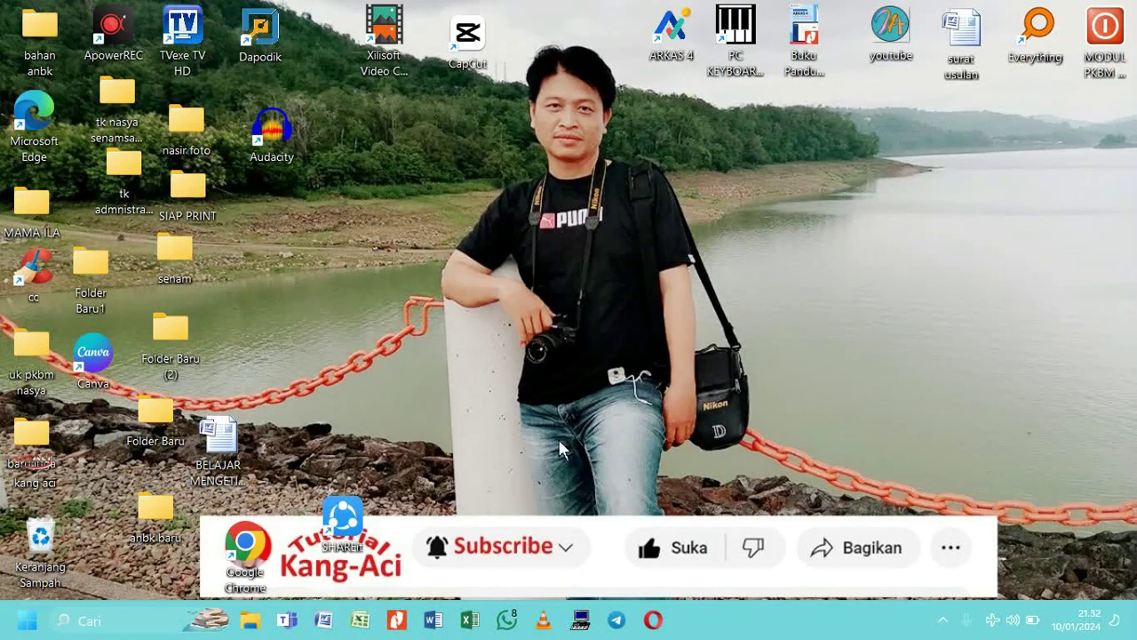
- Refresh the desktop and launch Microsoft Word with a blank document
right_click(622, 348)
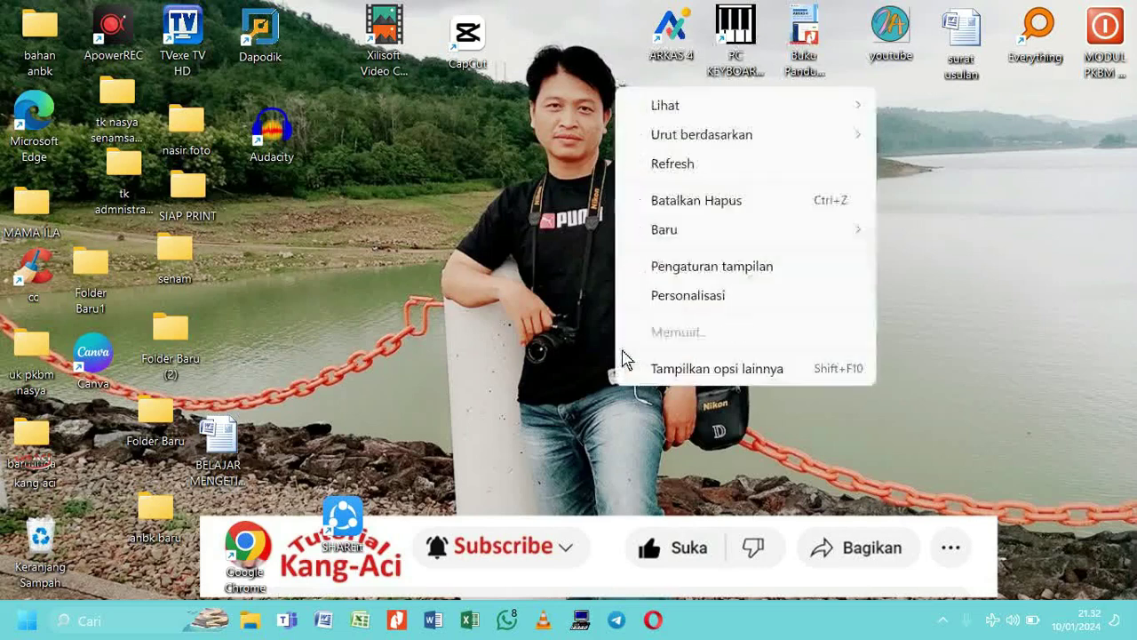
click(695, 177)
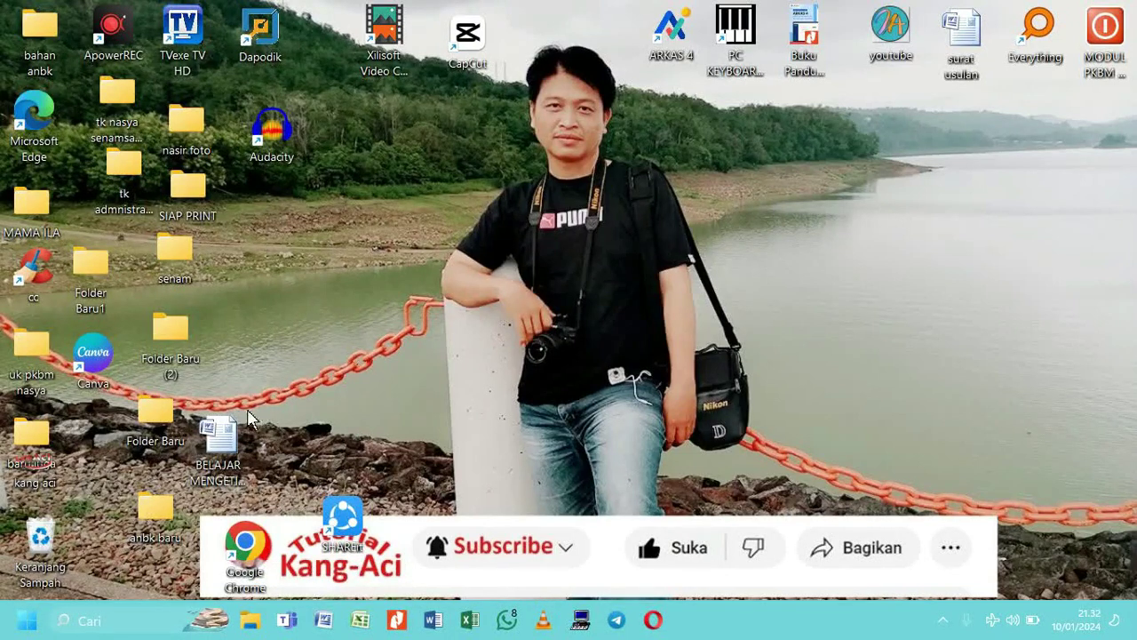
click(325, 622)
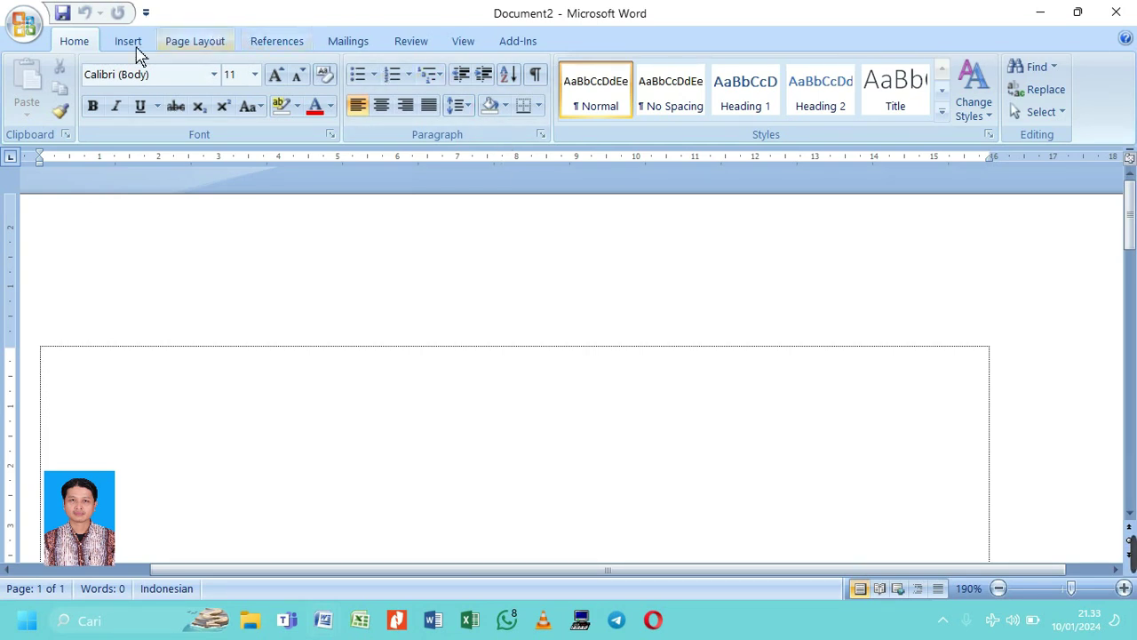
click(24, 27)
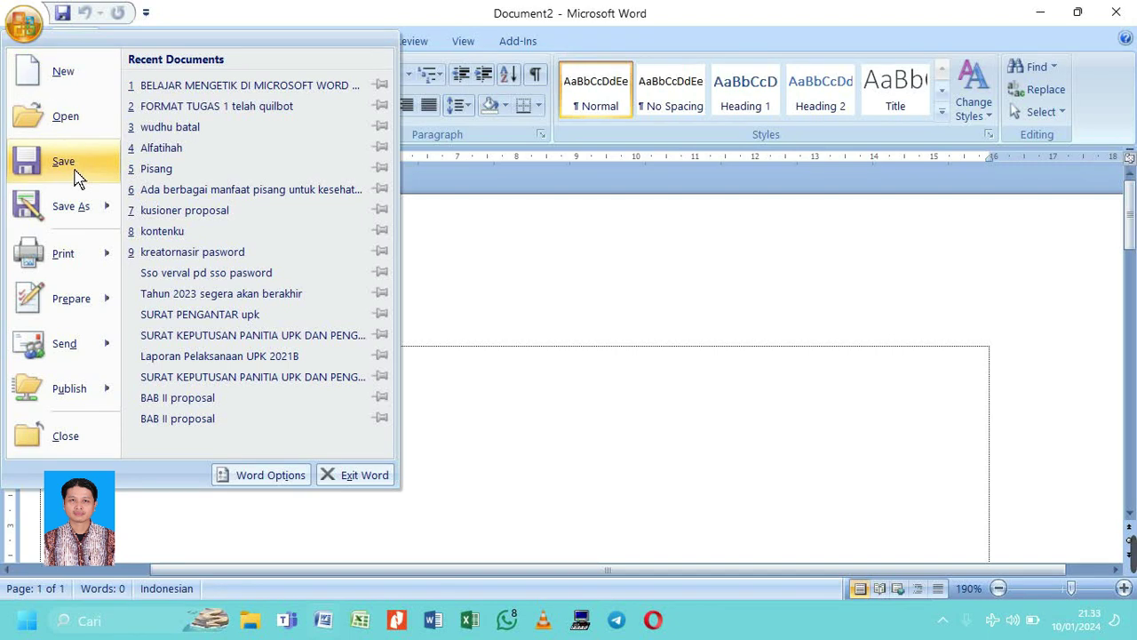
mouse_move(84, 226)
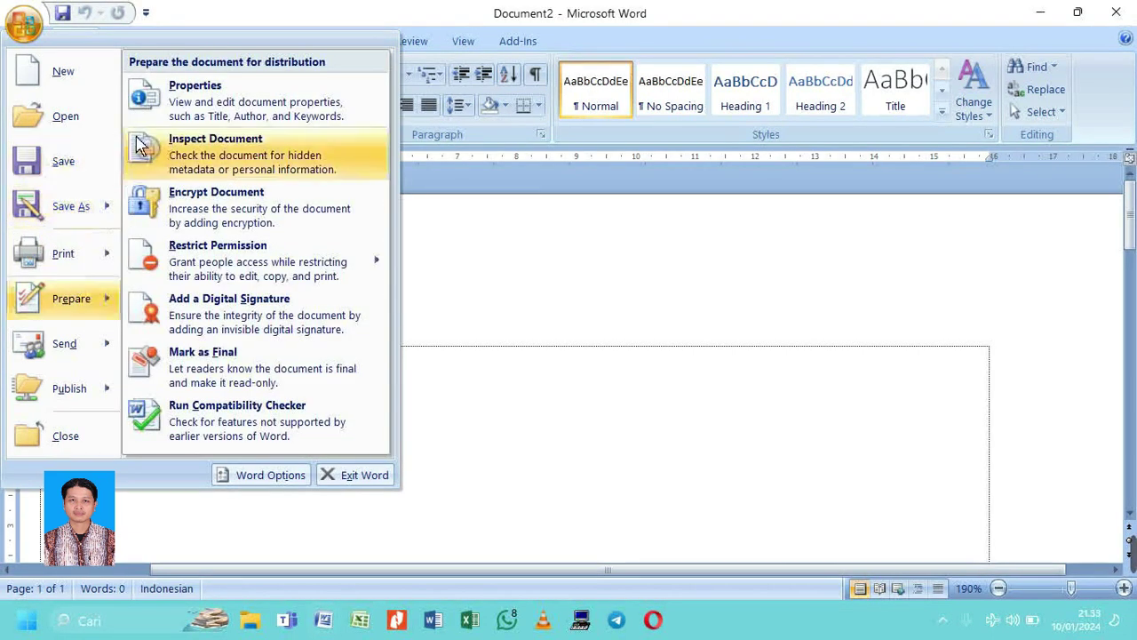
click(188, 15)
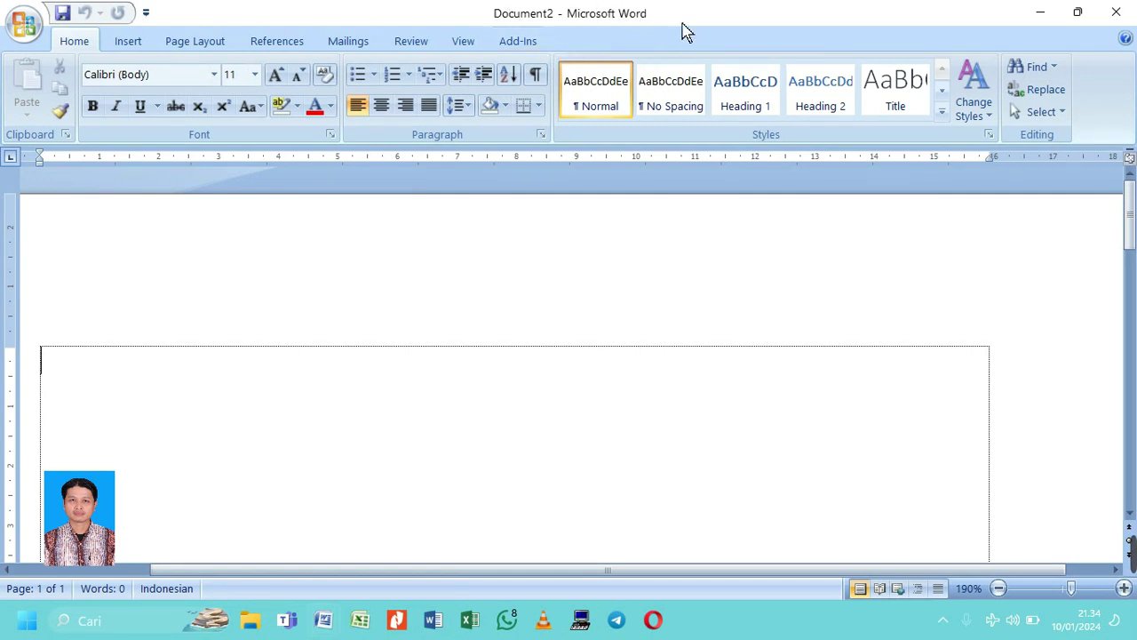
double_click(625, 27)
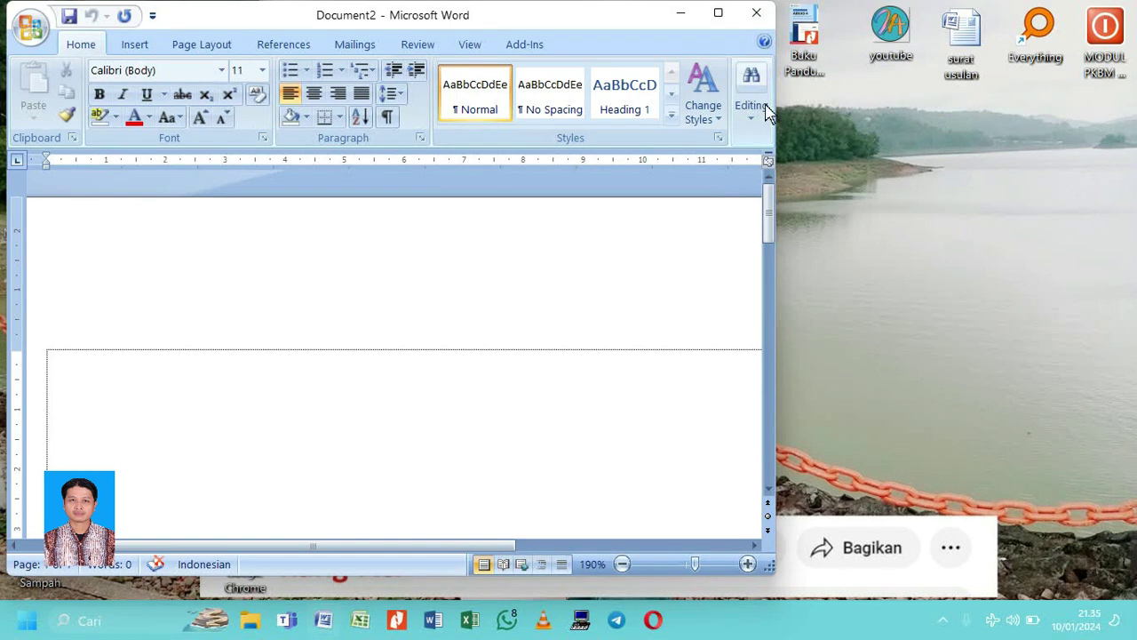
click(718, 14)
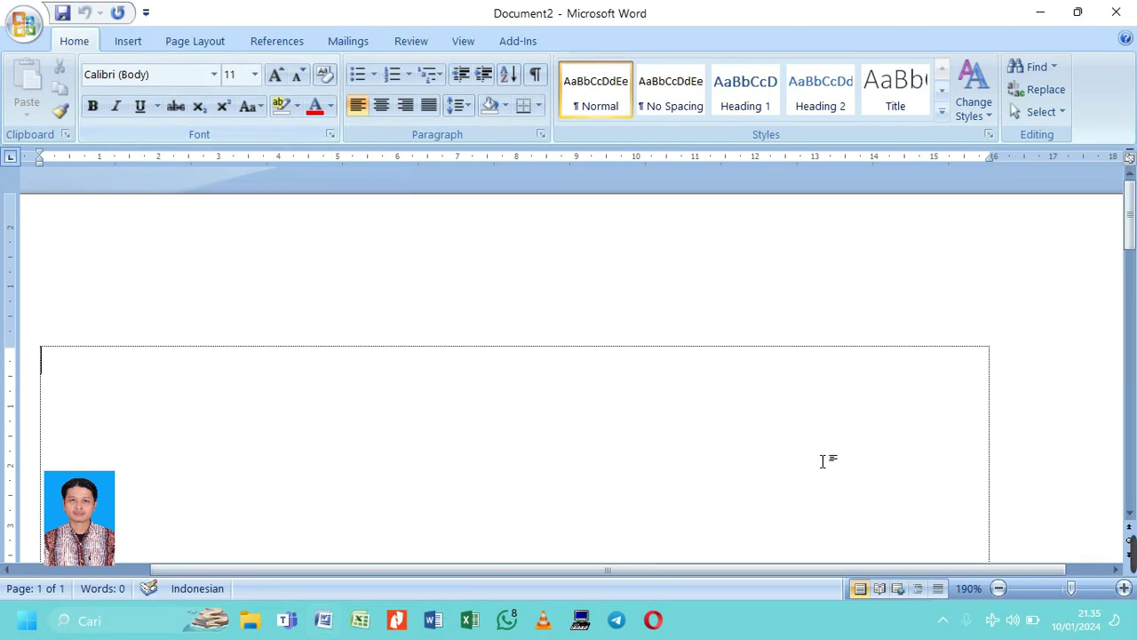
- Zoom the blank page out to 70%
click(1009, 596)
click(1008, 596)
click(1008, 596)
click(1009, 596)
click(1008, 597)
click(1008, 597)
click(1008, 598)
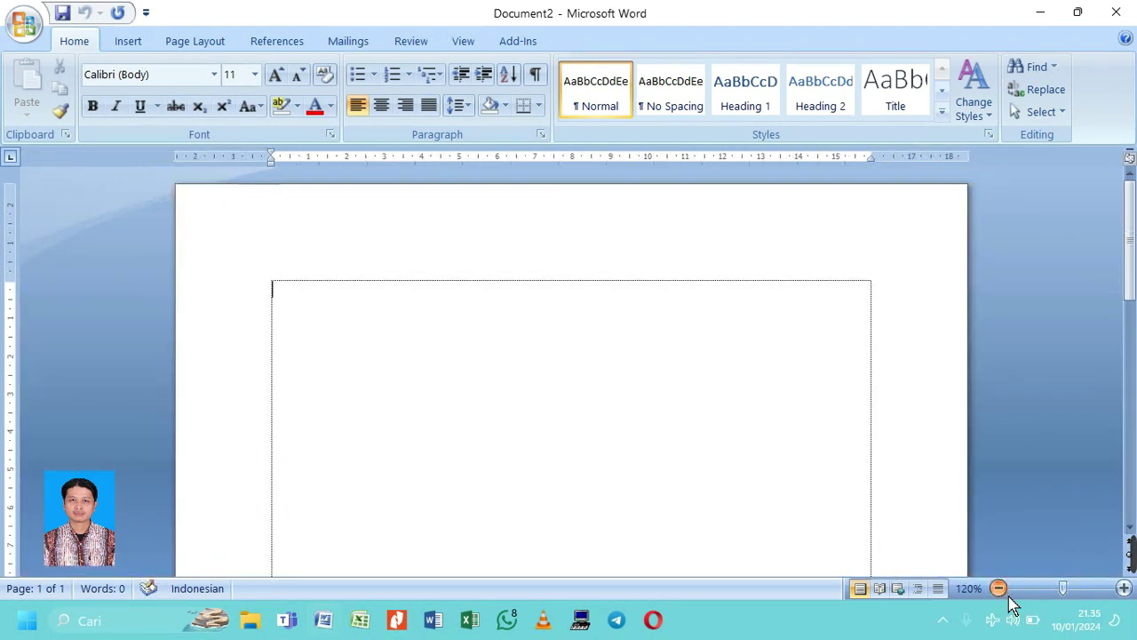
click(1009, 598)
click(1008, 597)
click(1009, 598)
click(1008, 597)
click(1008, 597)
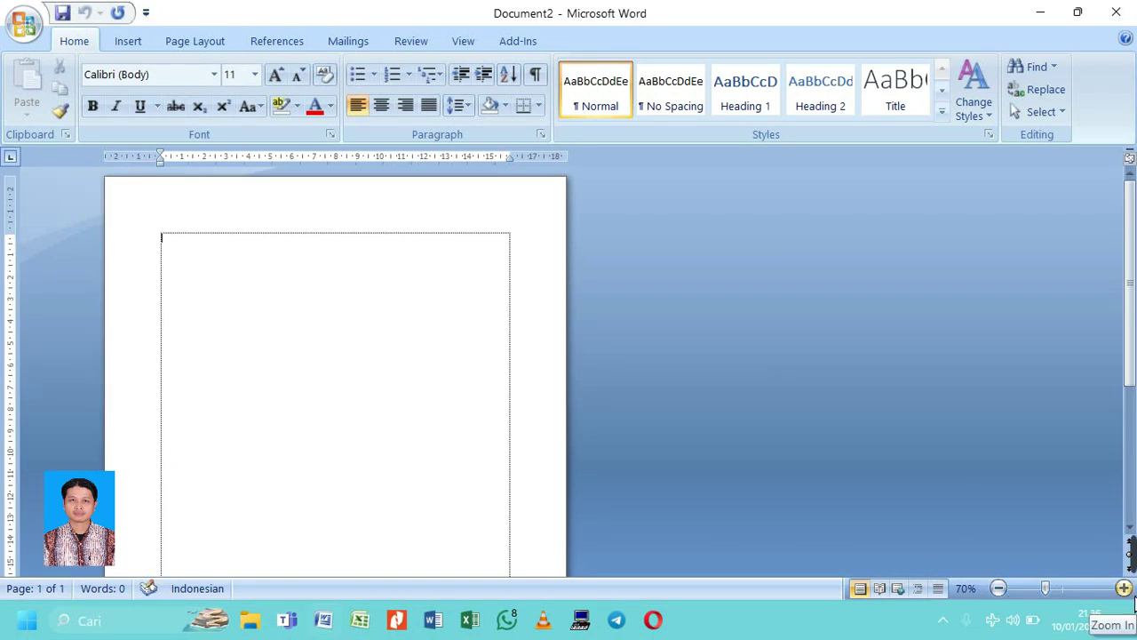
- Zoom the blank page in to 180%, then reduce the zoom to 140%
double_click(1124, 589)
click(1124, 588)
double_click(1124, 589)
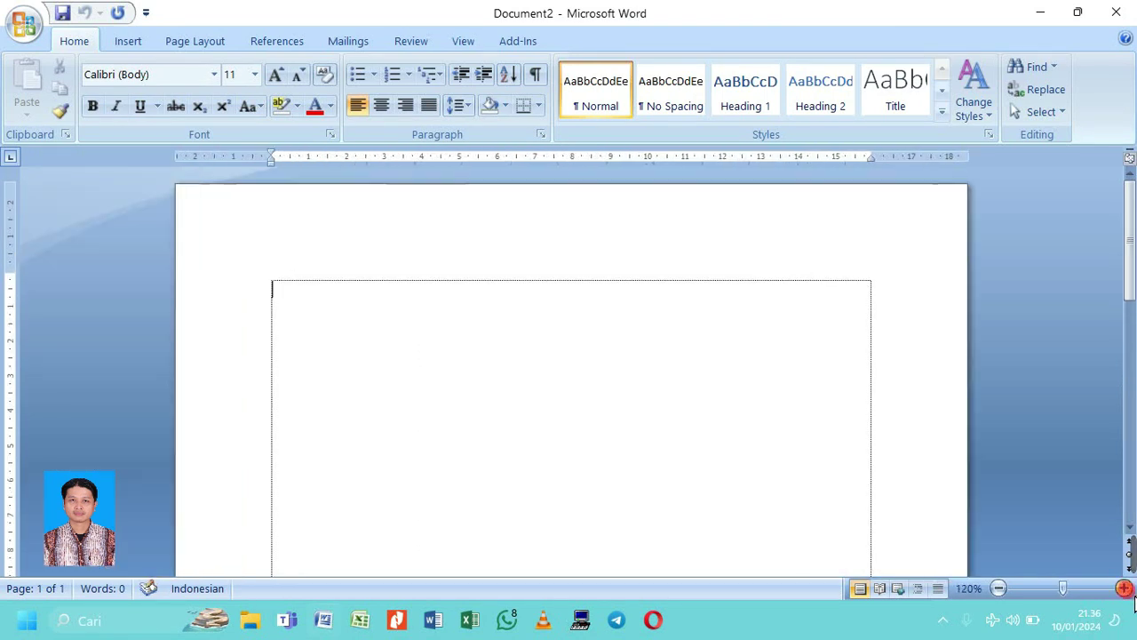
double_click(1124, 588)
click(1124, 589)
click(1124, 588)
double_click(1124, 588)
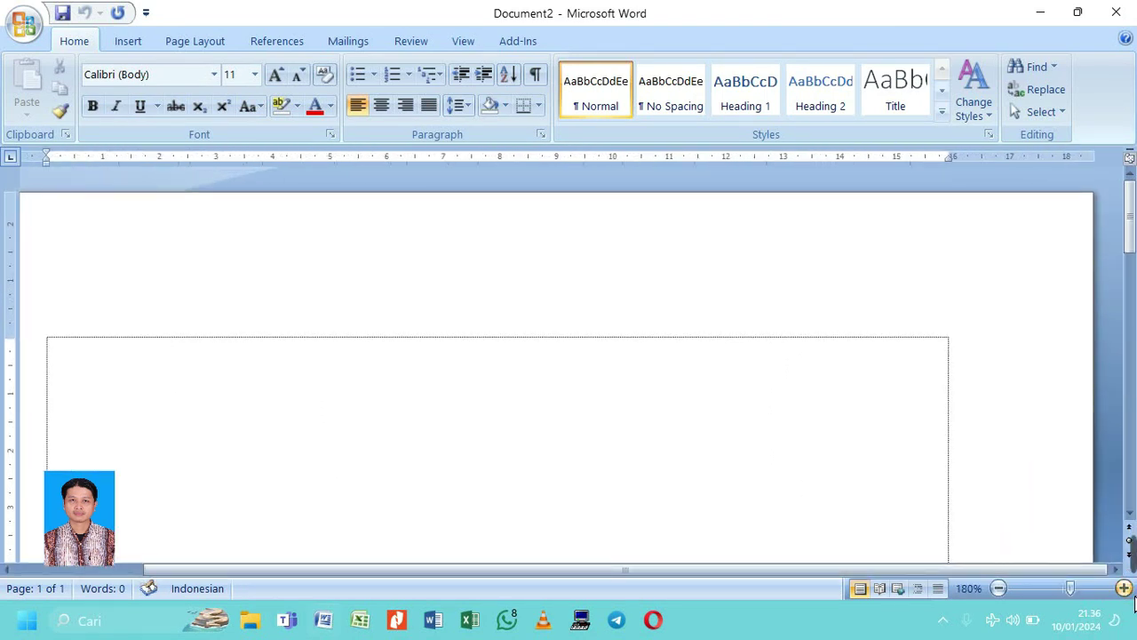
click(999, 588)
double_click(999, 588)
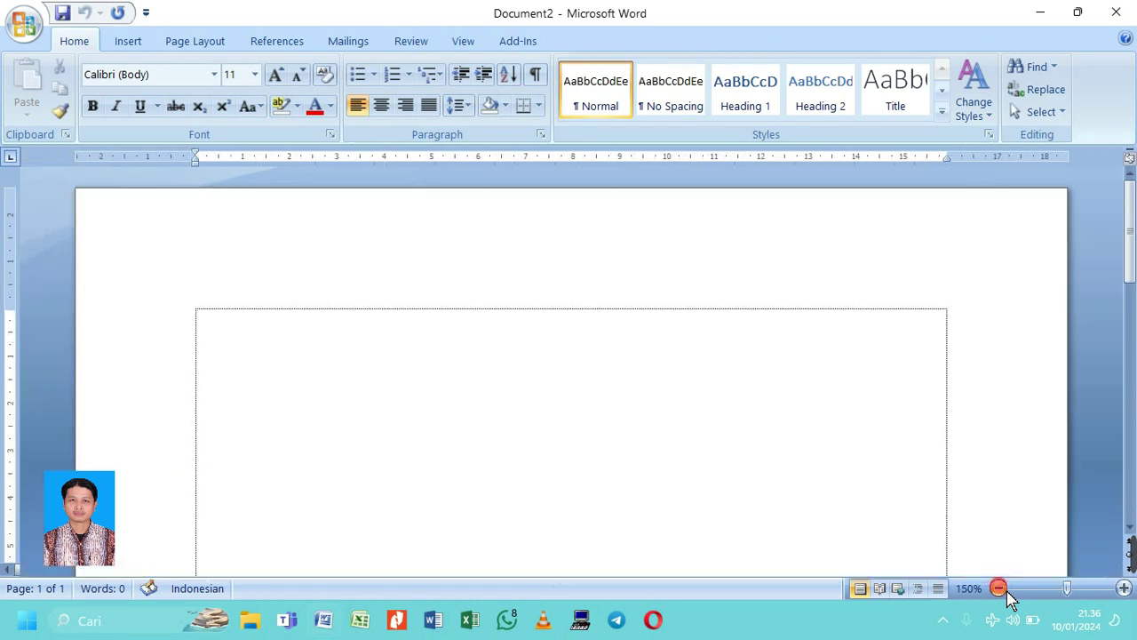
click(999, 589)
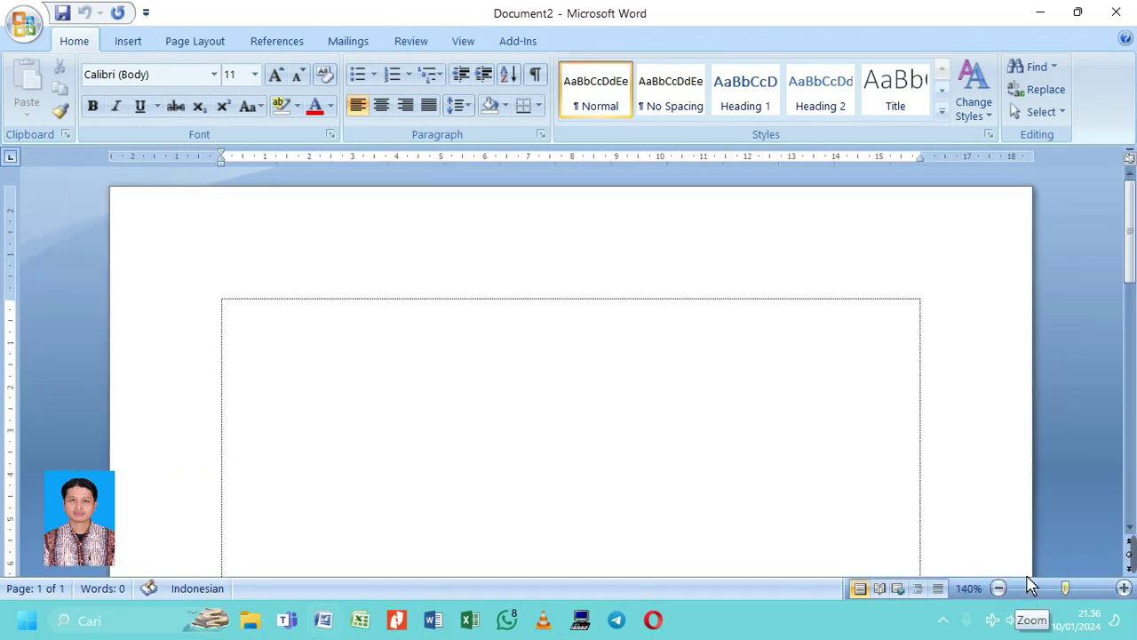
scroll(1132, 553, down, 2)
scroll(1132, 553, up, 1)
scroll(1131, 553, up, 2)
text(belajar)
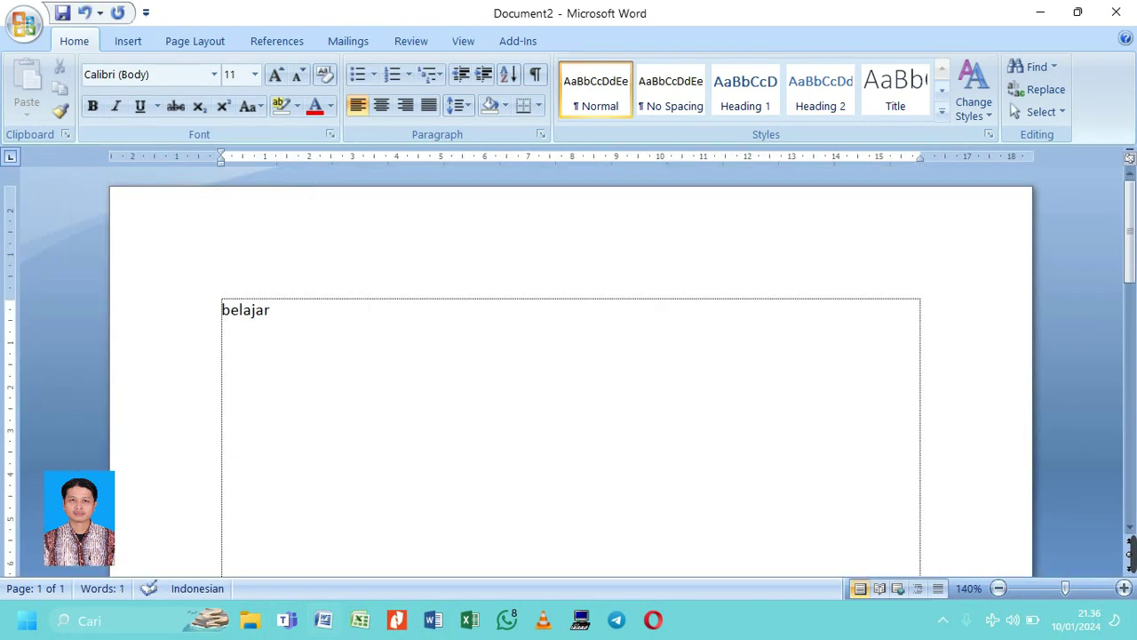
key(BackSpace)
key(BackSpace)
key(BackSpace)
key(BackSpace)
key(BackSpace)
key(BackSpace)
key(BackSpace)
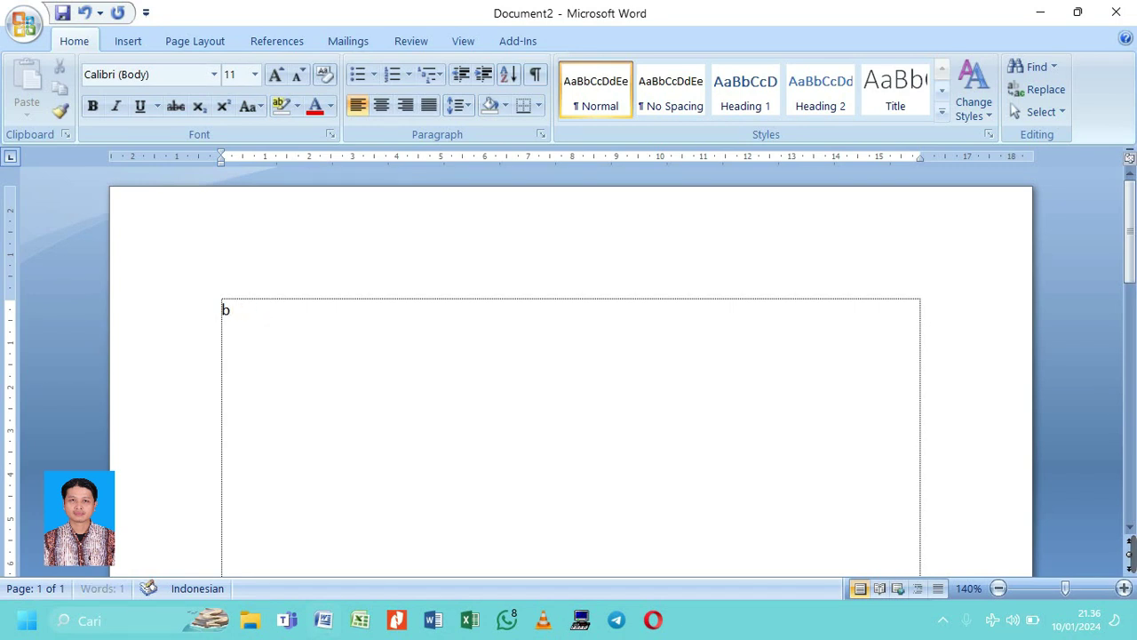
- Enter the title "BELAJAR MENGETIK DI MICROSOFT WORD 2007" on the first line of the document
text(BELAJAR )
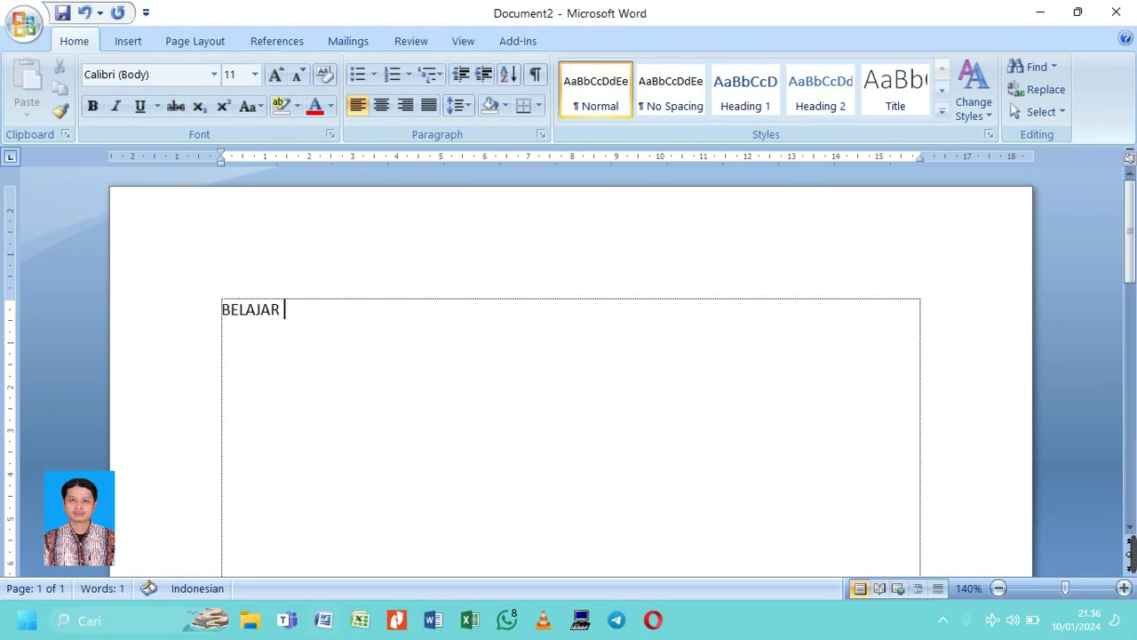
text(MENGETIK)
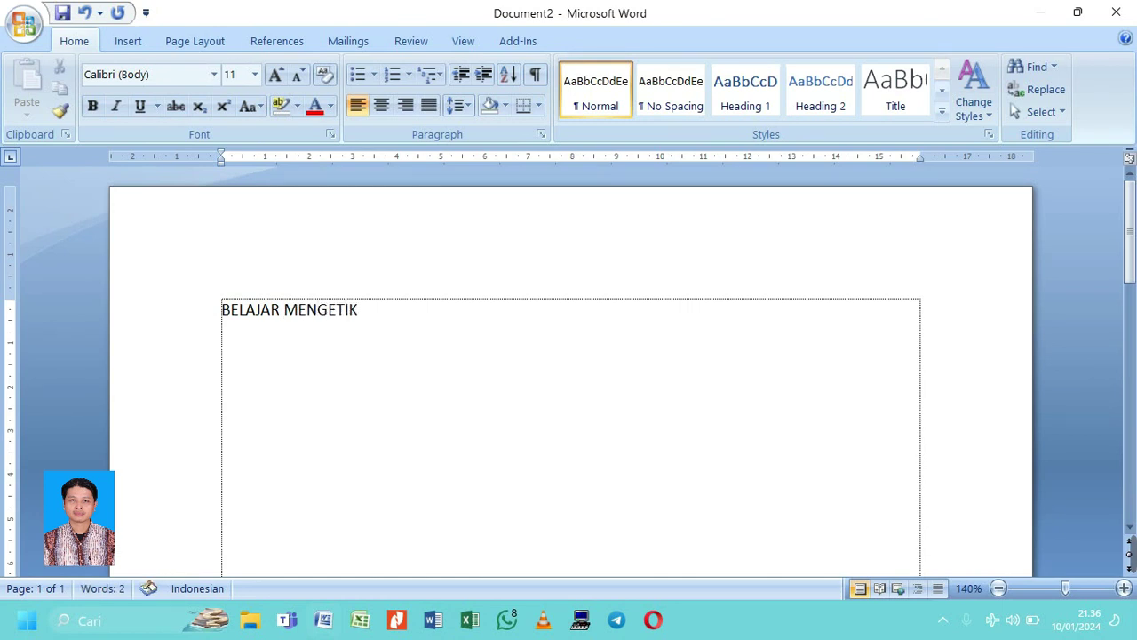
text( DI MICR)
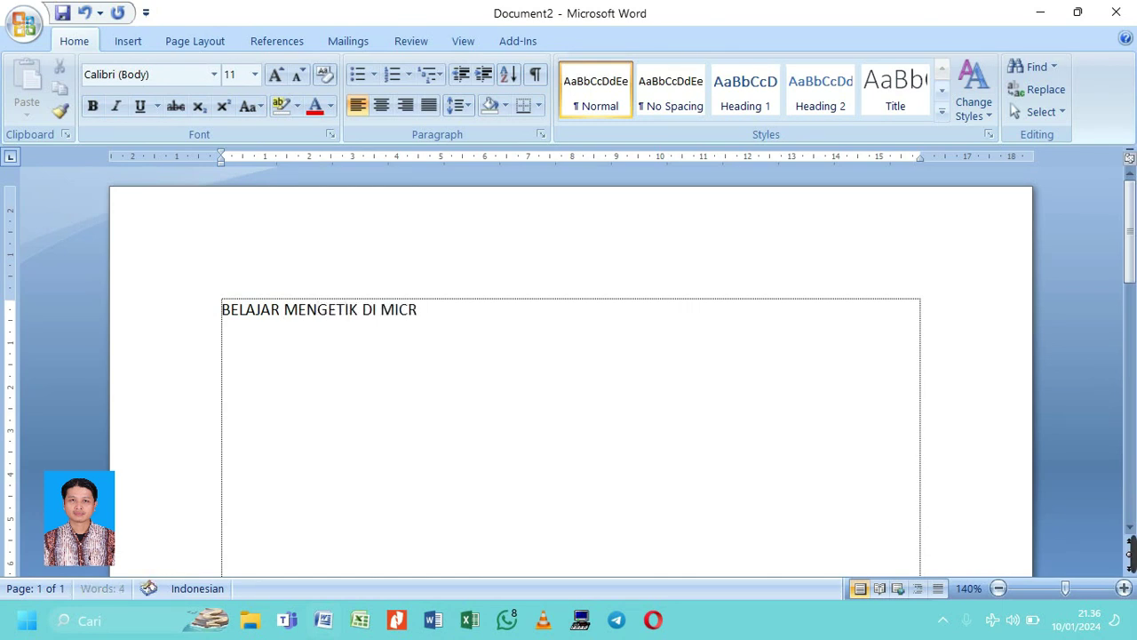
text(OSOFT )
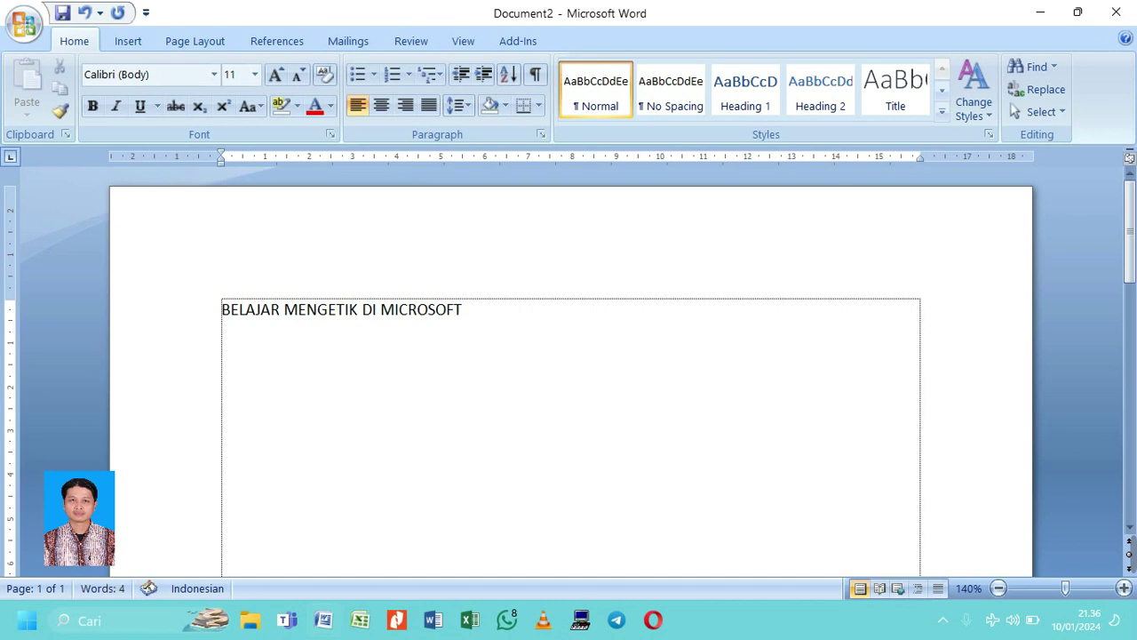
text(WORD 2007)
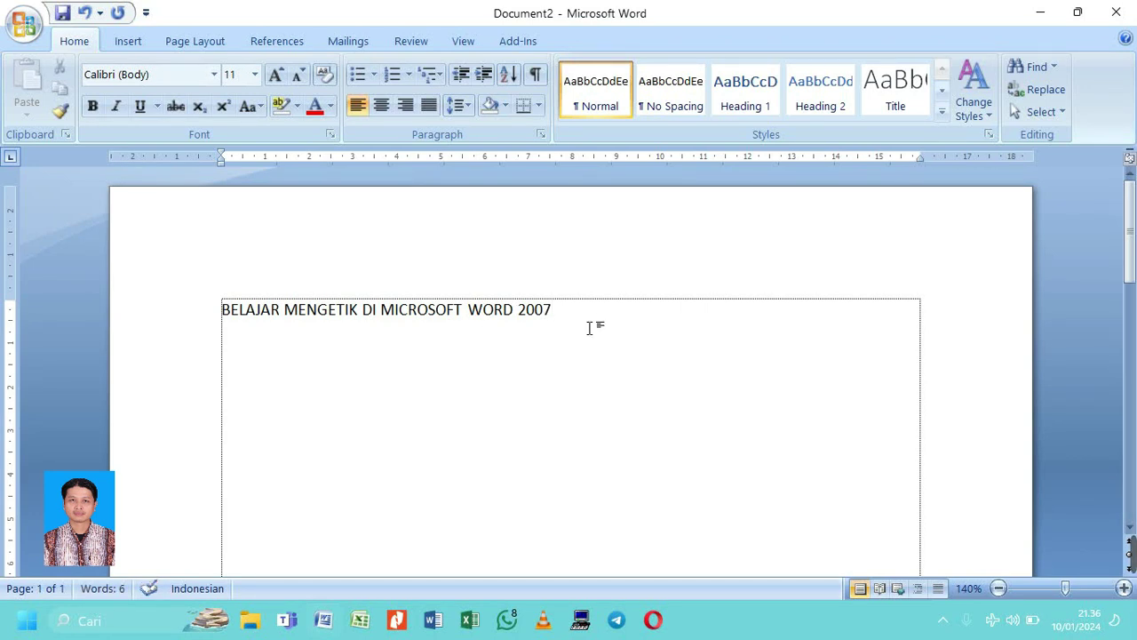
- Move the text cursor between the start and end of the title line and select the whole title
drag(587, 311, 231, 322)
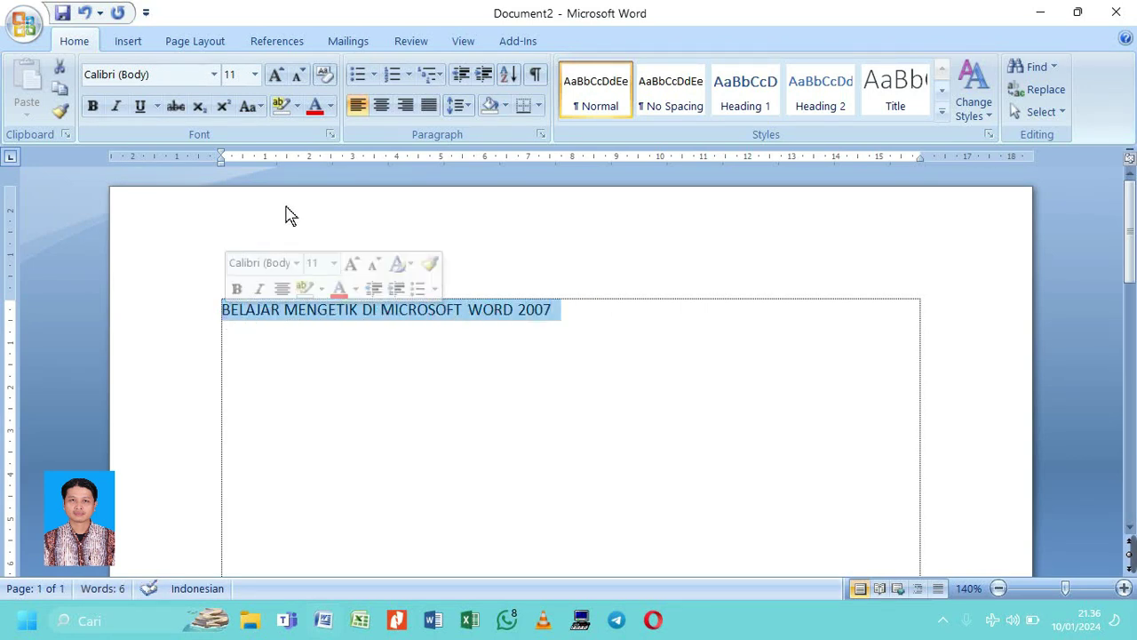
click(721, 394)
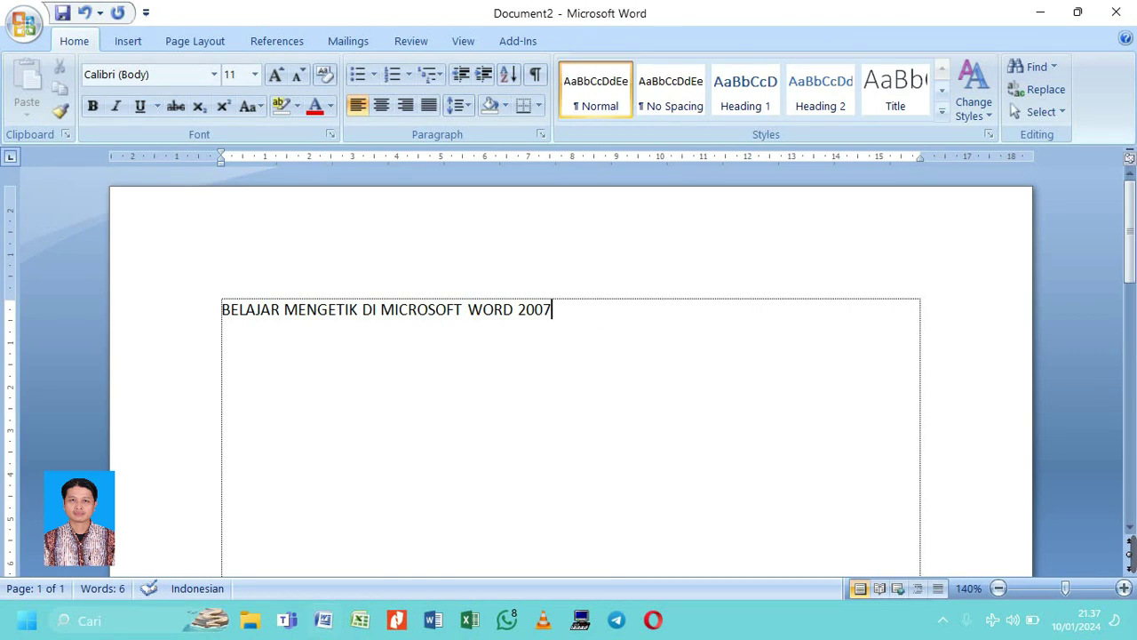
click(561, 314)
key(Home)
key(End)
key(Home)
click(216, 313)
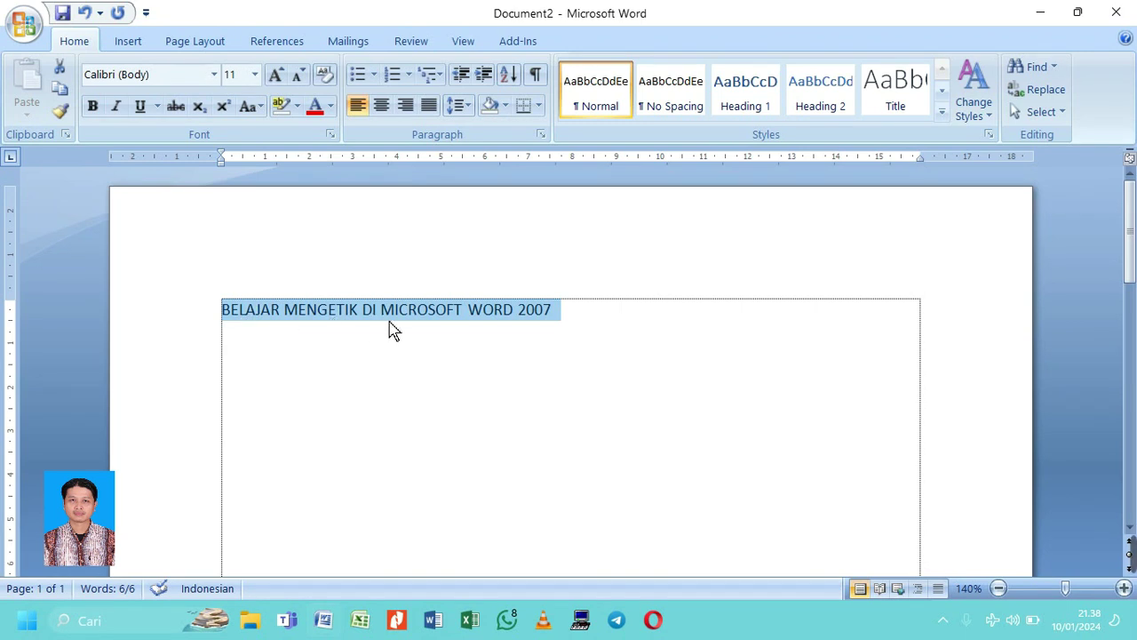
- Enlarge the page zoom to 200% and bring the page's left margin beside the title into view
click(1124, 588)
click(1124, 589)
click(1124, 588)
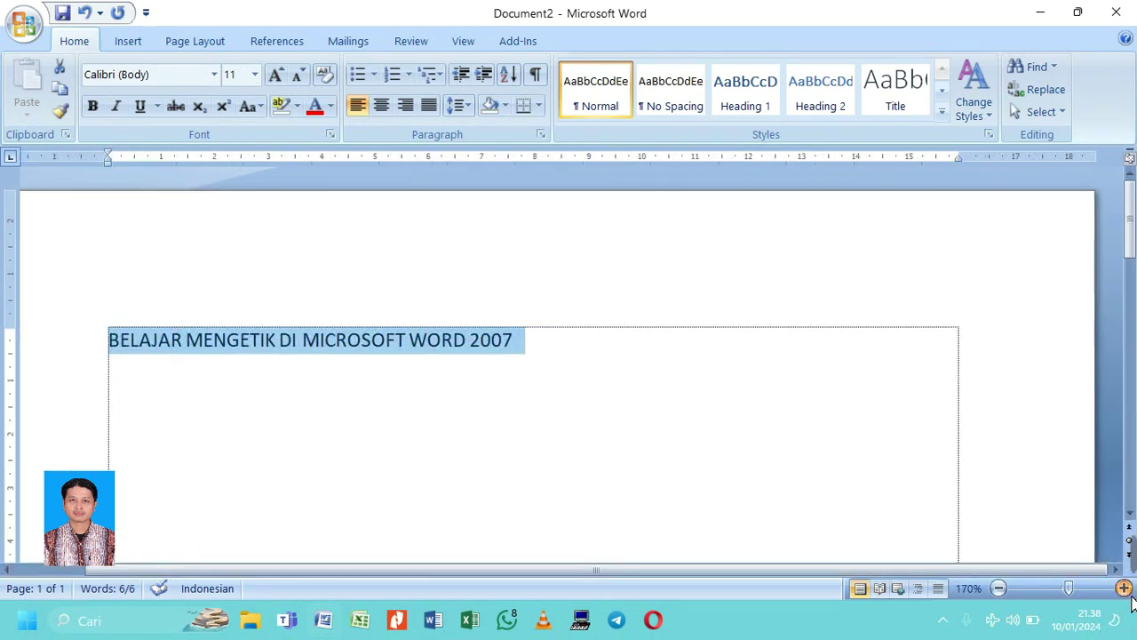
click(1124, 588)
click(1124, 588)
drag(896, 570, 836, 570)
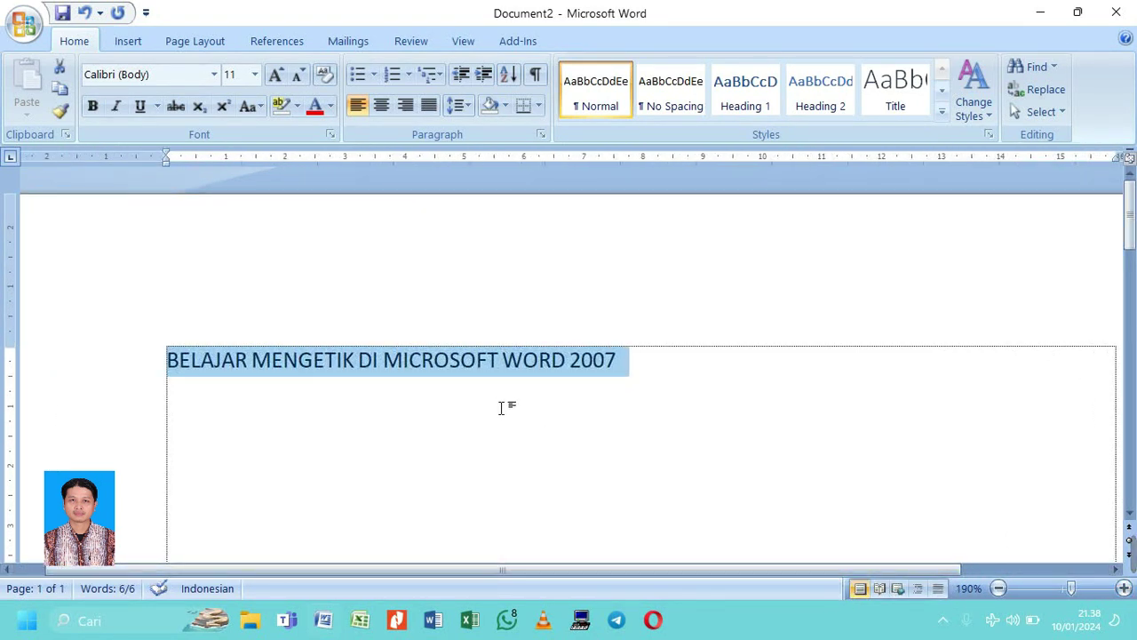
click(1124, 588)
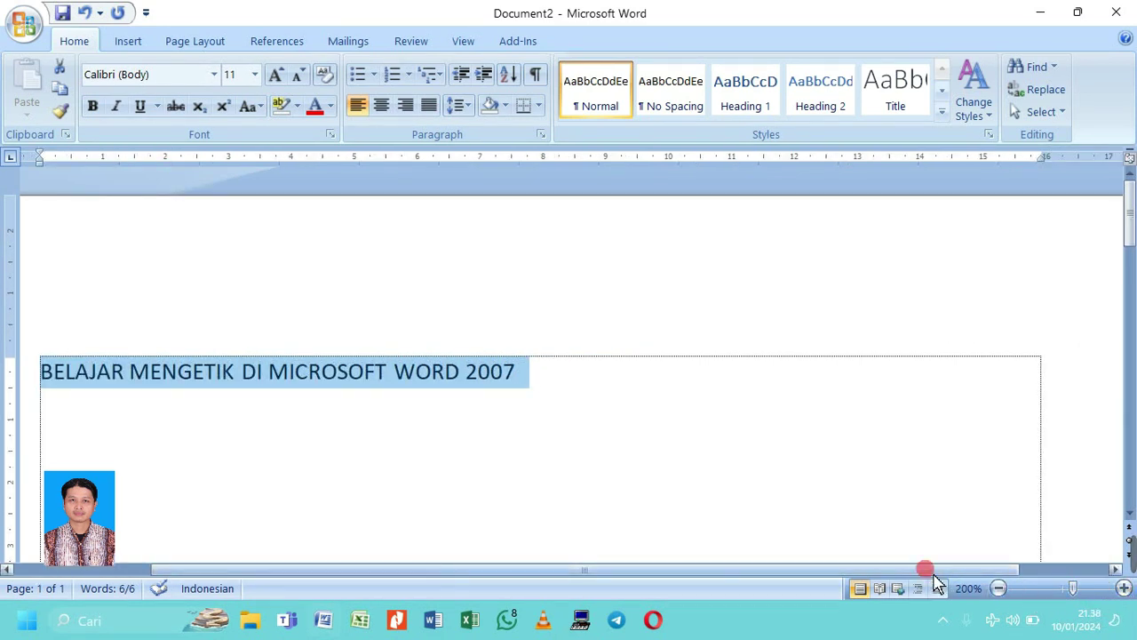
drag(930, 570, 833, 570)
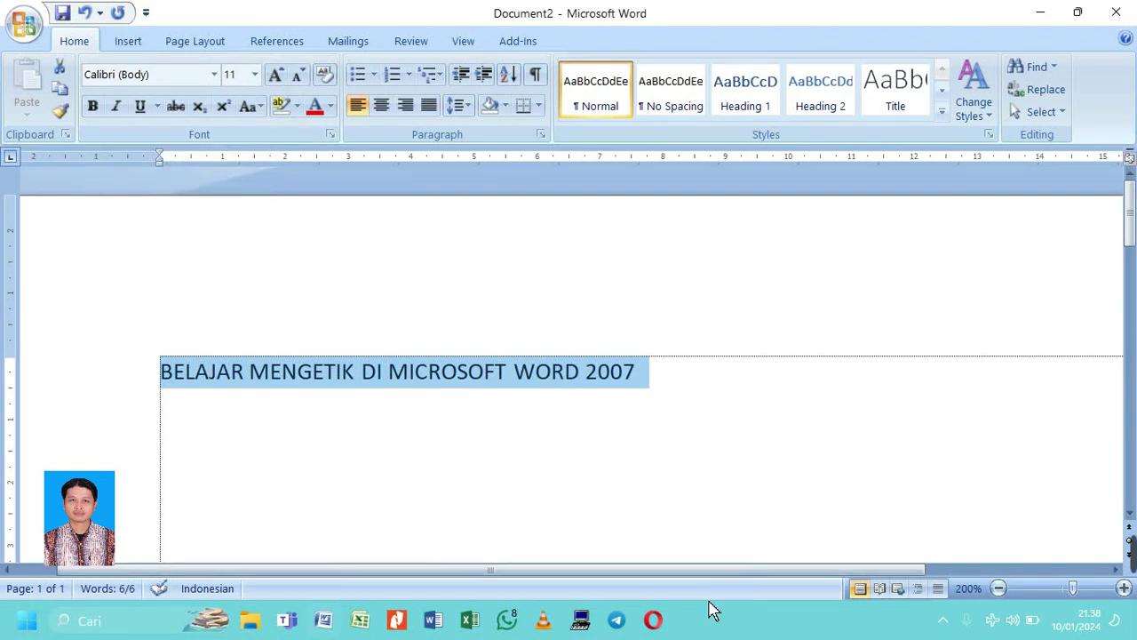
drag(607, 571, 471, 574)
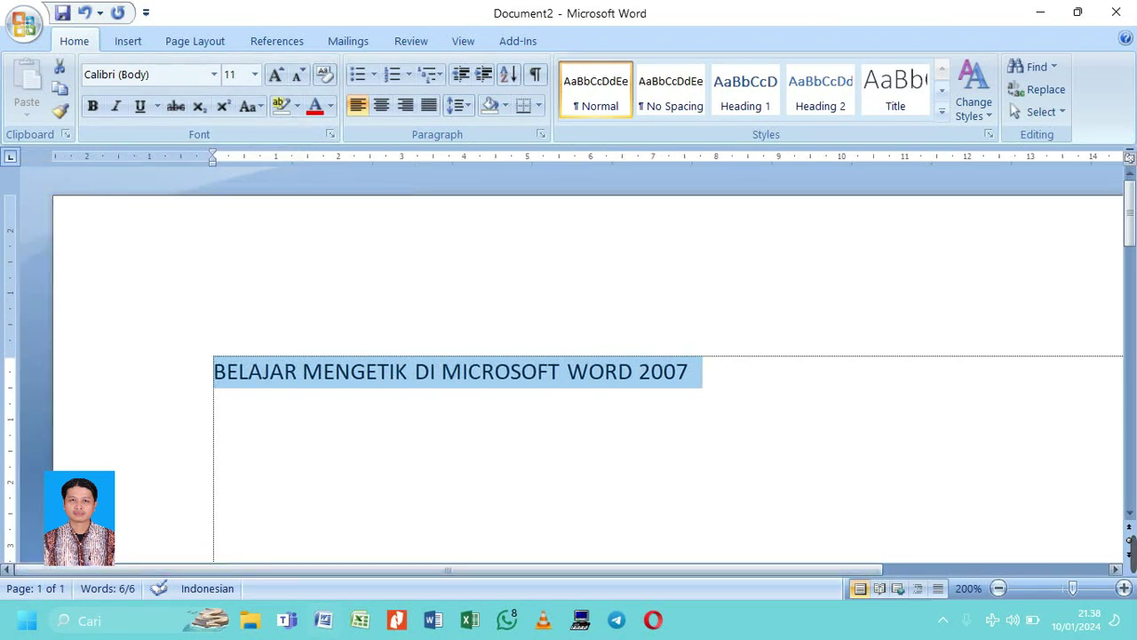
- Preview the available fonts on the selected title and apply Calibri (Body)
click(215, 76)
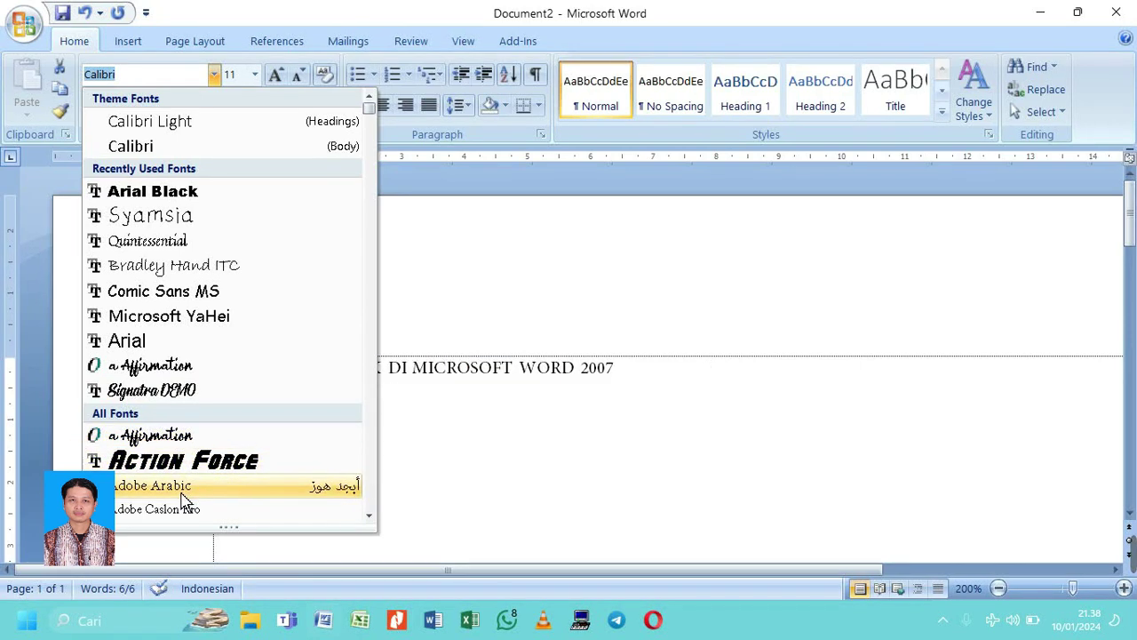
click(212, 149)
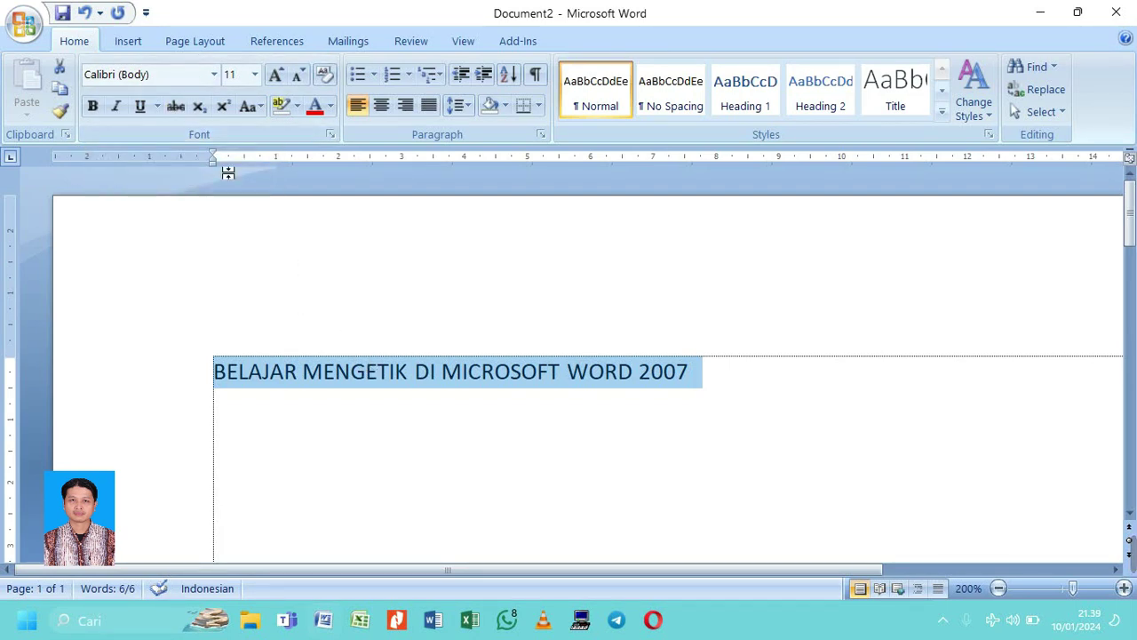
click(157, 75)
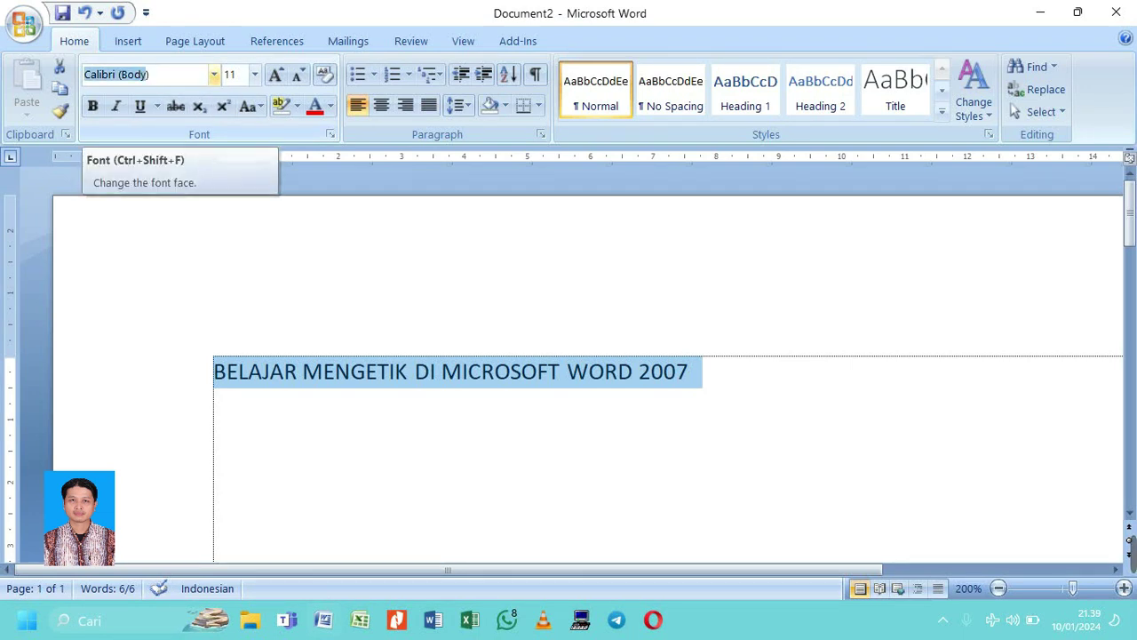
- Set the selected title's font size to 12 and make it bold
click(256, 76)
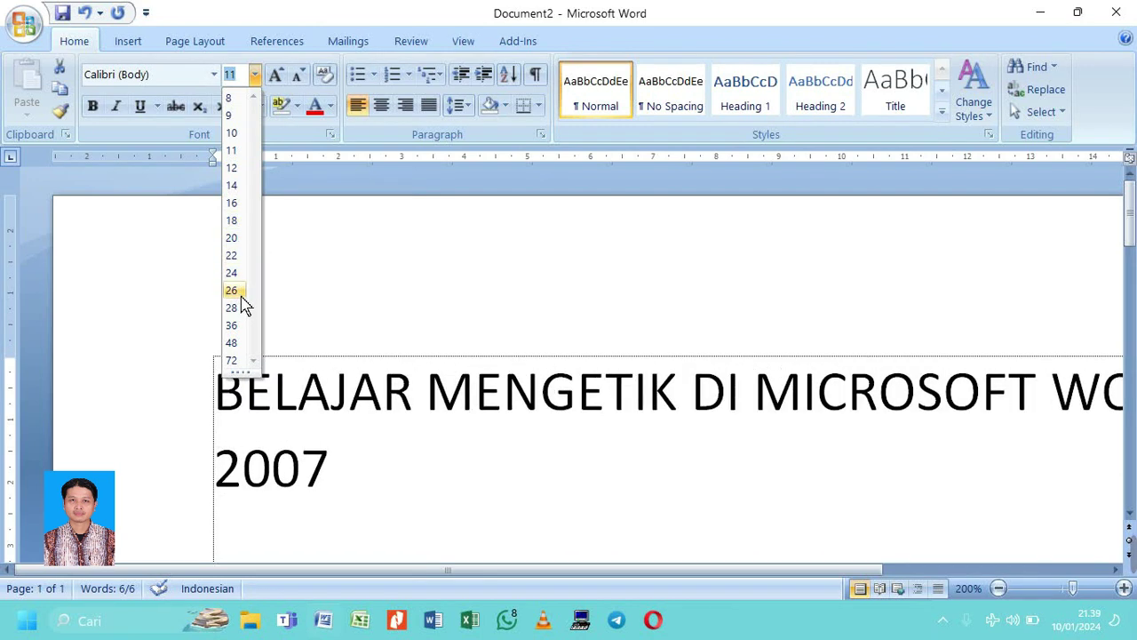
click(255, 170)
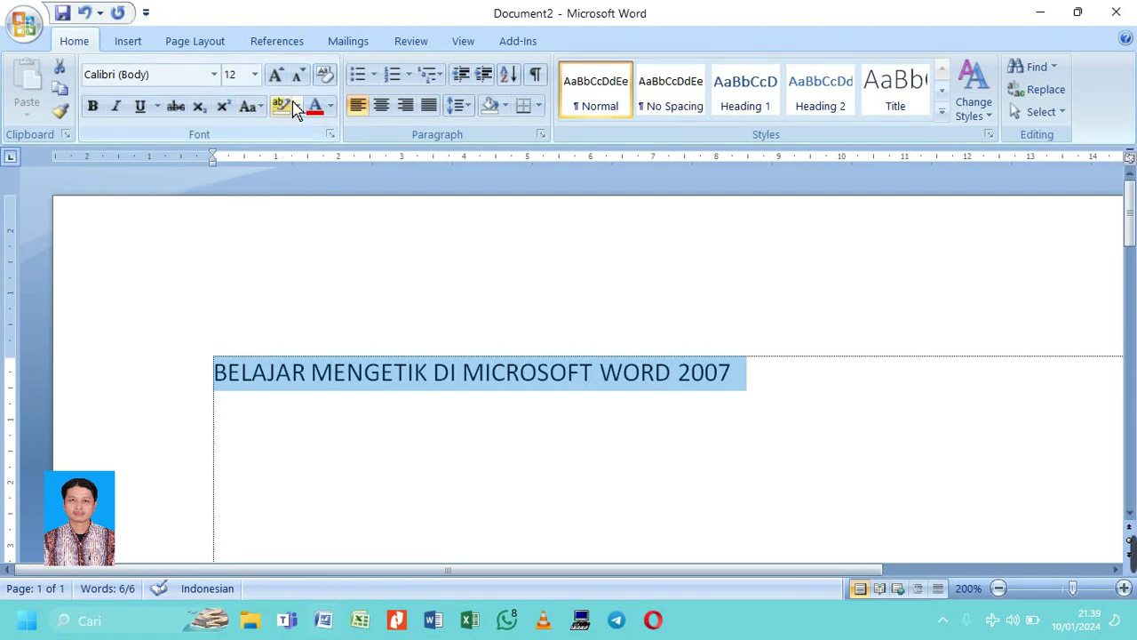
click(94, 110)
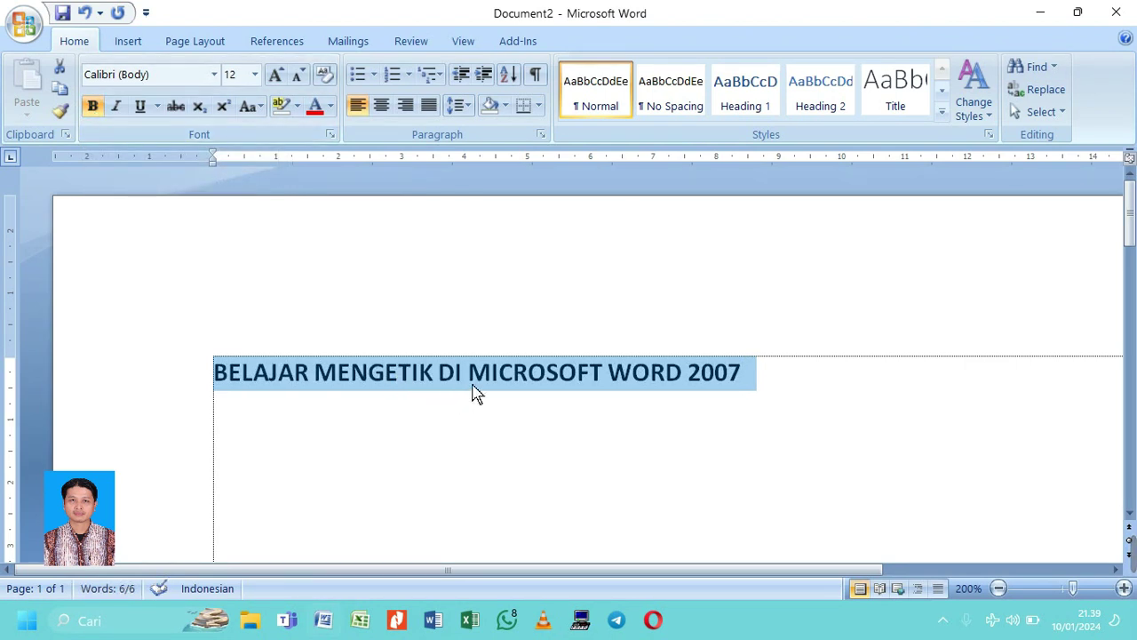
- Remove bold from the selected title, and try italic and underline on it one after the other, turning each off again
click(104, 116)
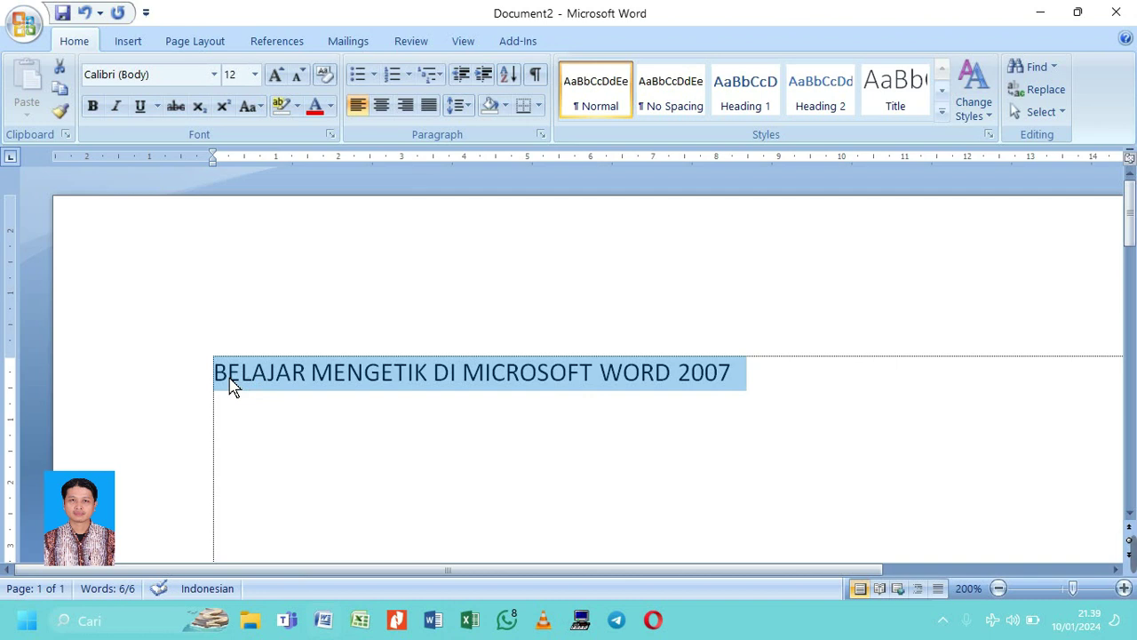
click(126, 112)
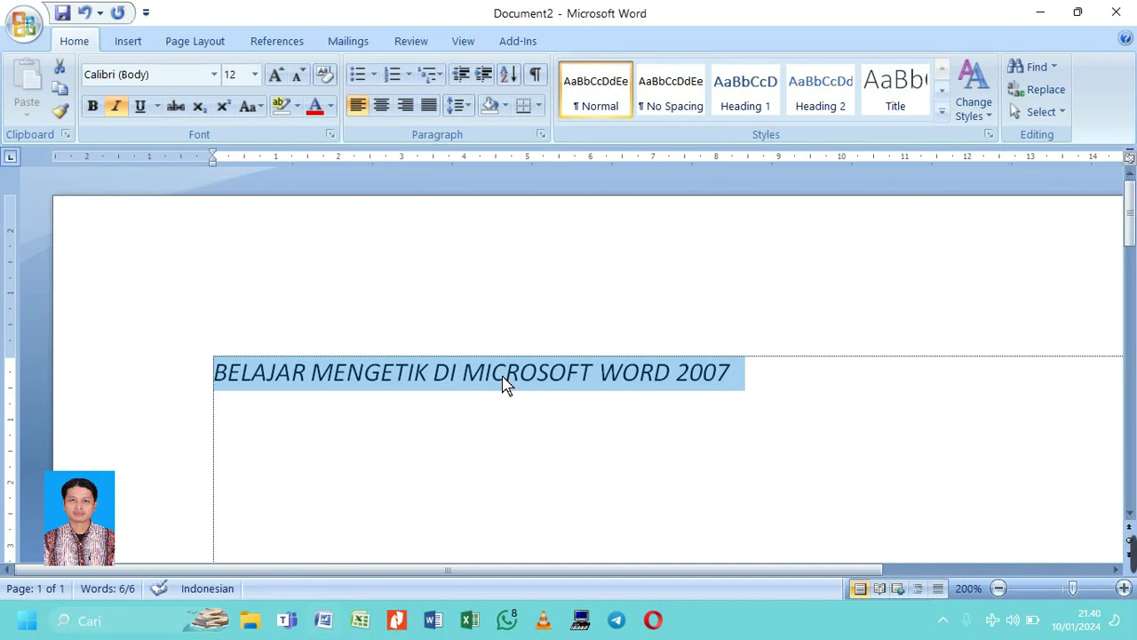
click(120, 106)
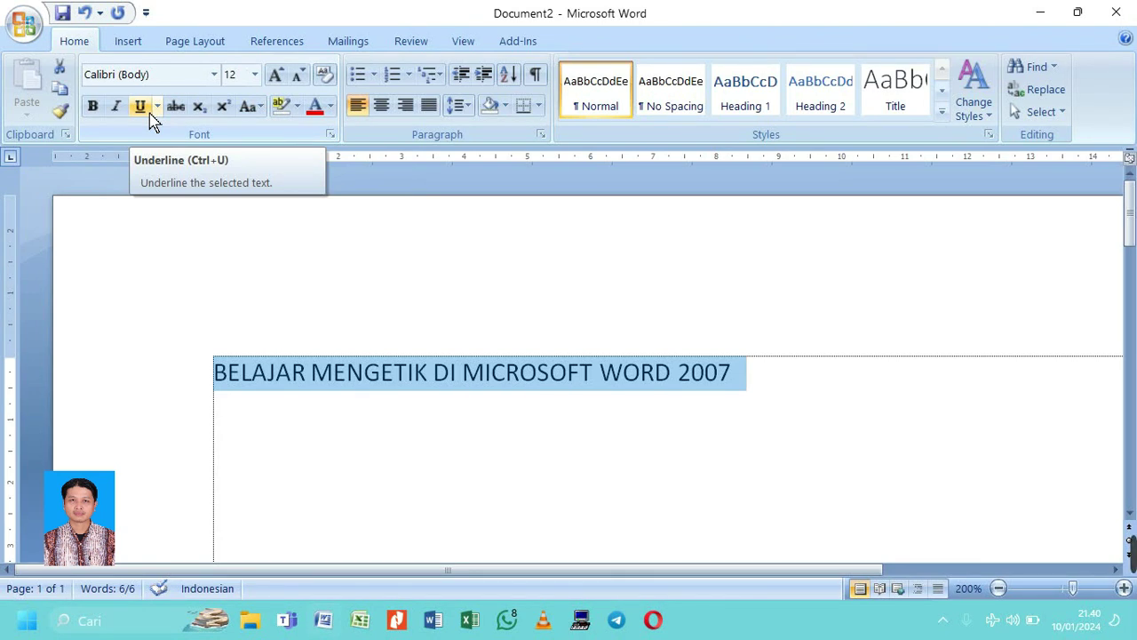
click(144, 109)
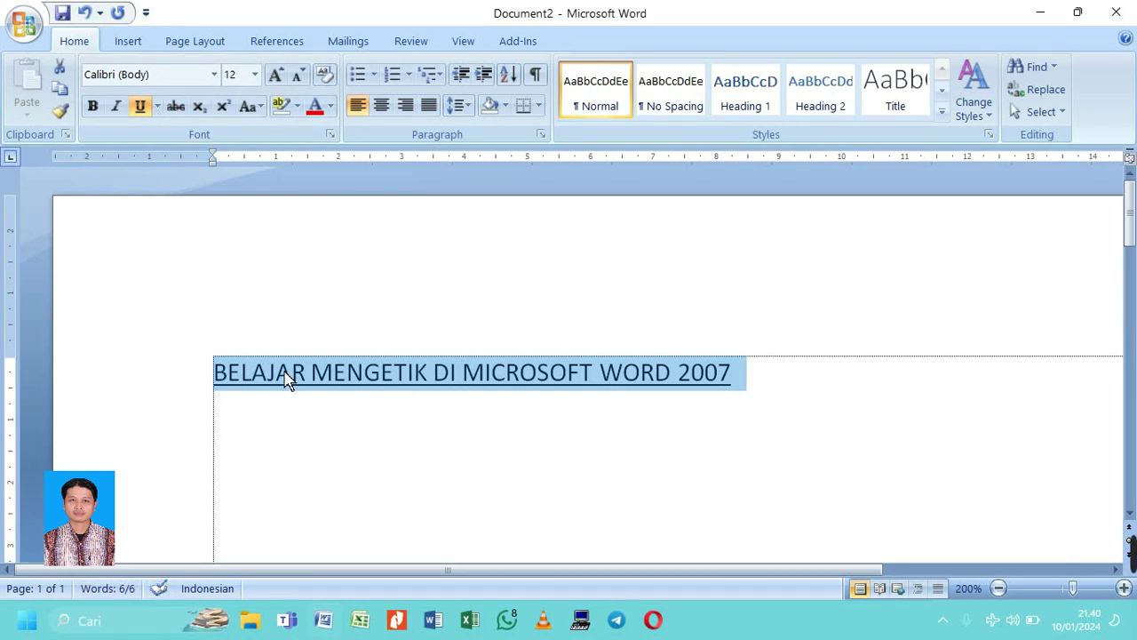
click(142, 111)
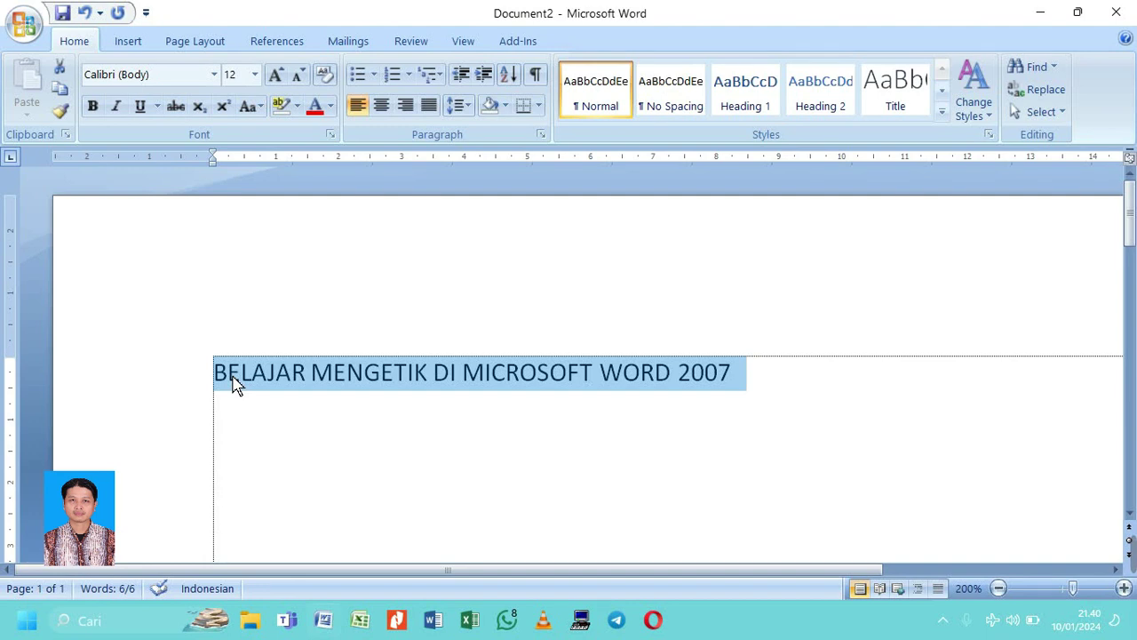
- Try red and light blue as the selected title's font colour, settle on red and deselect the text
click(331, 107)
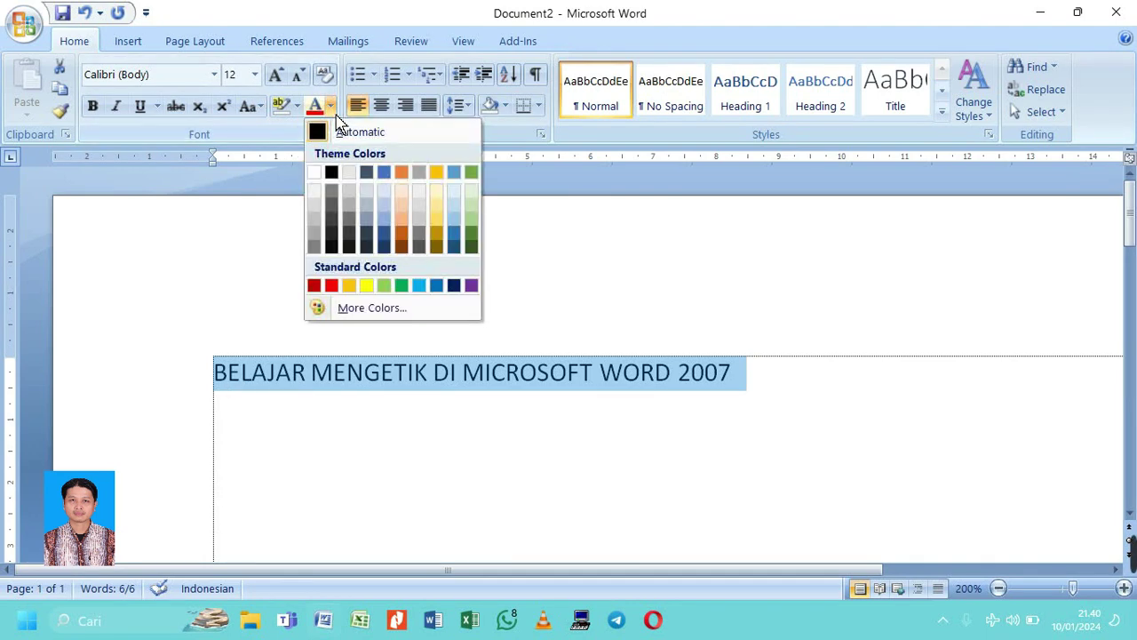
click(331, 286)
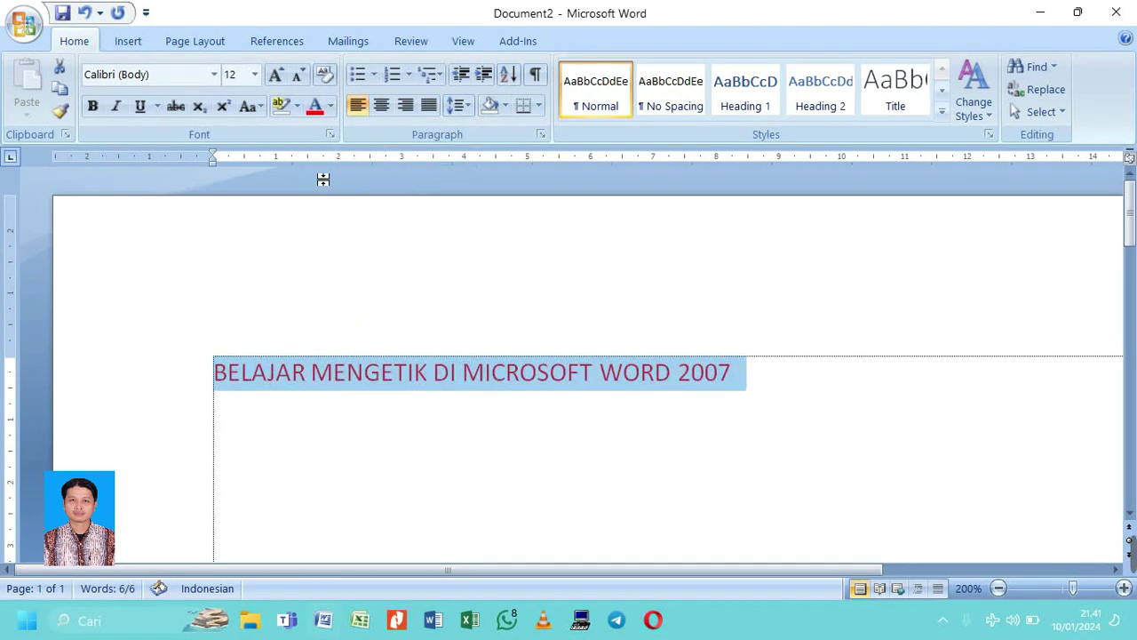
click(332, 111)
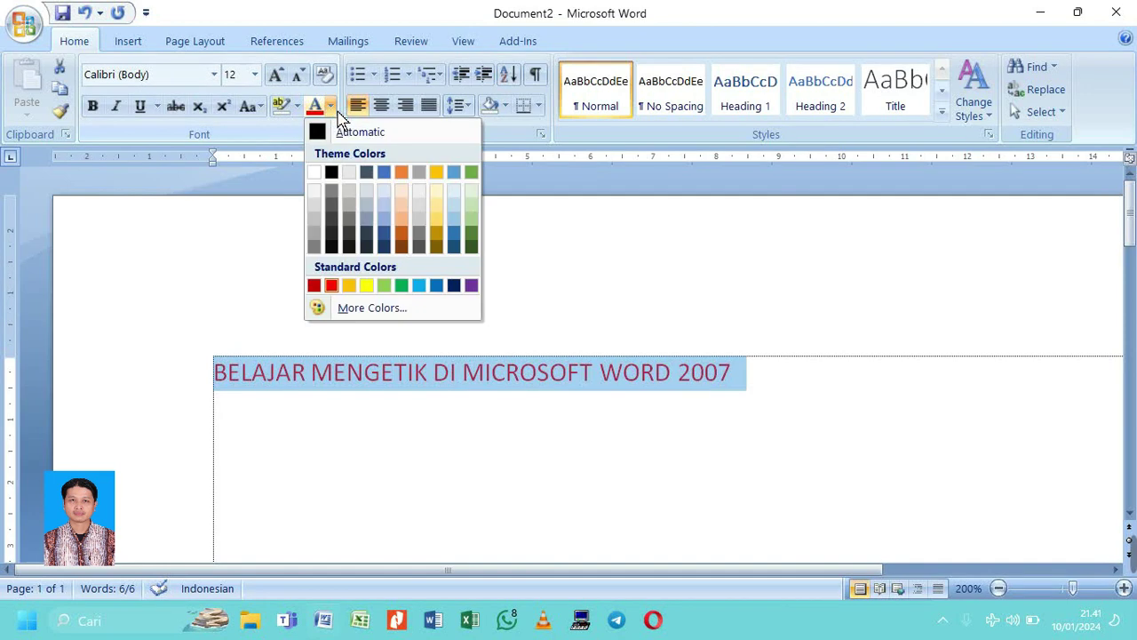
click(419, 286)
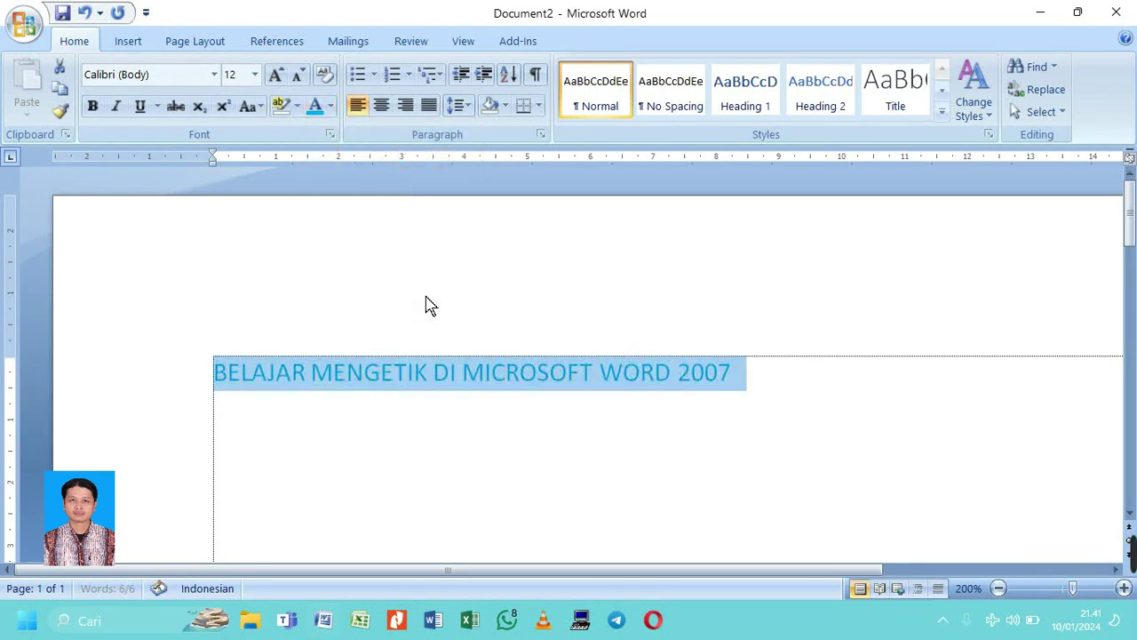
click(331, 106)
click(332, 286)
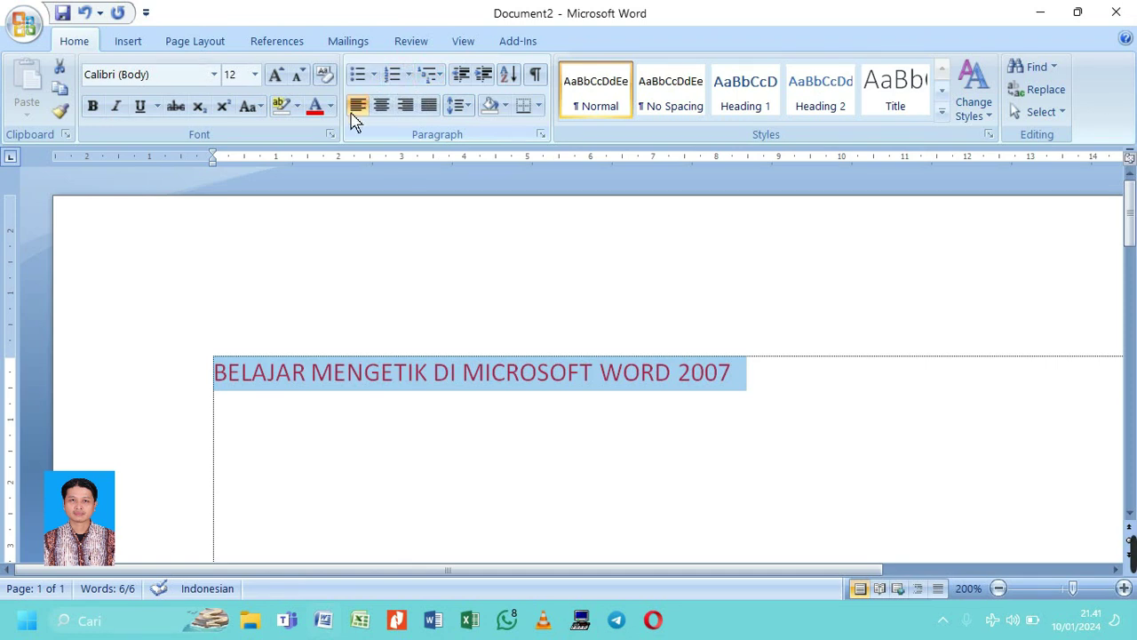
click(404, 445)
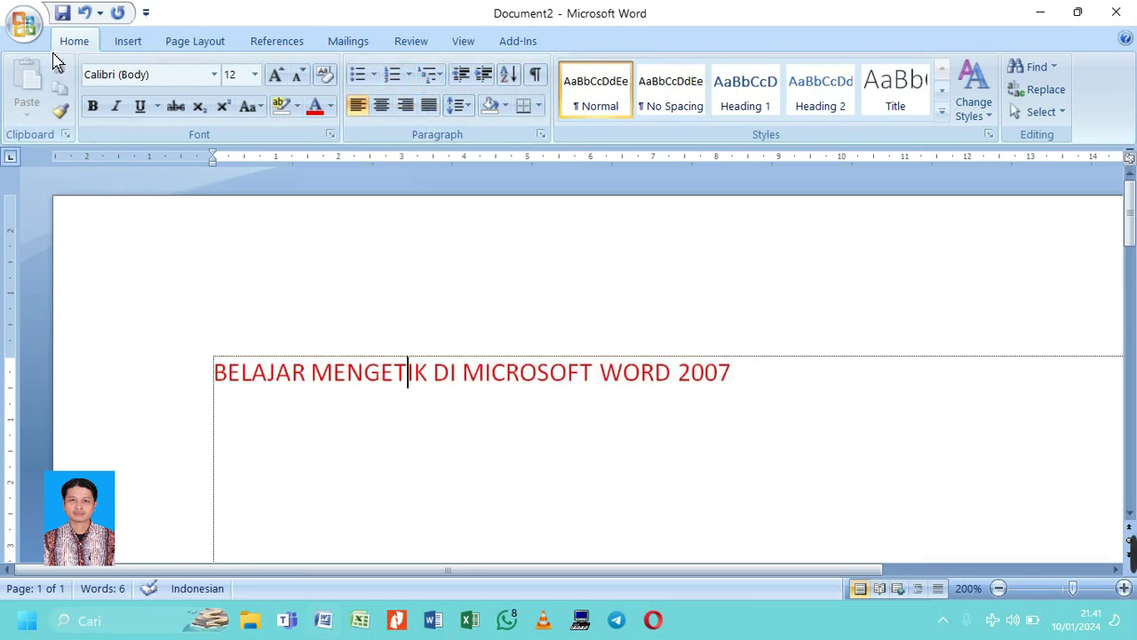
- Open the most recent document, whose name starts with BELAJAR MENGETIK DI MICROSOFT WORD, and look over its opening text
click(27, 26)
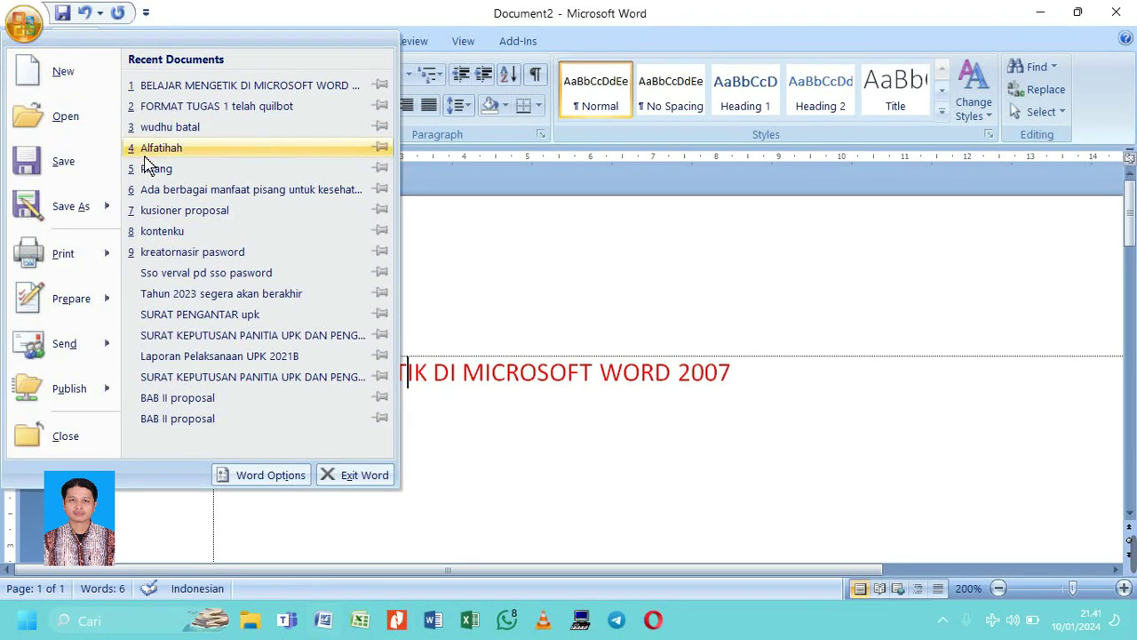
click(247, 85)
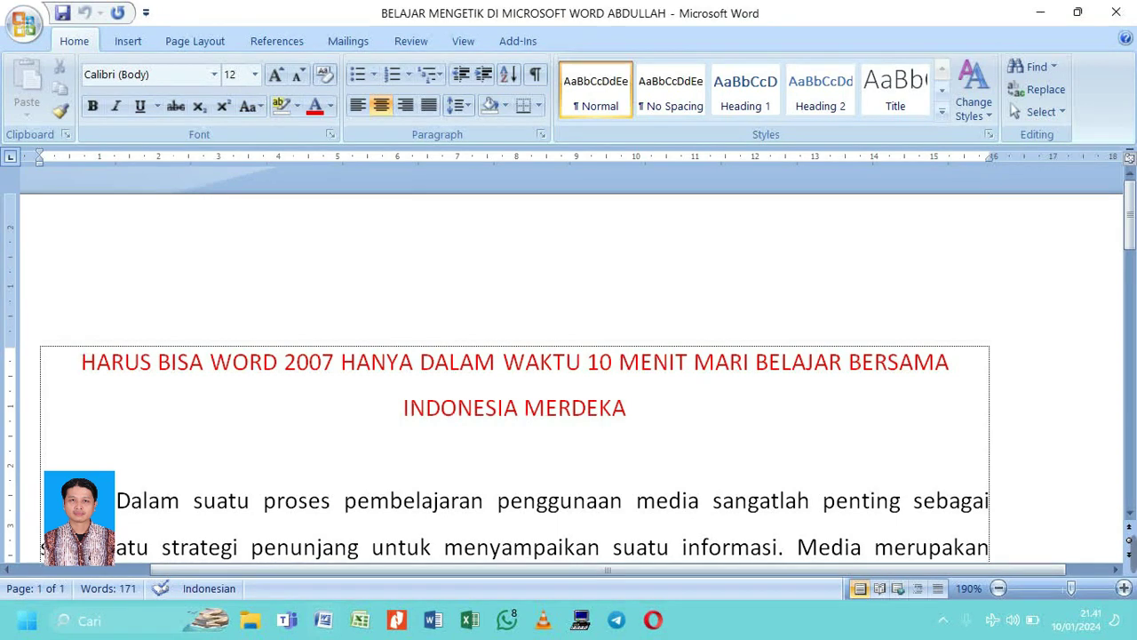
scroll(1134, 553, down, 2)
scroll(1134, 553, up, 2)
scroll(1133, 553, down, 1)
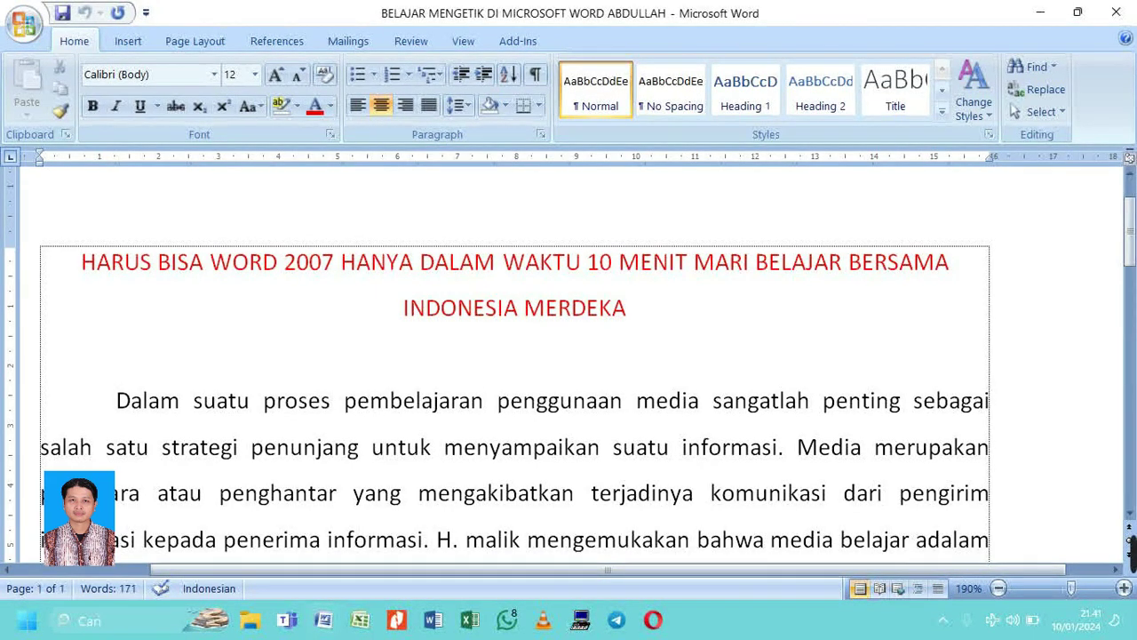
drag(80, 261, 902, 302)
scroll(889, 307, up, 5)
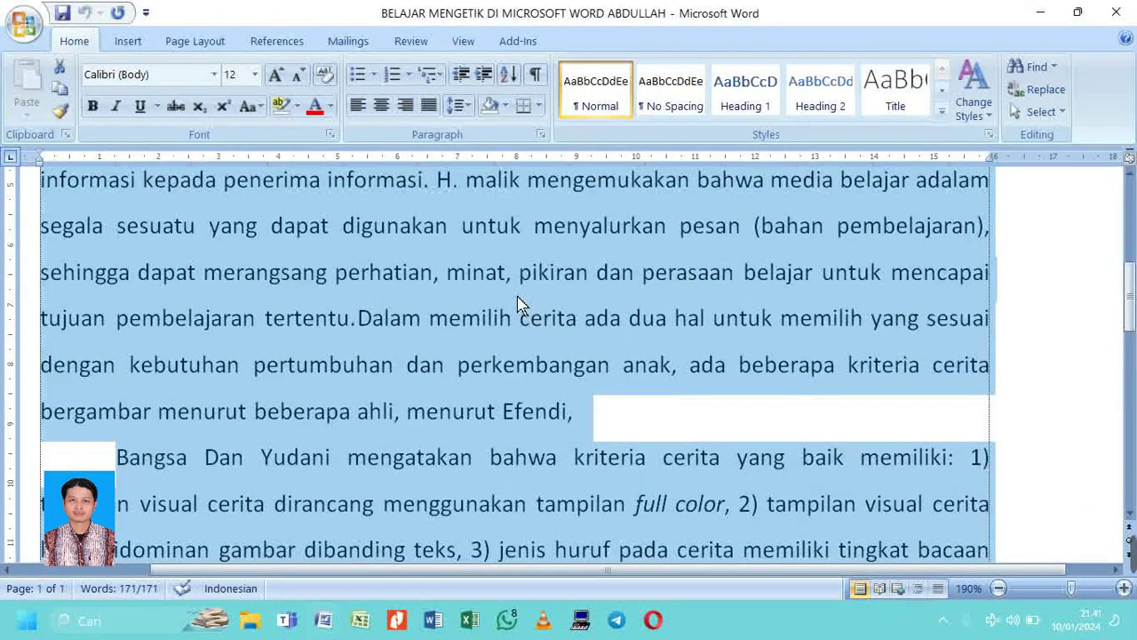
right_click(517, 296)
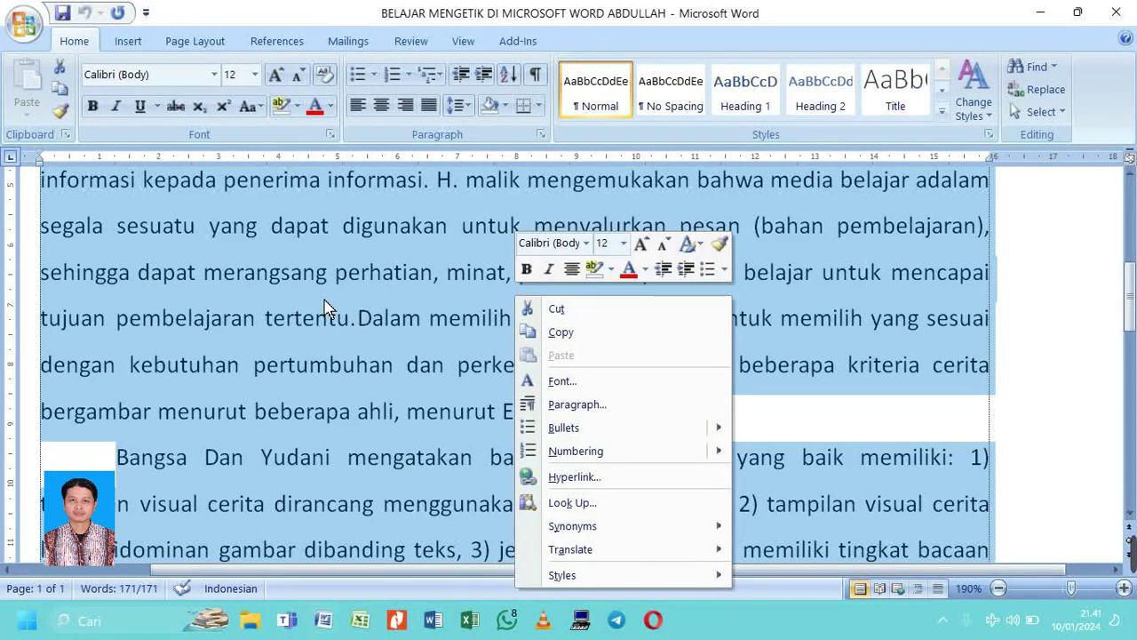
click(826, 365)
scroll(827, 365, up, 5)
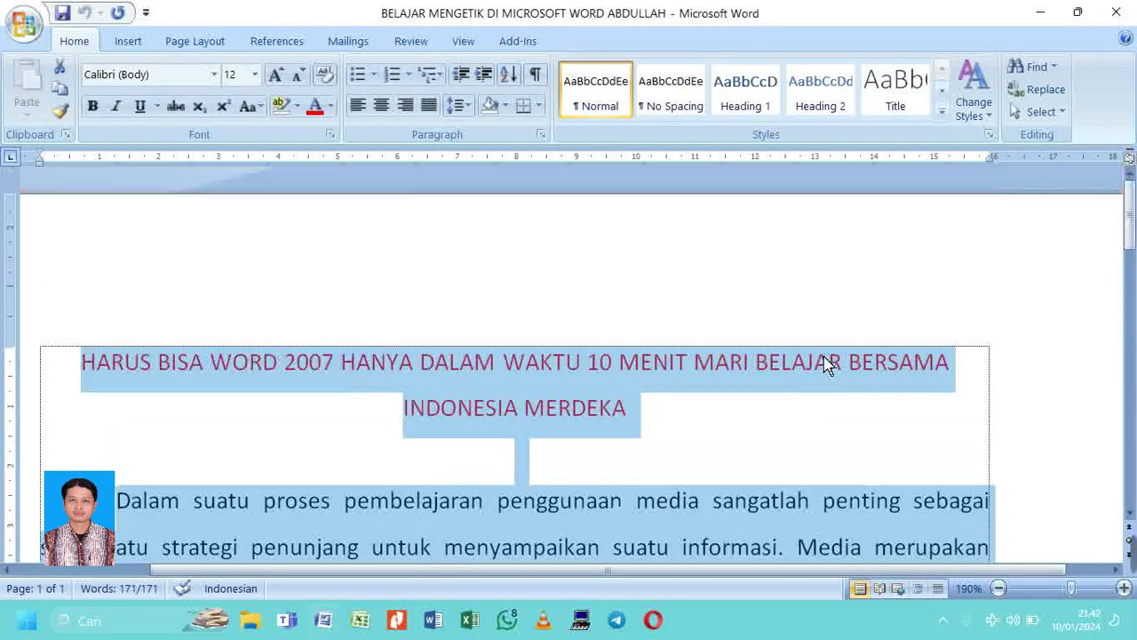
scroll(821, 365, down, 2)
scroll(818, 364, up, 2)
click(384, 408)
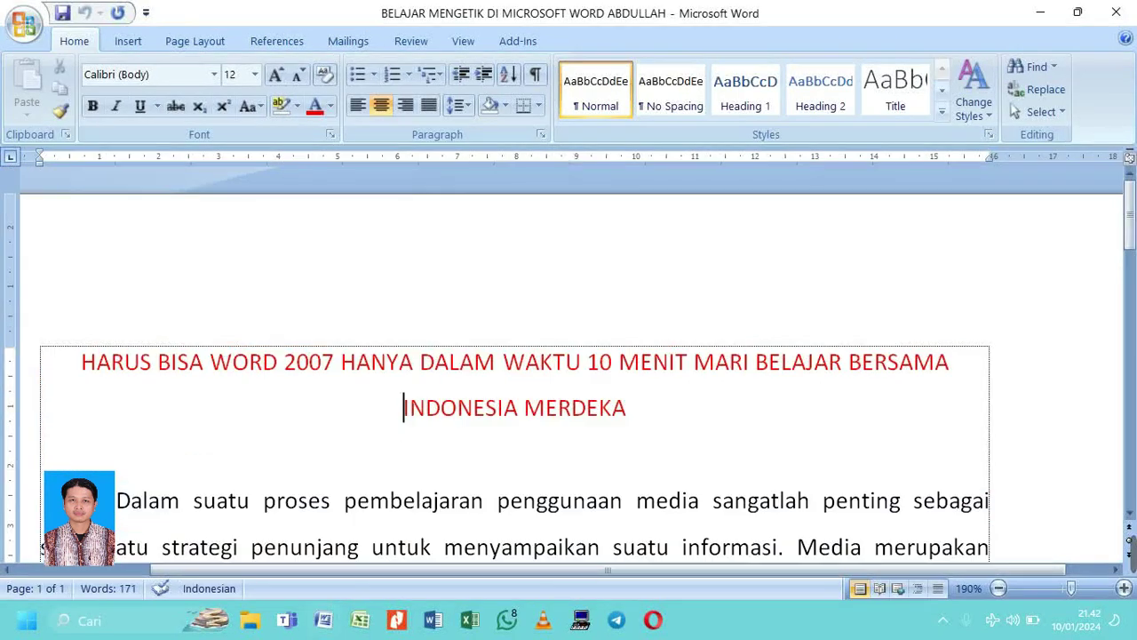
- Select the document's entire text, from the red heading through the last paragraph, and copy it
drag(66, 358, 871, 543)
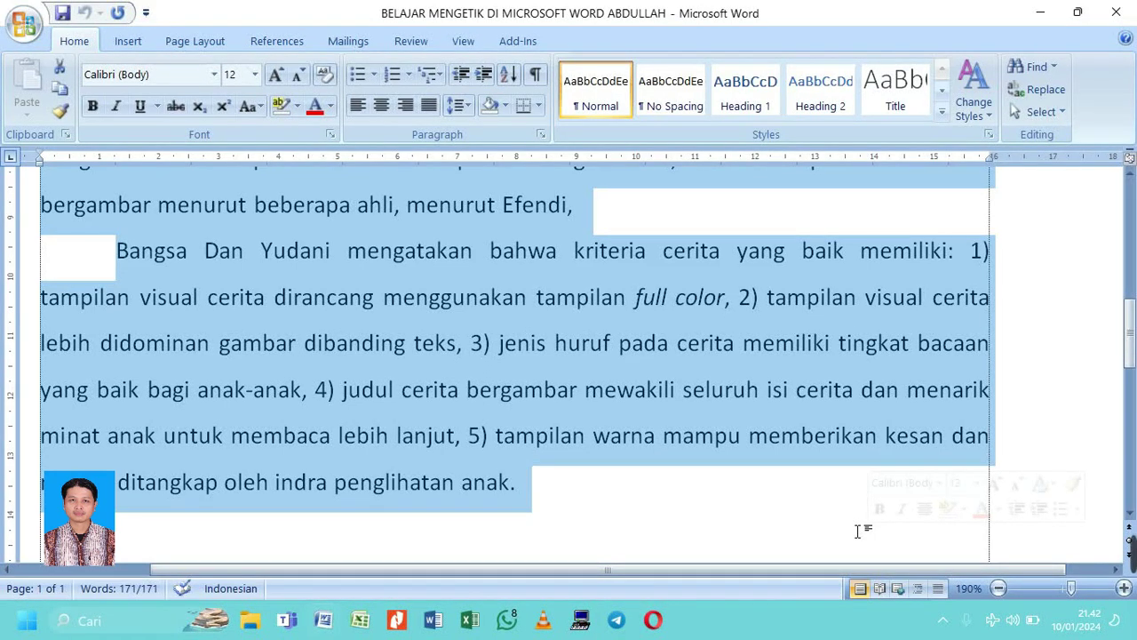
right_click(709, 375)
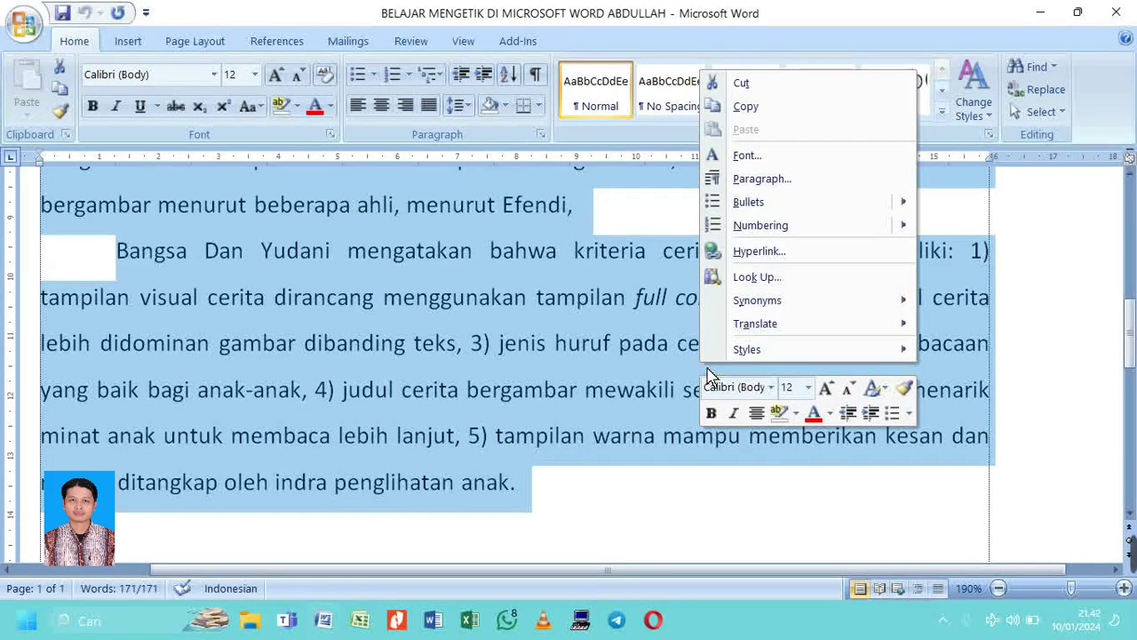
click(747, 107)
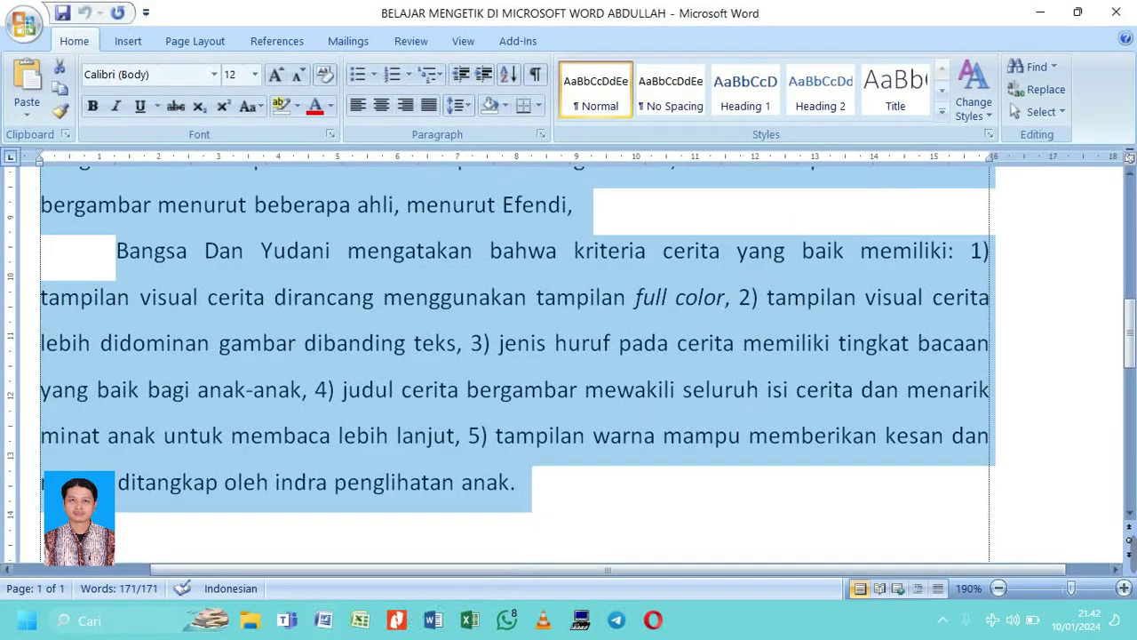
- Switch to Document2, delete its title line and paste the copied text in its place
click(329, 626)
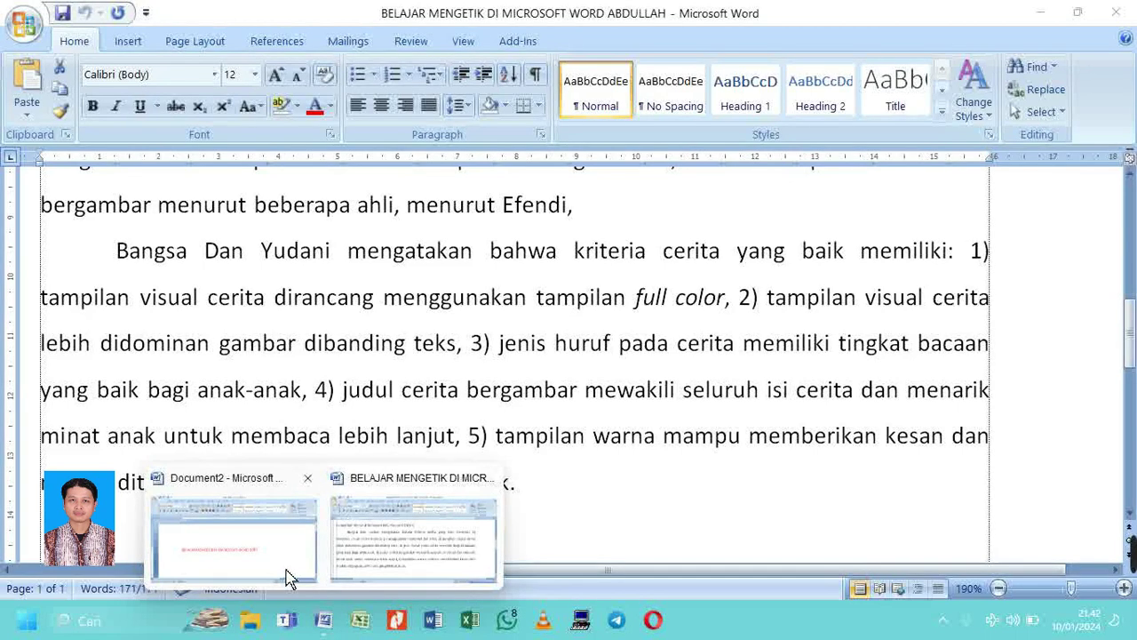
click(284, 573)
drag(213, 373, 774, 399)
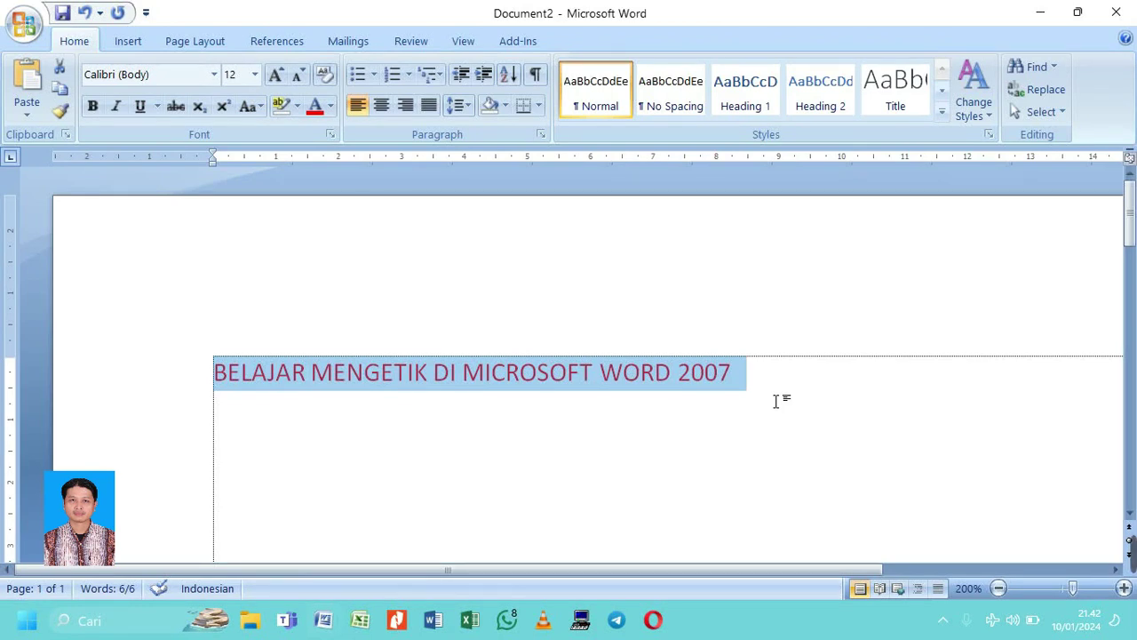
key(Delete)
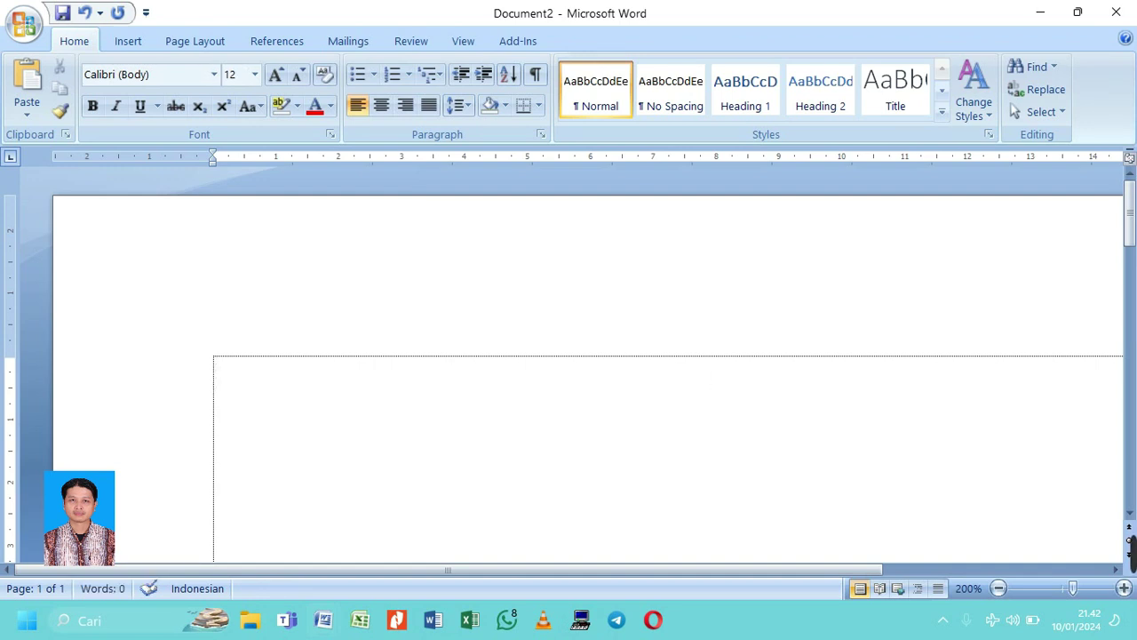
right_click(375, 372)
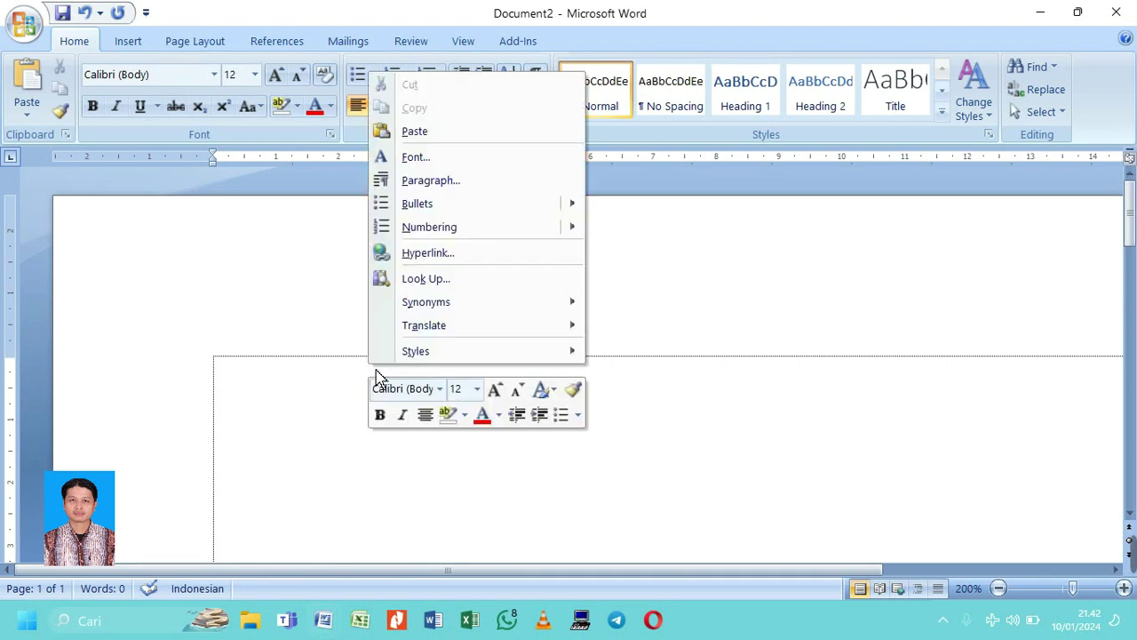
click(440, 133)
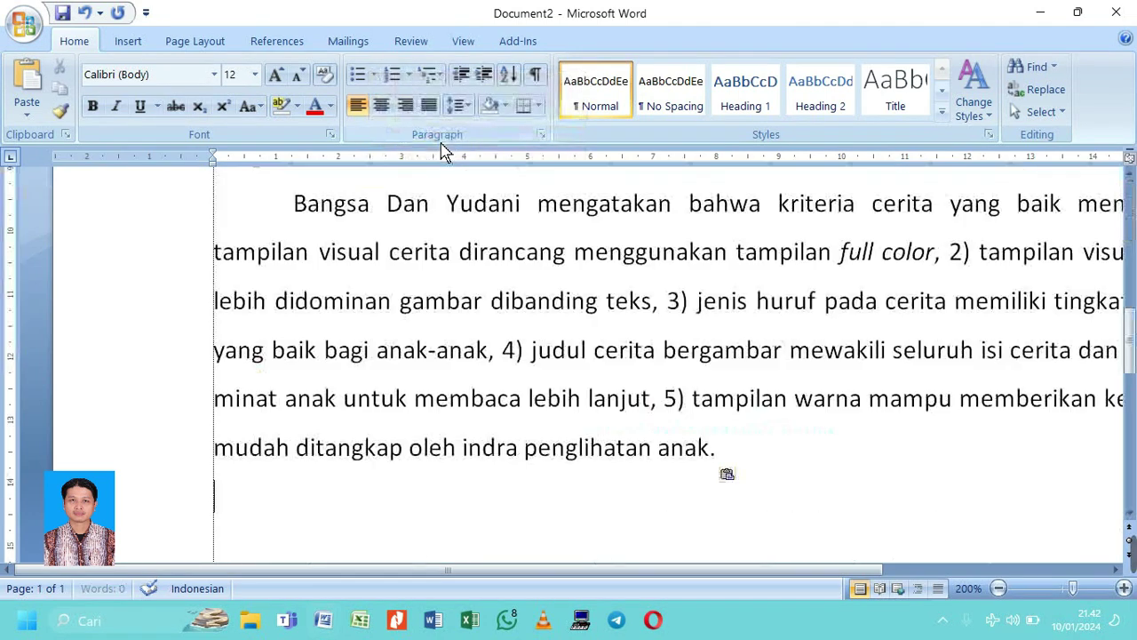
scroll(587, 364, up, 7)
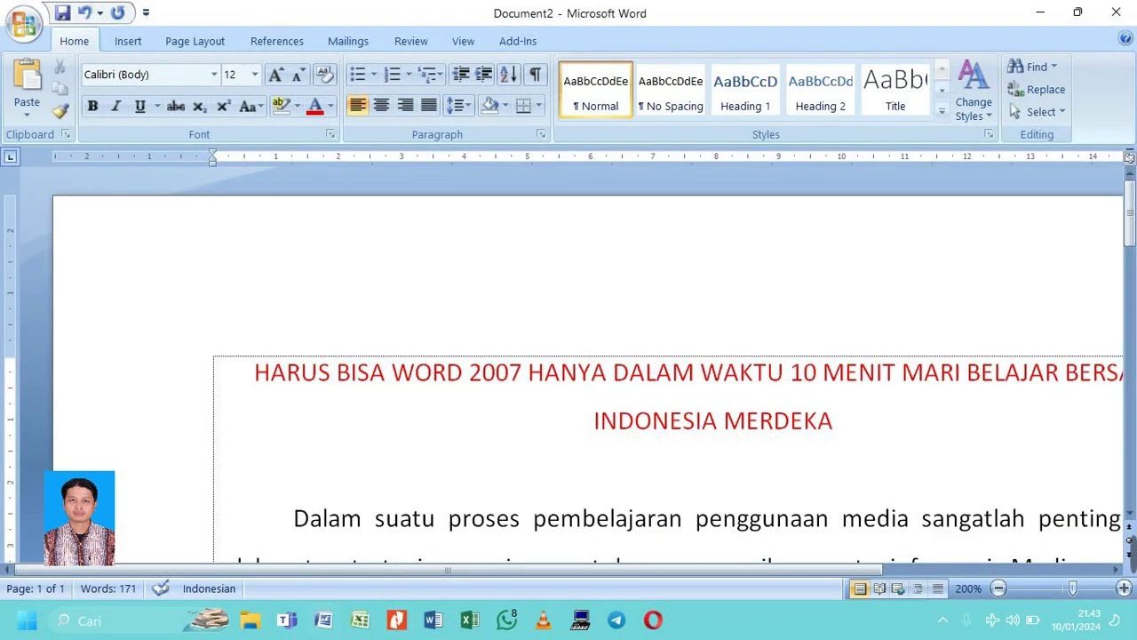
- Close the source document's window behind Document2 and maximize Document2 again
click(1078, 13)
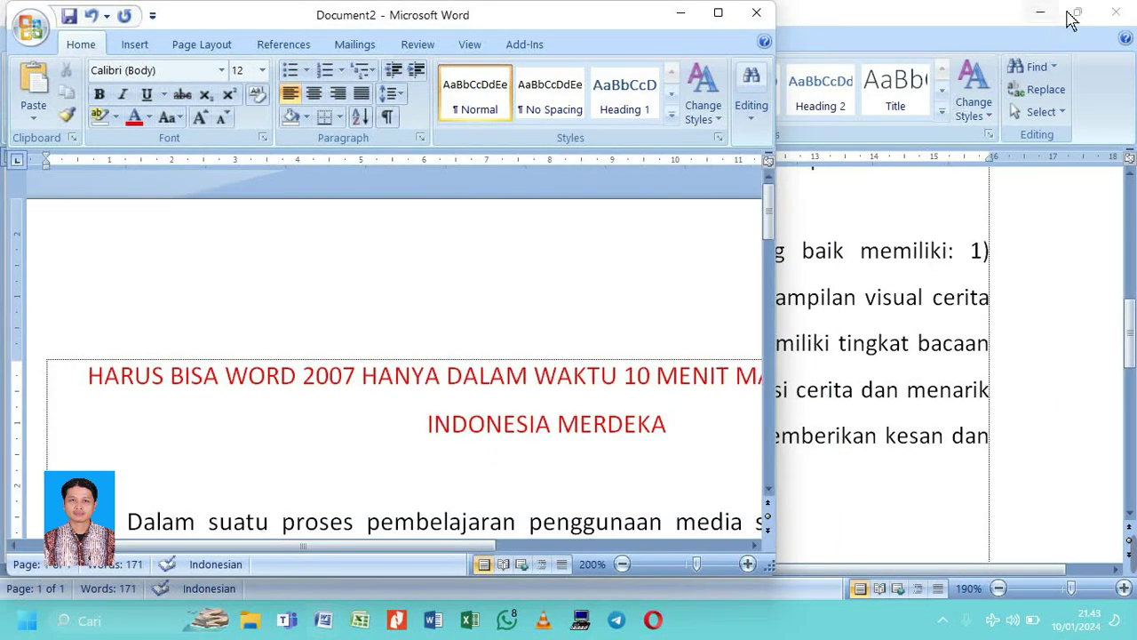
click(1119, 10)
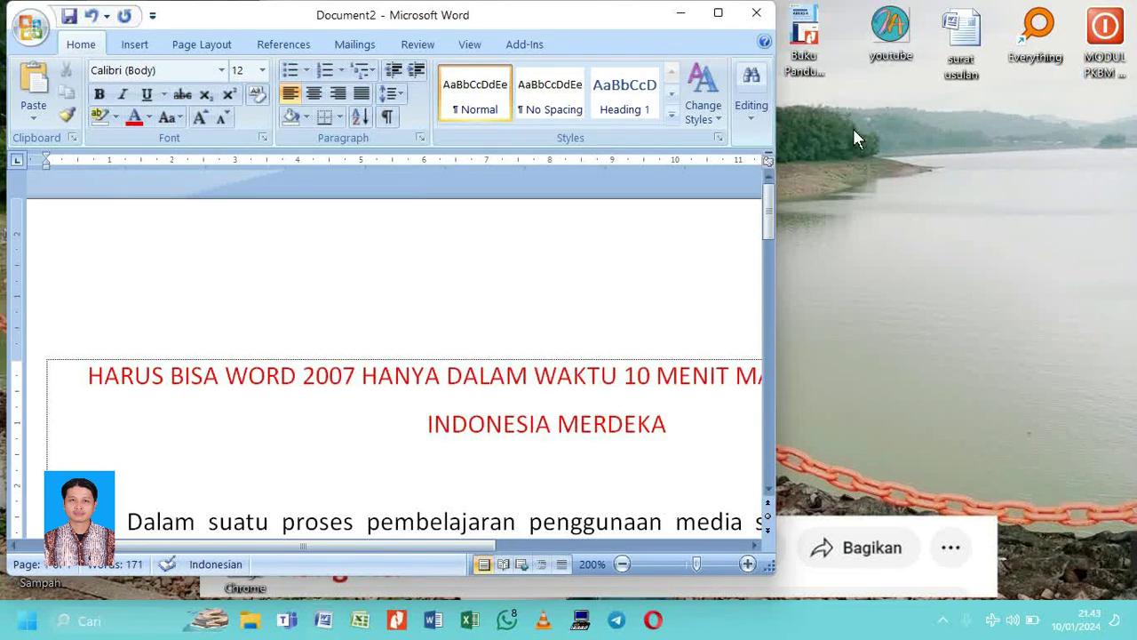
click(721, 16)
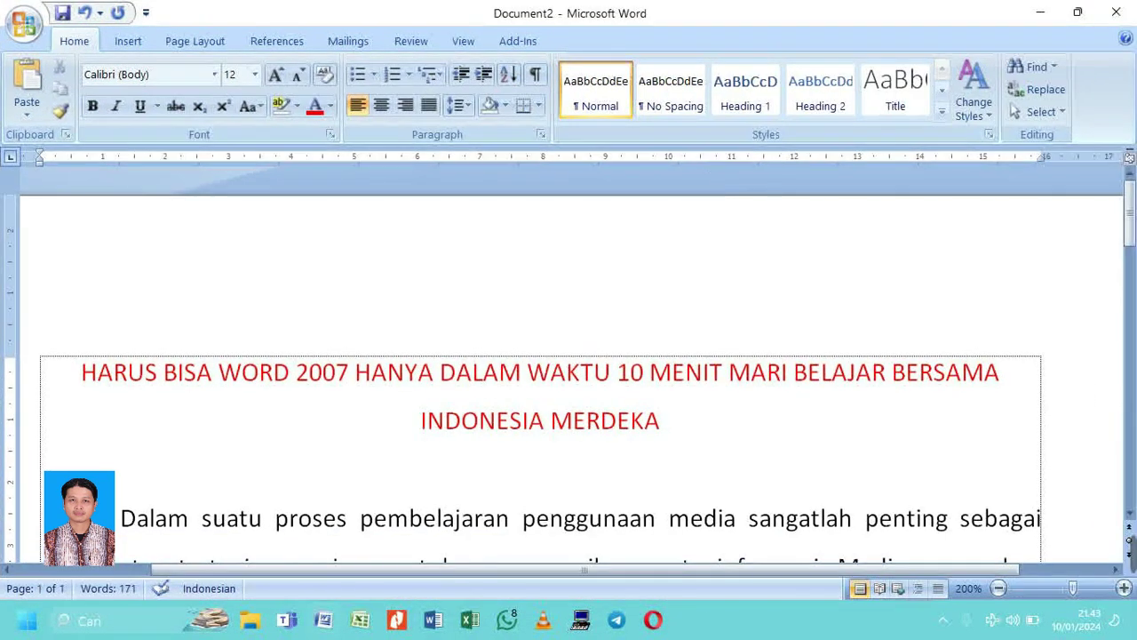
- Select all of the pasted text, including the red heading, and align it left
click(662, 420)
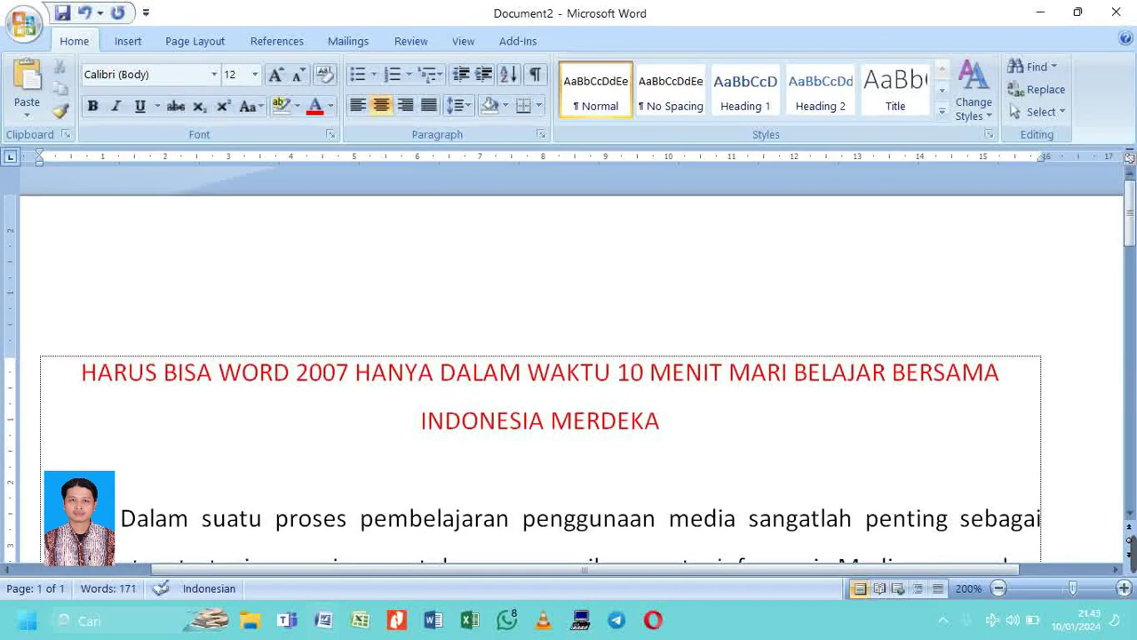
drag(81, 372, 673, 630)
drag(790, 564, 907, 496)
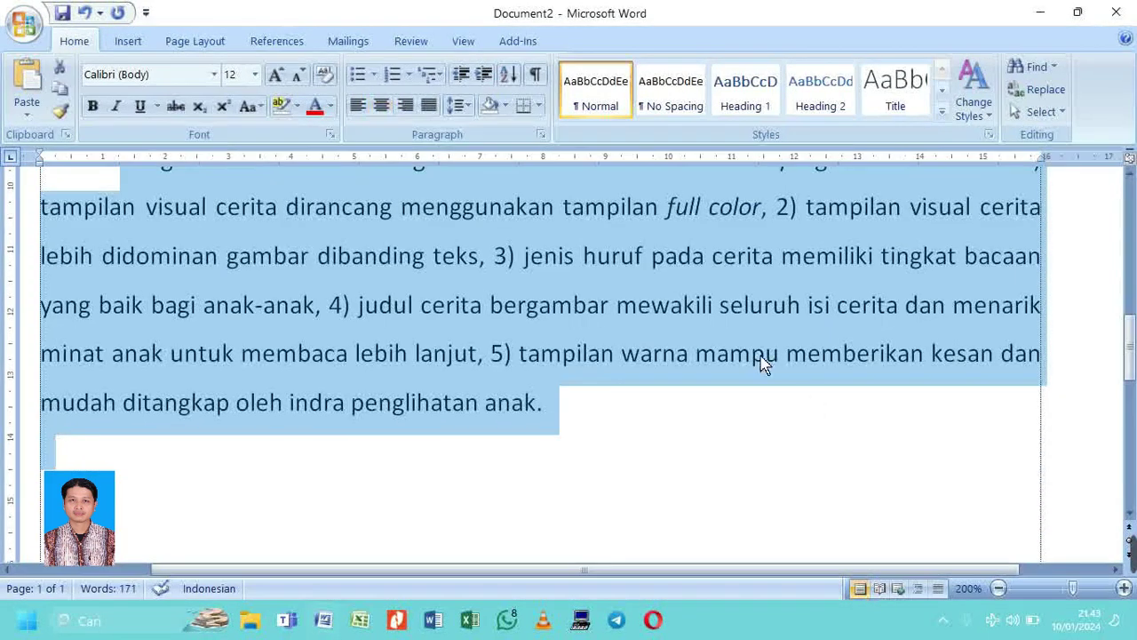
click(361, 107)
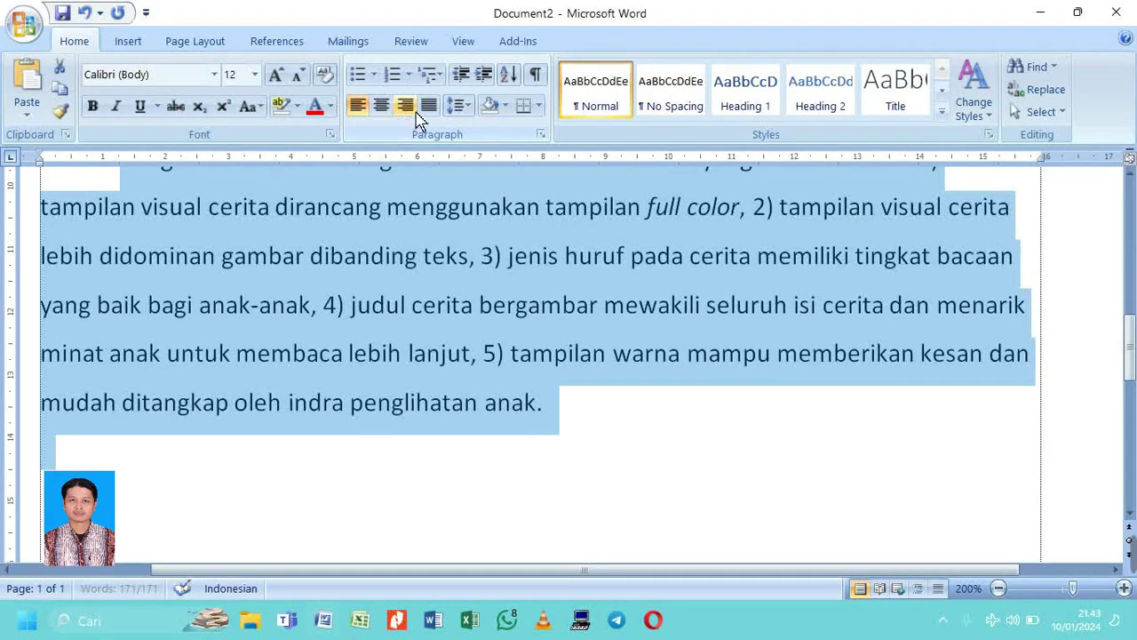
scroll(391, 267, up, 15)
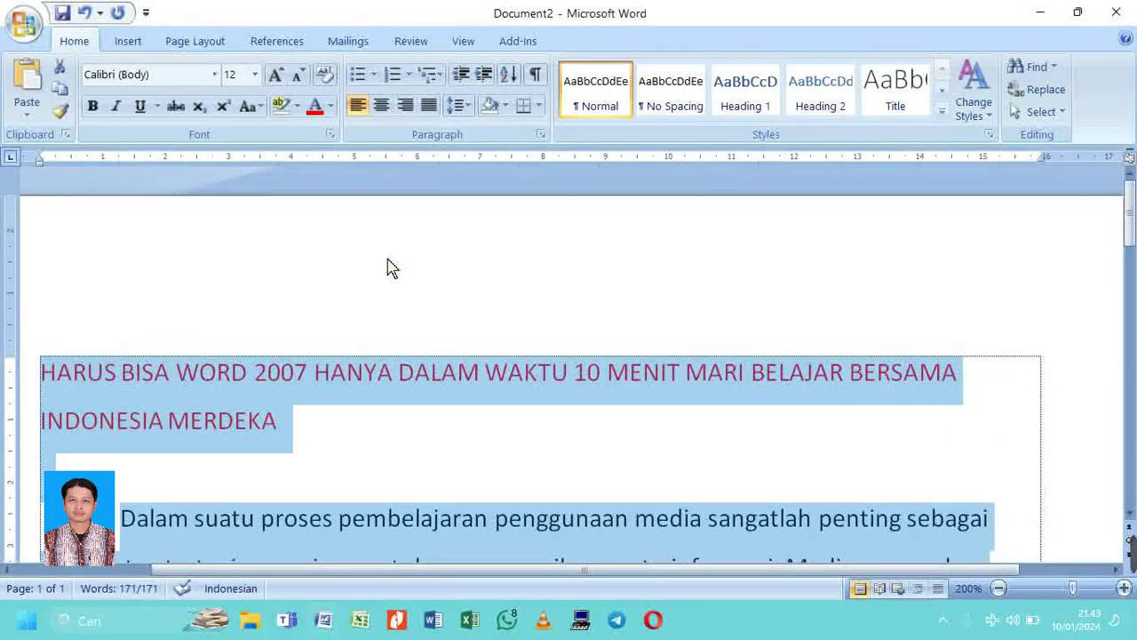
click(373, 477)
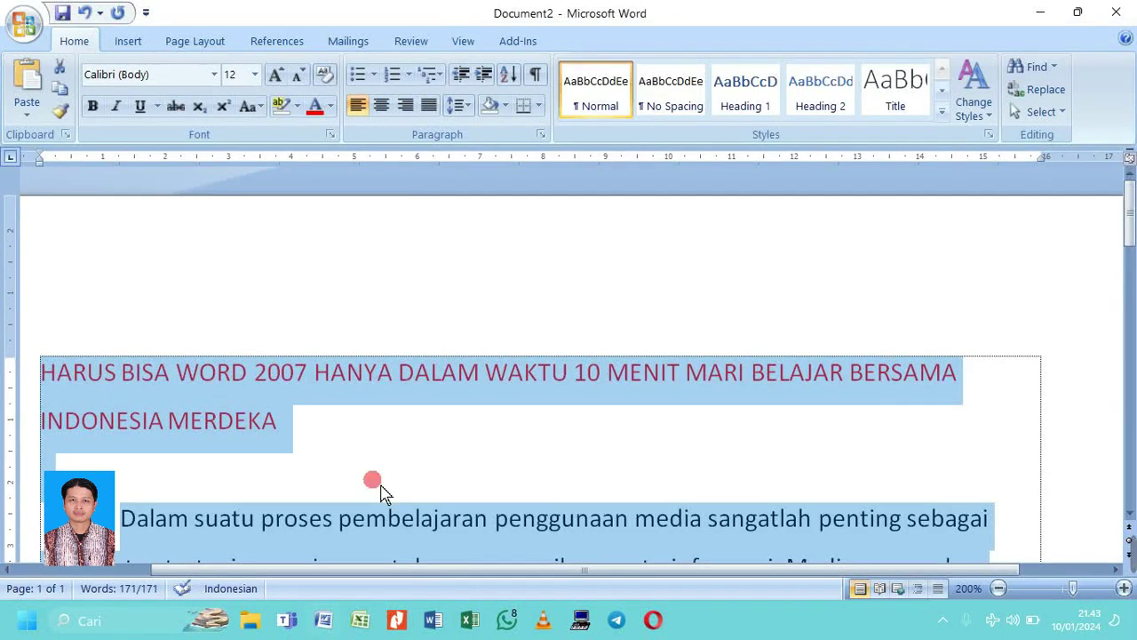
- Remove the first-line indents from the two body paragraphs starting with "Dalam suatu proses" and "Bangsa Dan Yudani"
scroll(373, 478, down, 2)
click(121, 304)
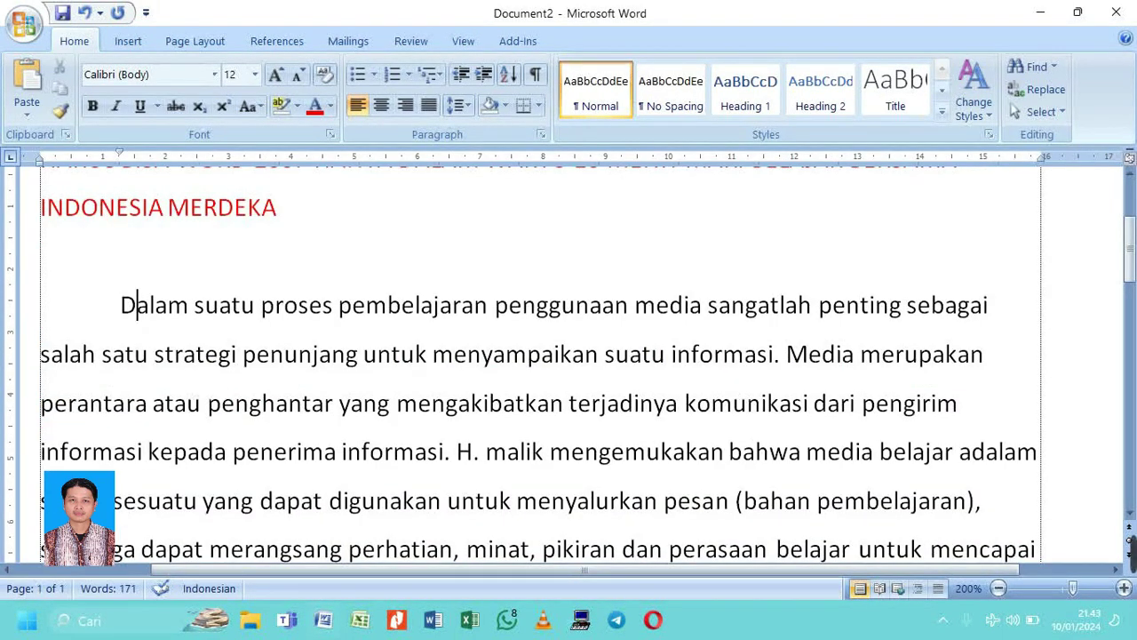
key(BackSpace)
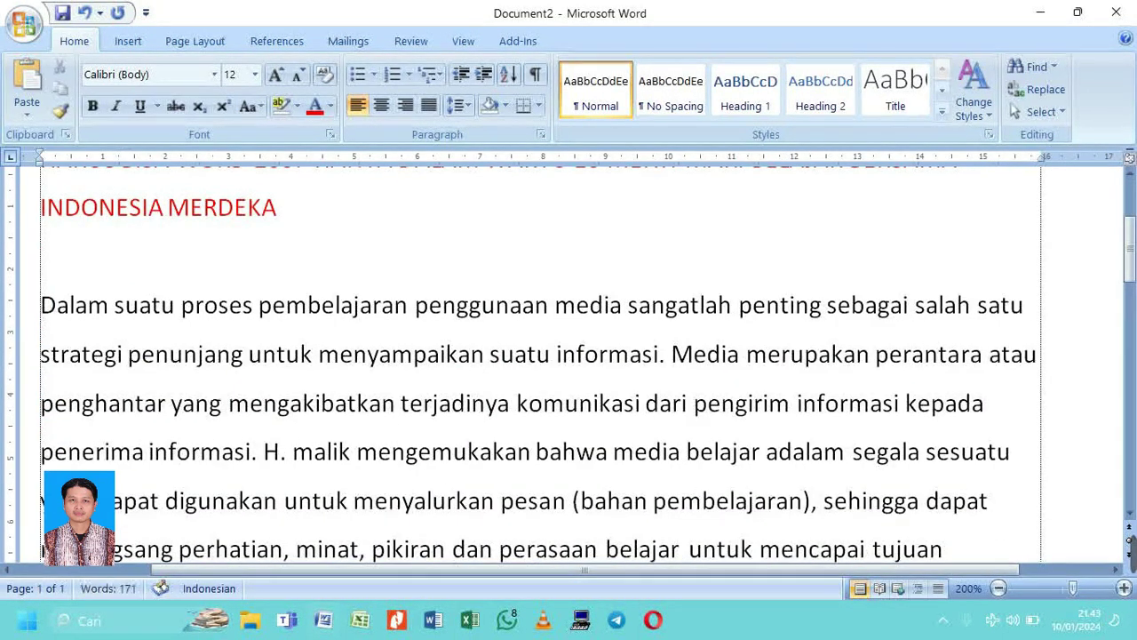
scroll(568, 356, down, 2)
click(134, 424)
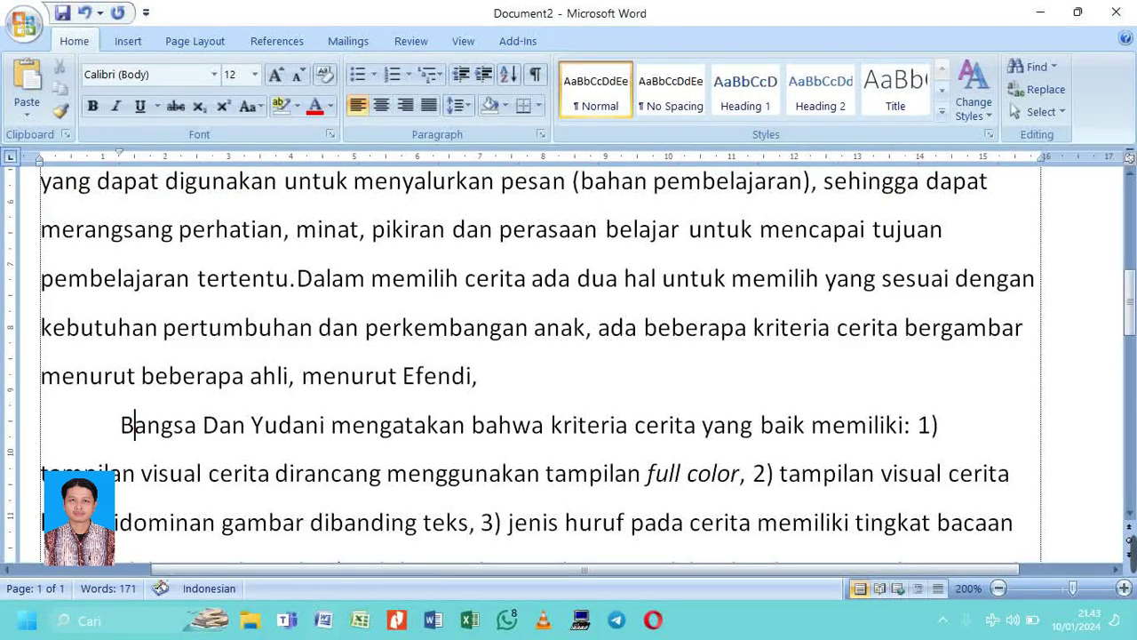
key(Left)
key(BackSpace)
scroll(533, 355, up, 3)
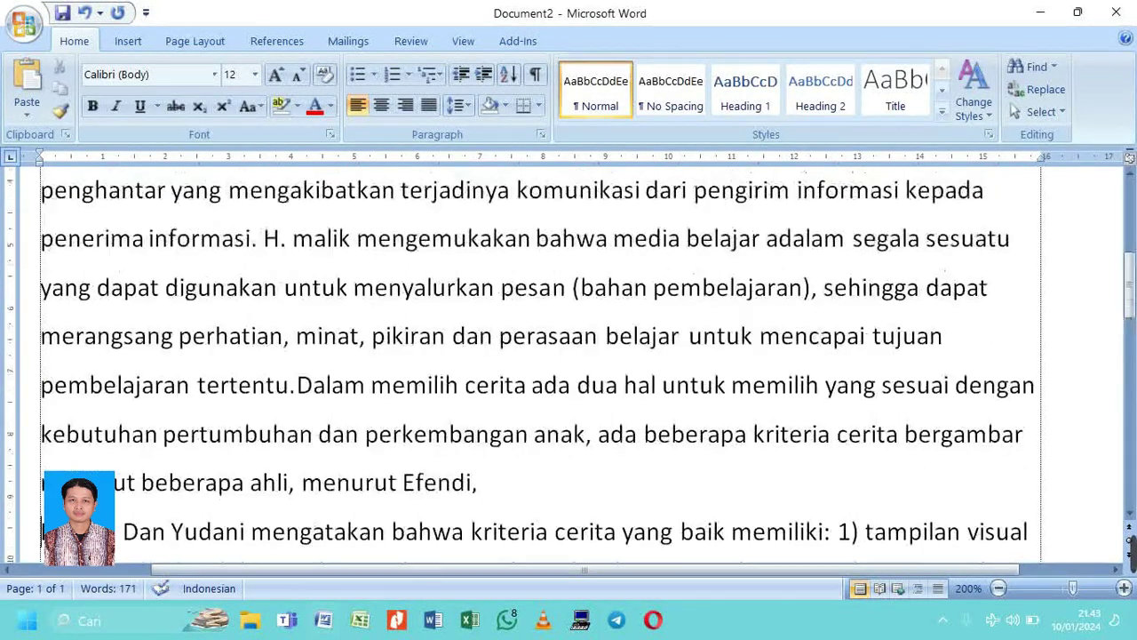
scroll(533, 356, down, 3)
scroll(533, 355, up, 2)
scroll(533, 356, up, 1)
scroll(533, 356, down, 1)
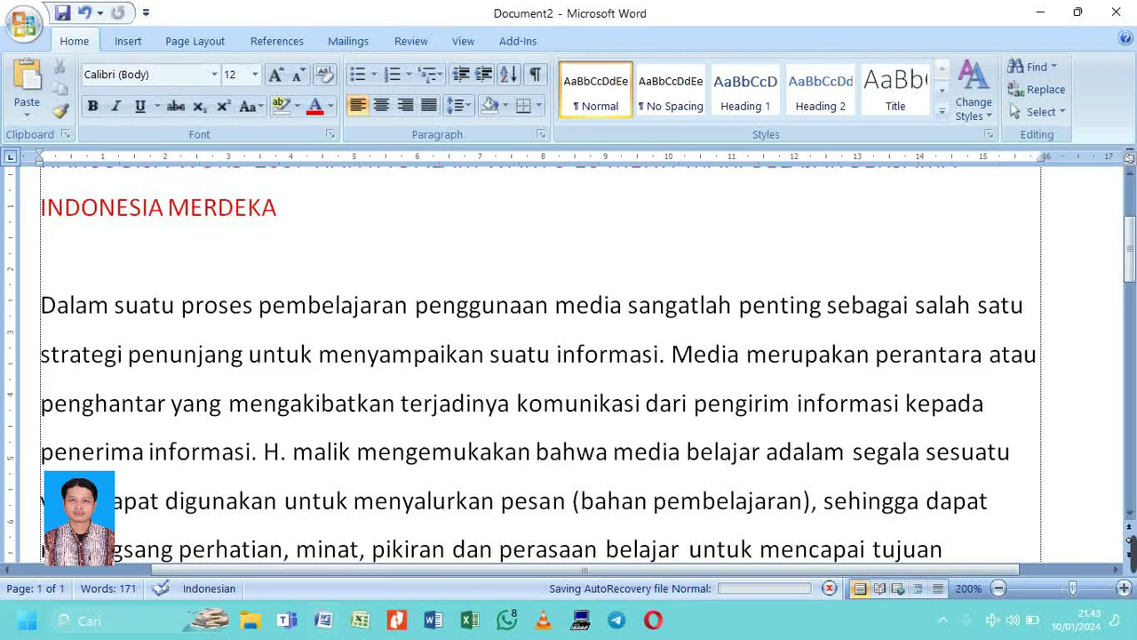
- Make the two-line red heading bold and centre it, comparing the centring with left alignment
scroll(569, 355, up, 2)
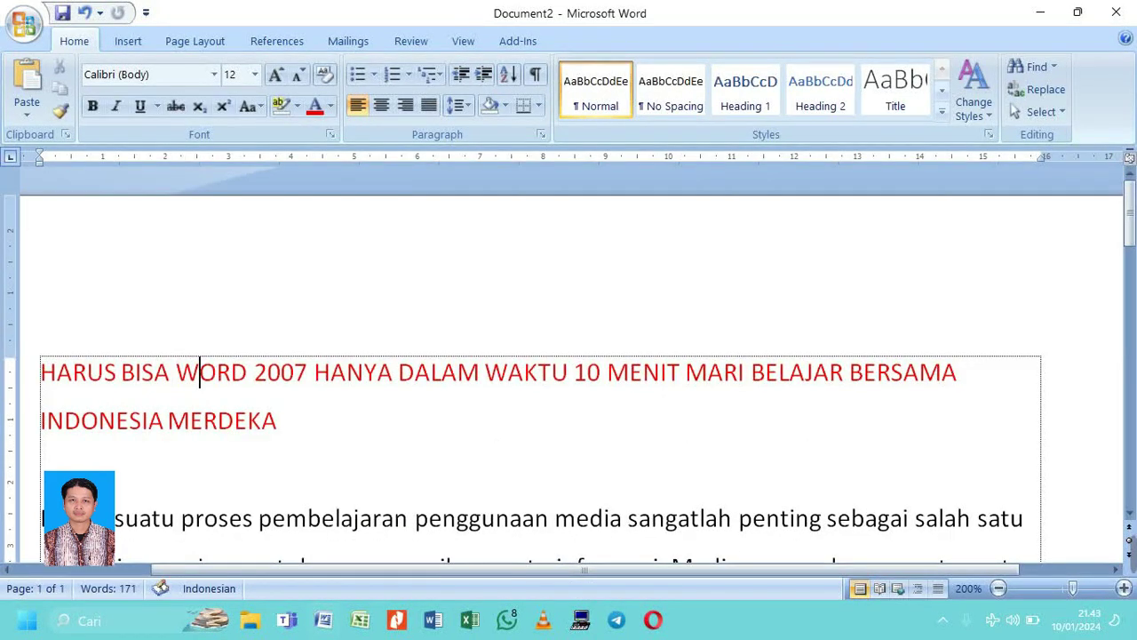
drag(40, 371, 363, 436)
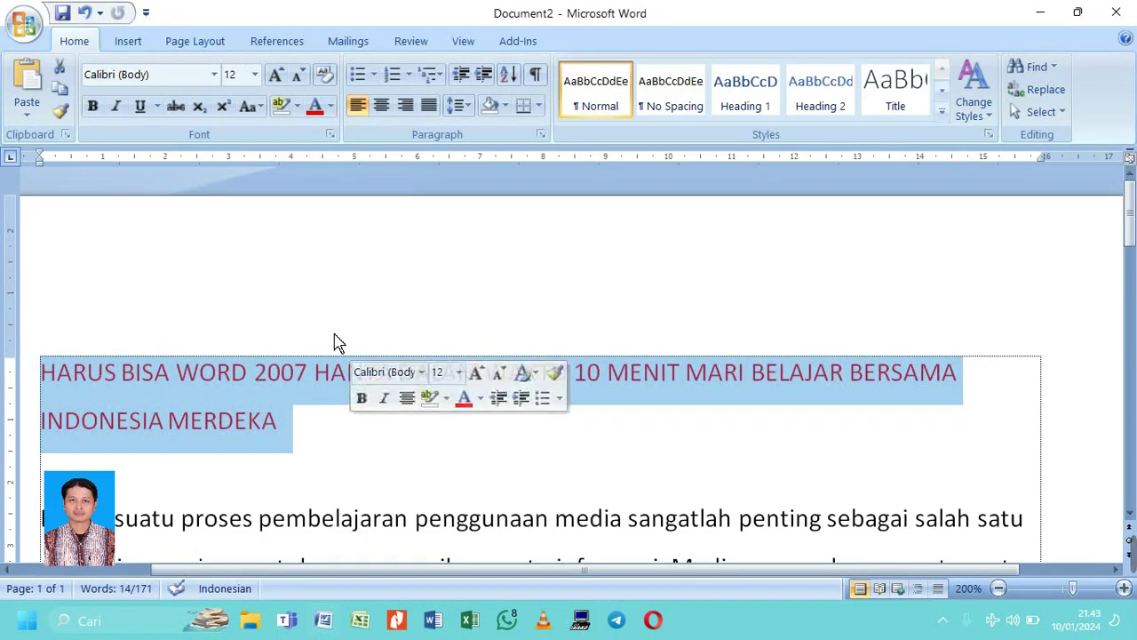
click(99, 112)
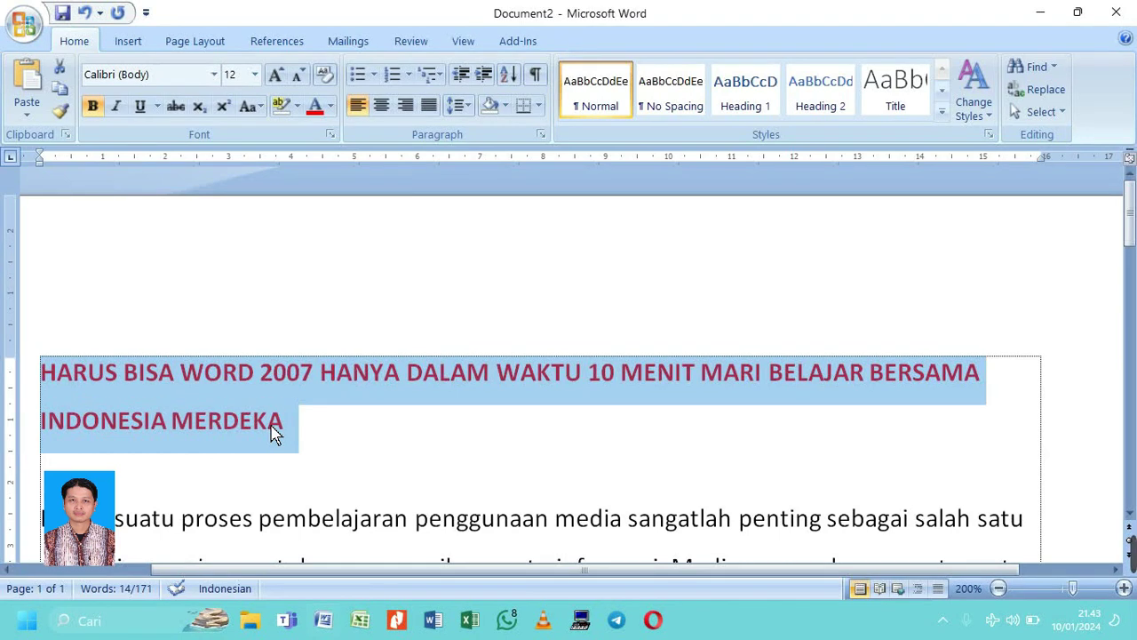
click(396, 115)
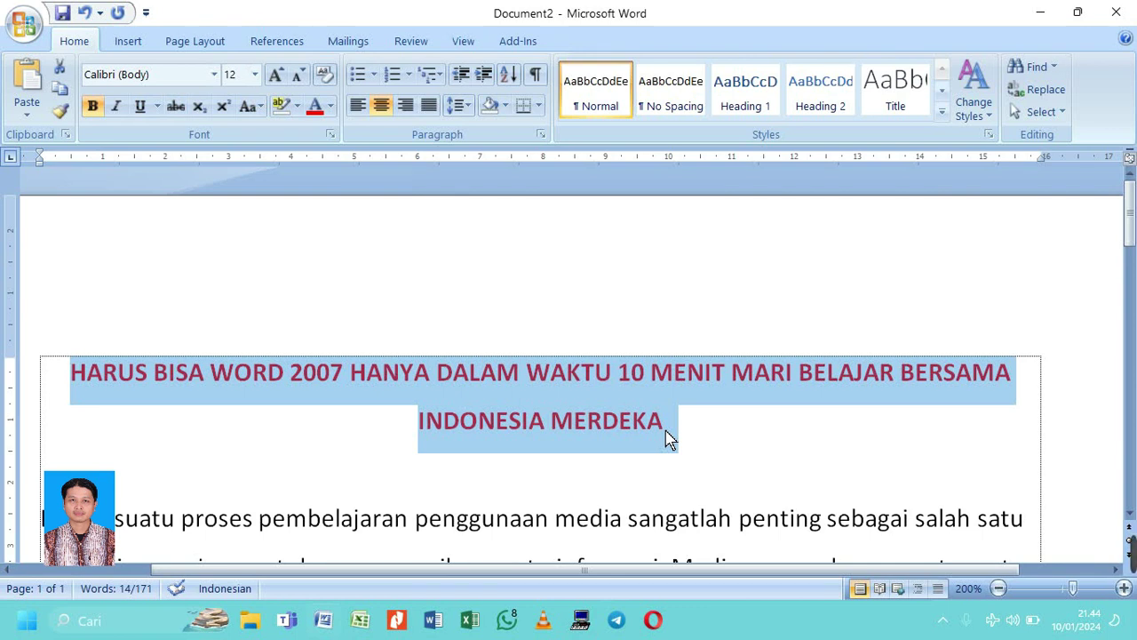
click(359, 108)
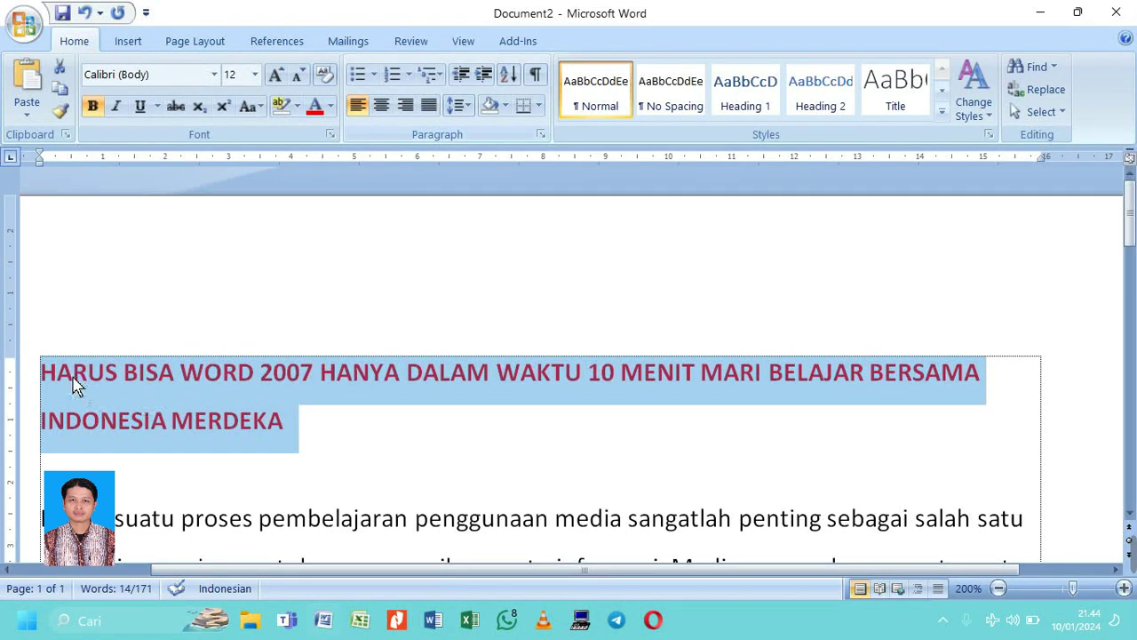
click(382, 106)
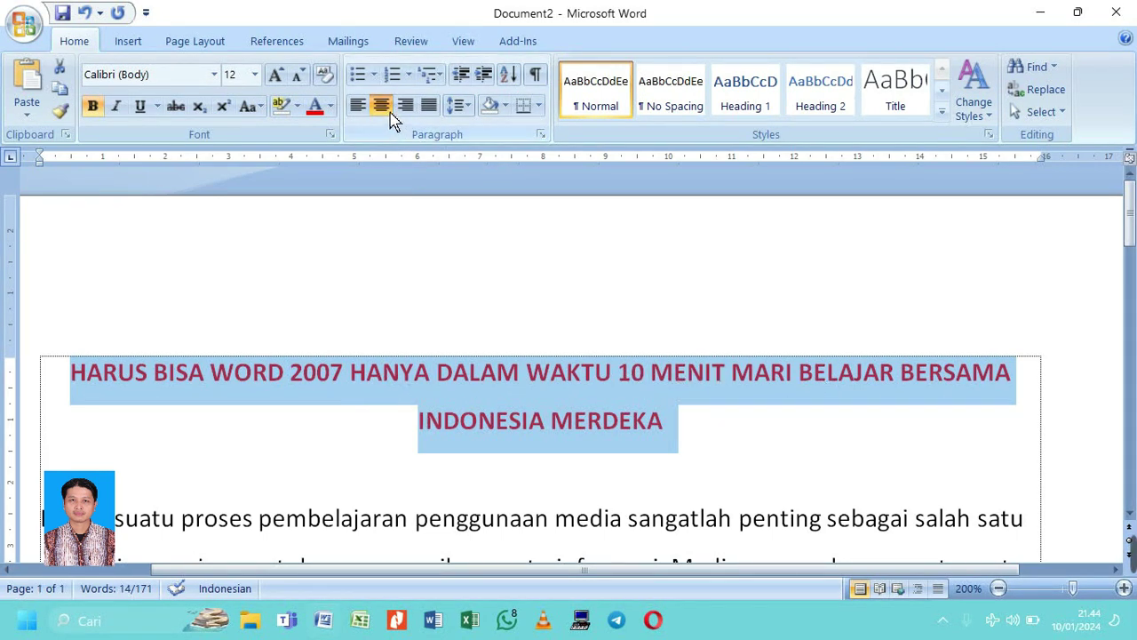
- Select all the body text below the heading, from "Dalam suatu proses" to the end of the document, and justify it
scroll(472, 382, down, 2)
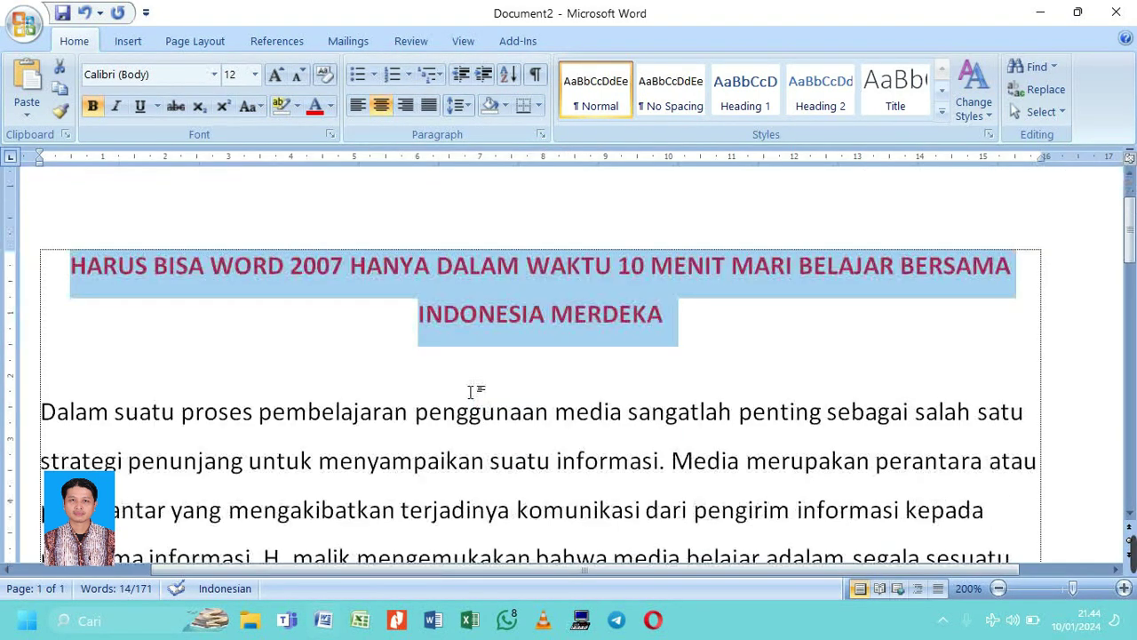
drag(41, 305, 698, 363)
scroll(541, 355, down, 3)
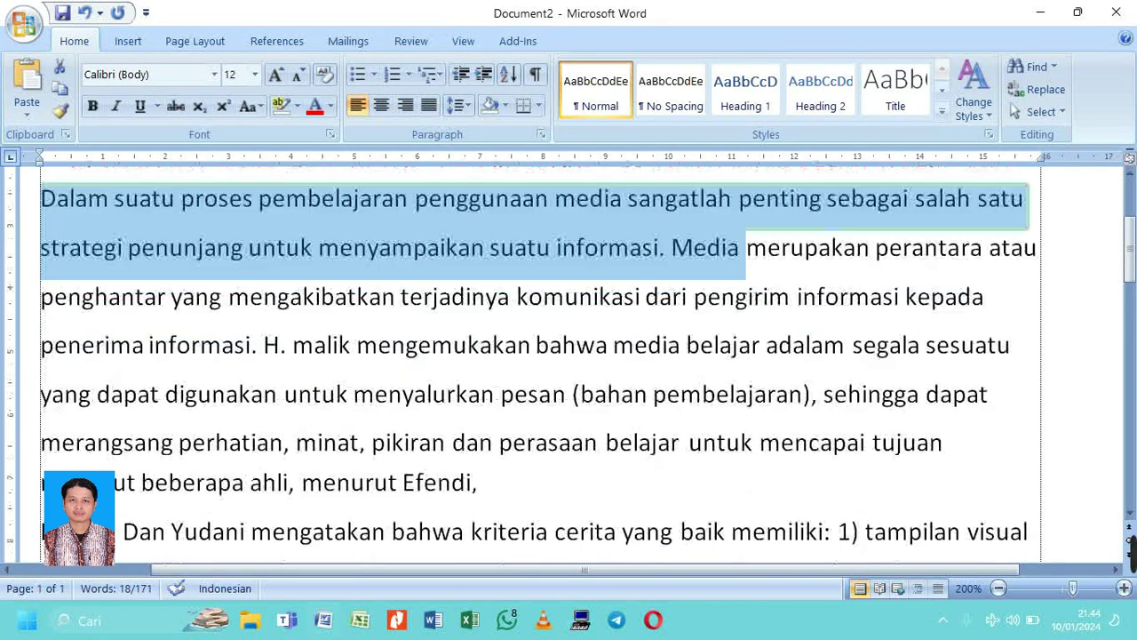
scroll(540, 355, down, 2)
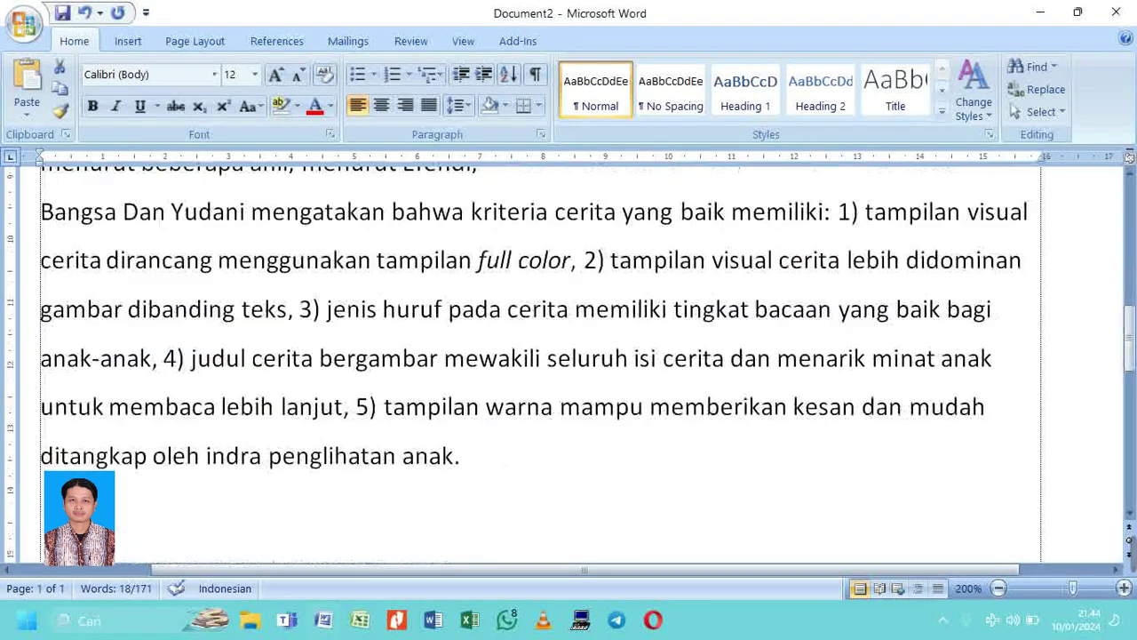
scroll(540, 355, up, 5)
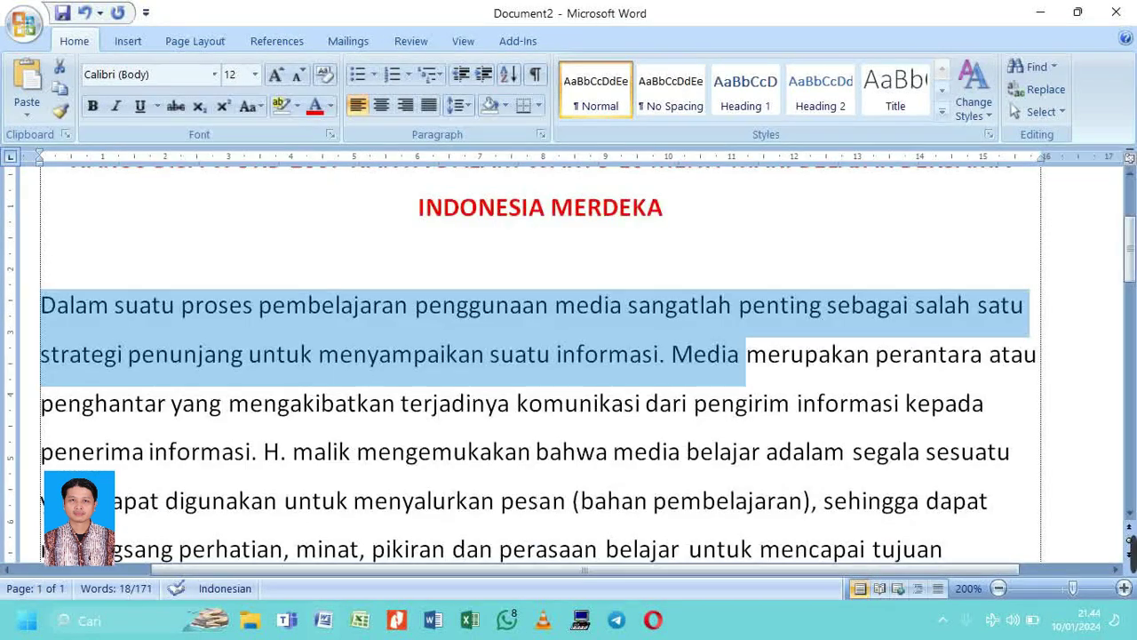
scroll(1000, 533, down, 3)
shift+click(993, 535)
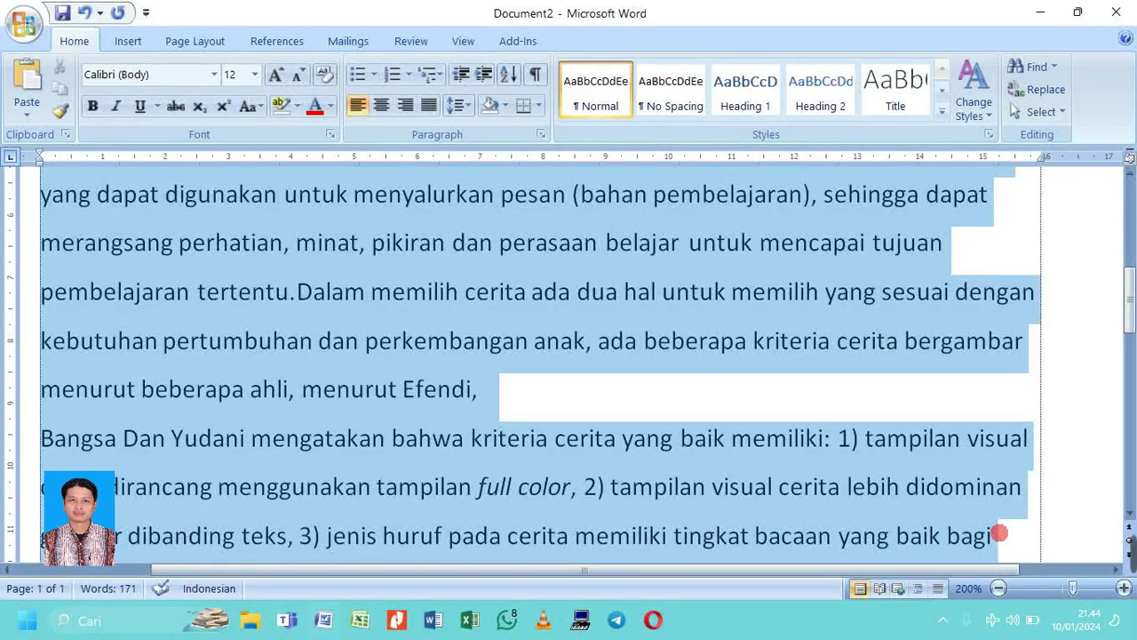
drag(999, 533, 991, 491)
scroll(996, 489, up, 1)
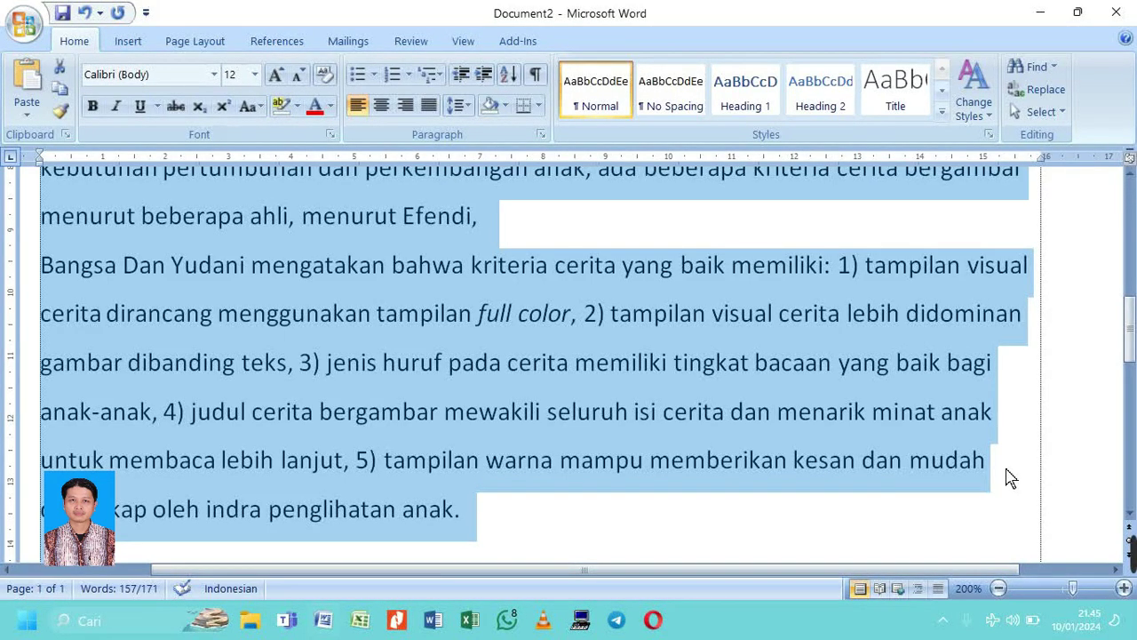
scroll(1011, 478, up, 3)
scroll(1010, 477, up, 2)
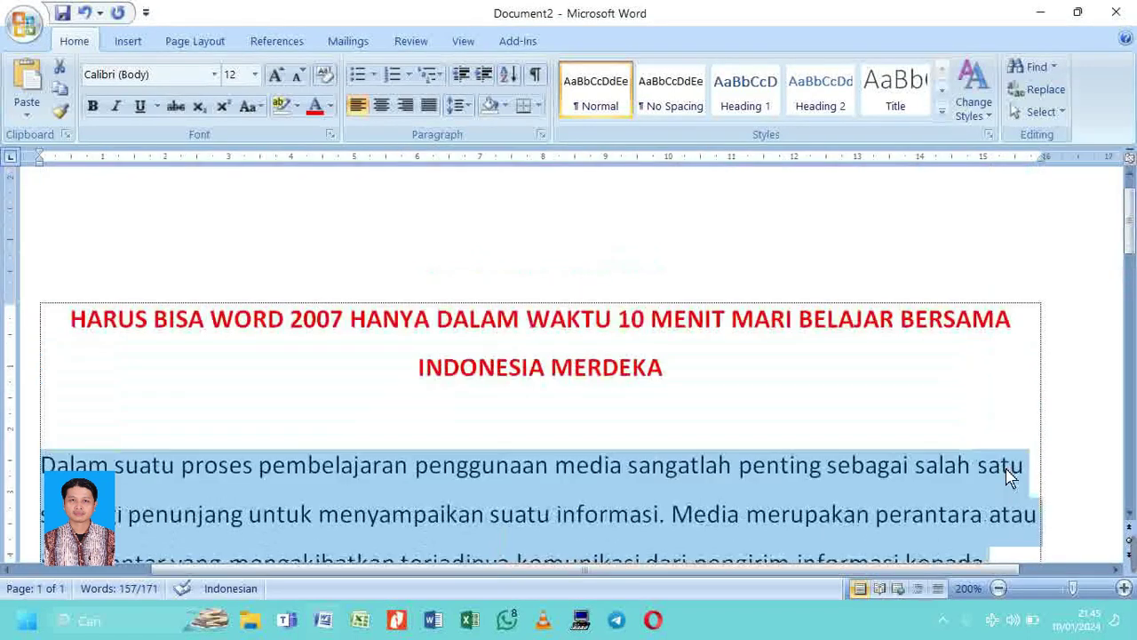
scroll(1008, 473, down, 1)
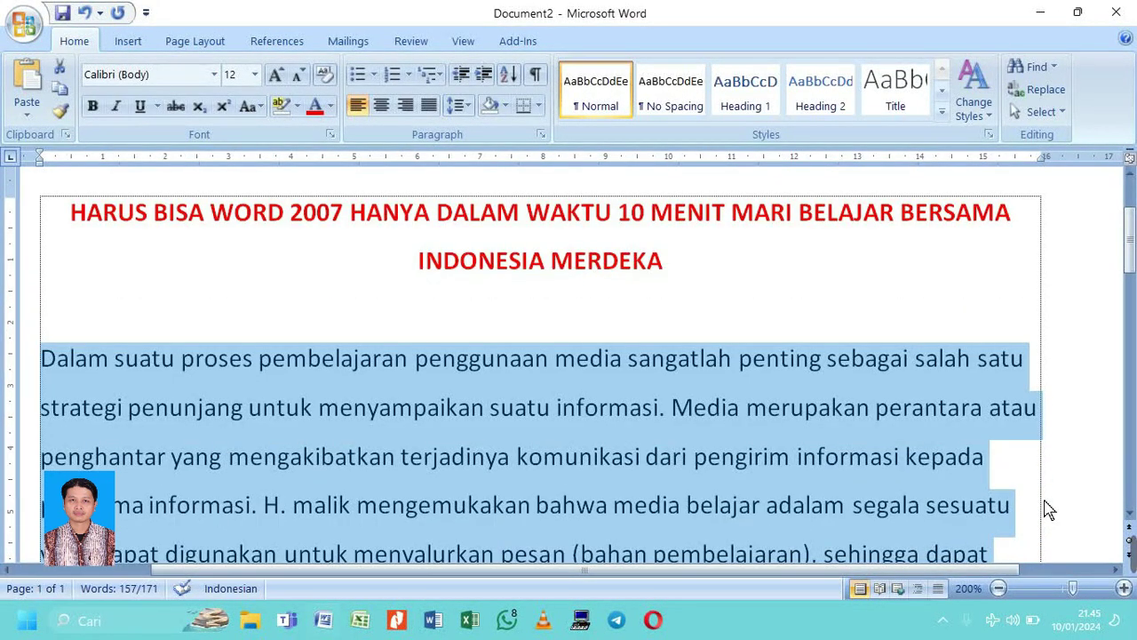
scroll(1049, 509, down, 1)
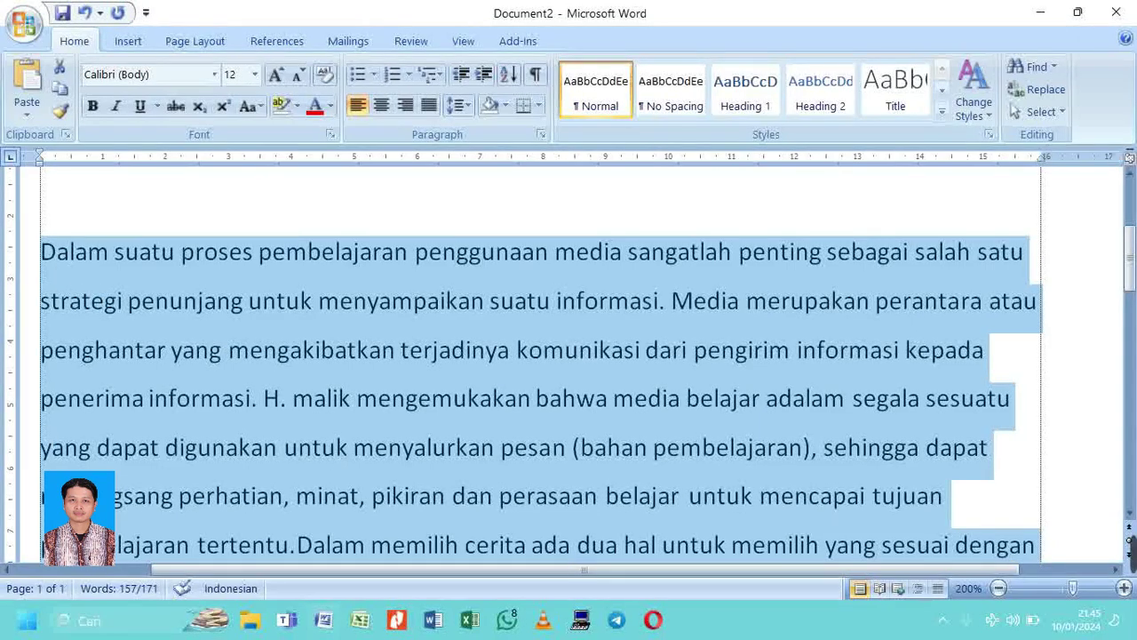
scroll(93, 465, down, 4)
scroll(310, 399, up, 4)
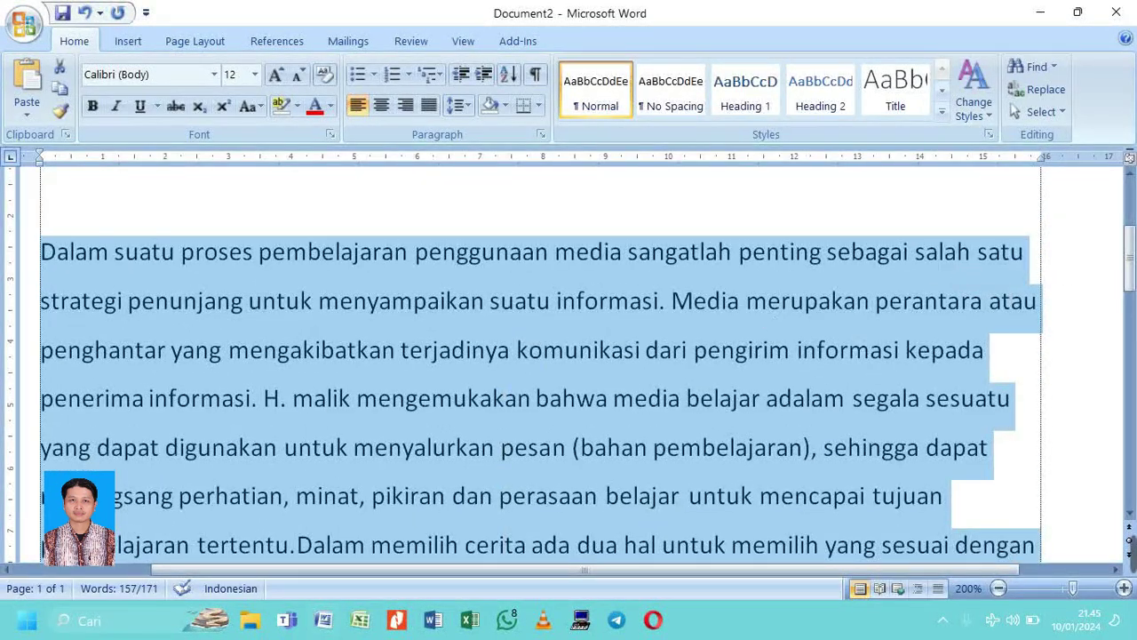
click(438, 114)
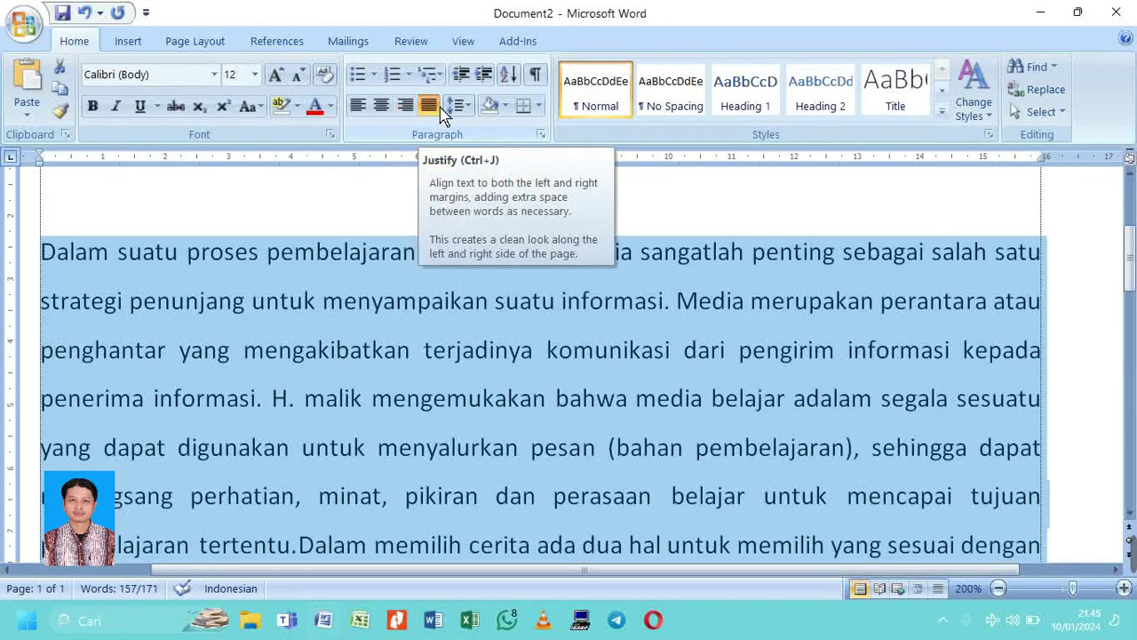
- Try left and right alignment on the selected body paragraphs and restore their justified alignment
click(443, 109)
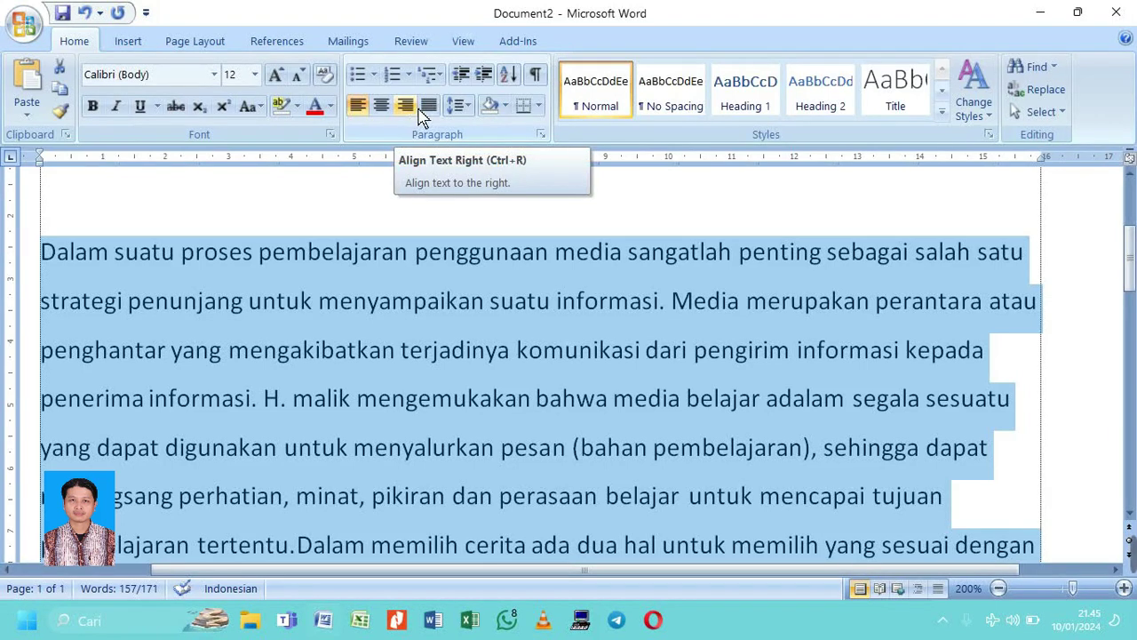
click(407, 107)
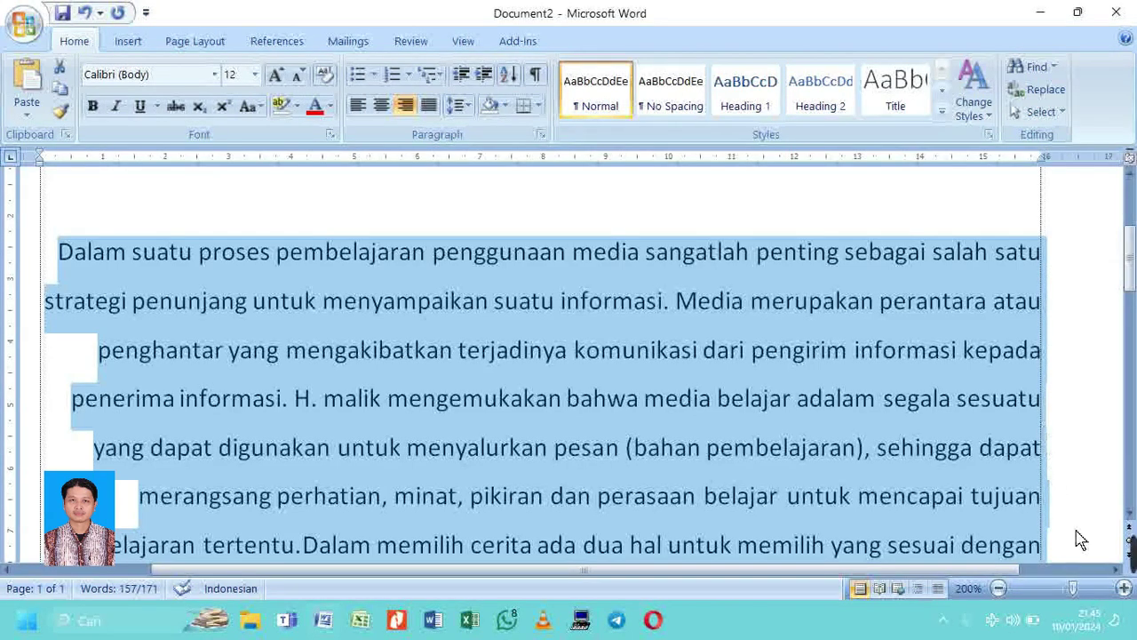
scroll(1079, 540, down, 4)
scroll(1036, 508, up, 5)
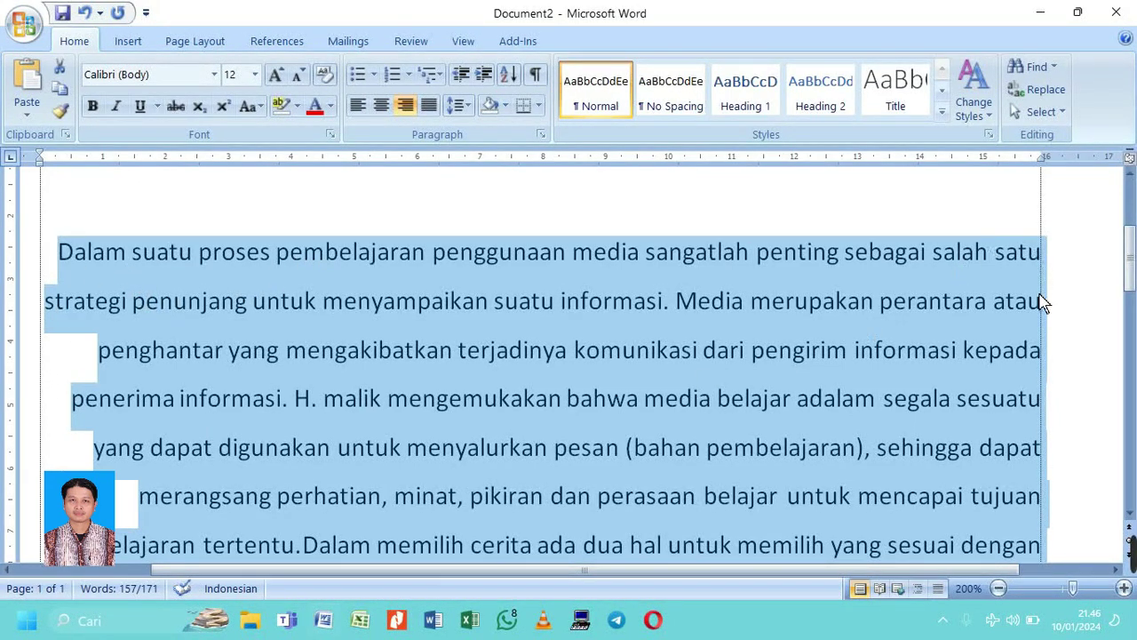
click(436, 107)
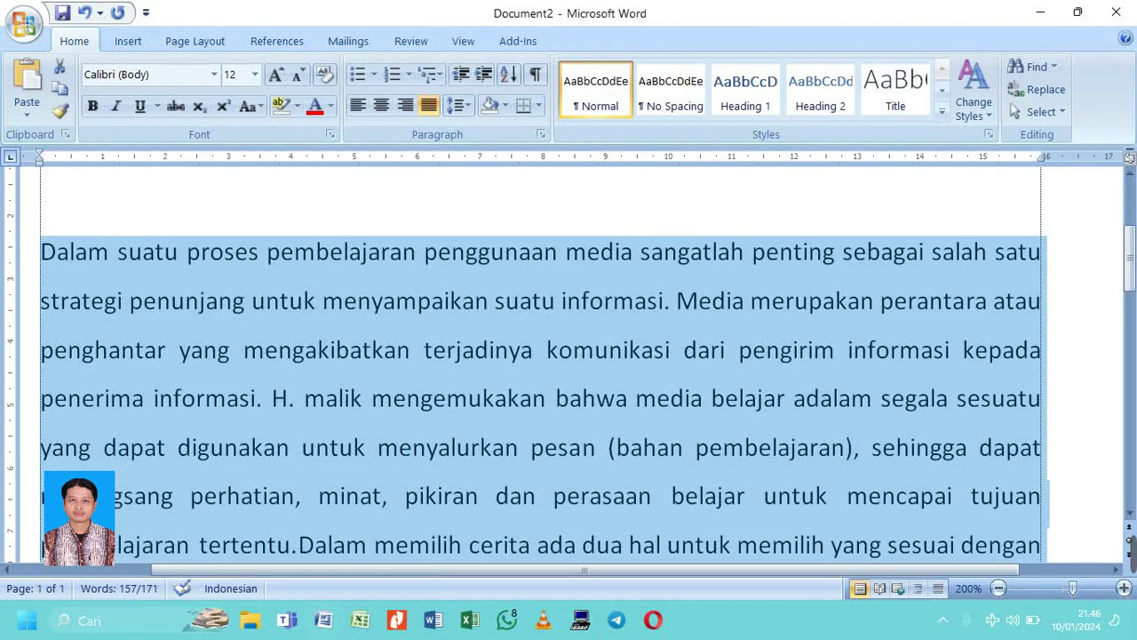
scroll(516, 216, up, 2)
scroll(515, 216, down, 8)
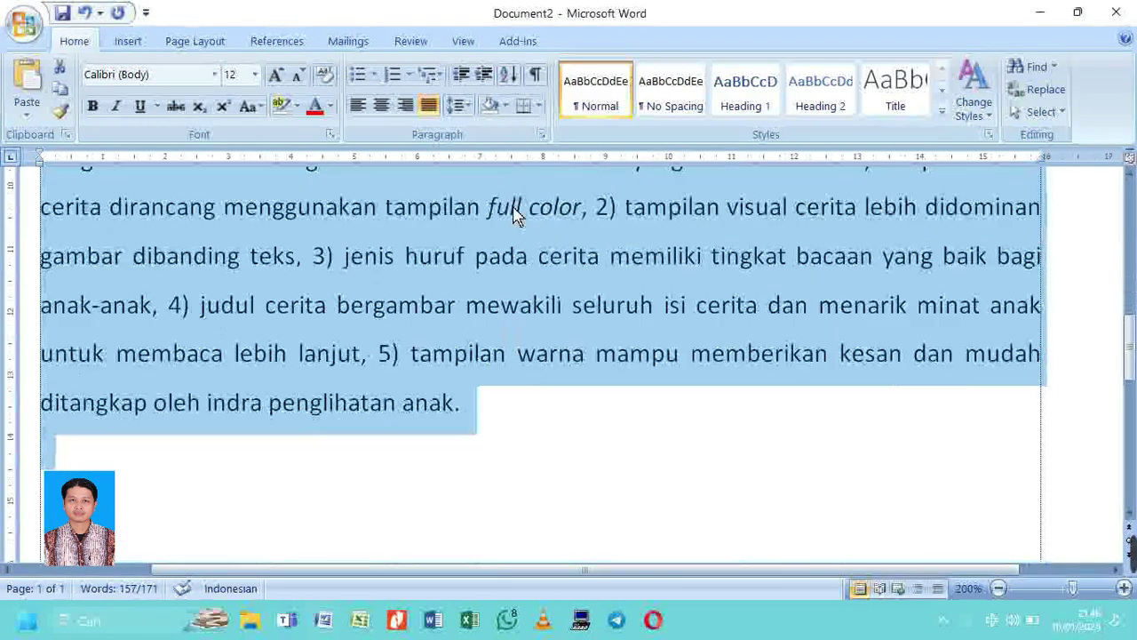
- Reduce the page zoom to 120%, examine the layout of the heading and body paragraphs, and deselect the text
click(1004, 593)
click(999, 588)
click(999, 588)
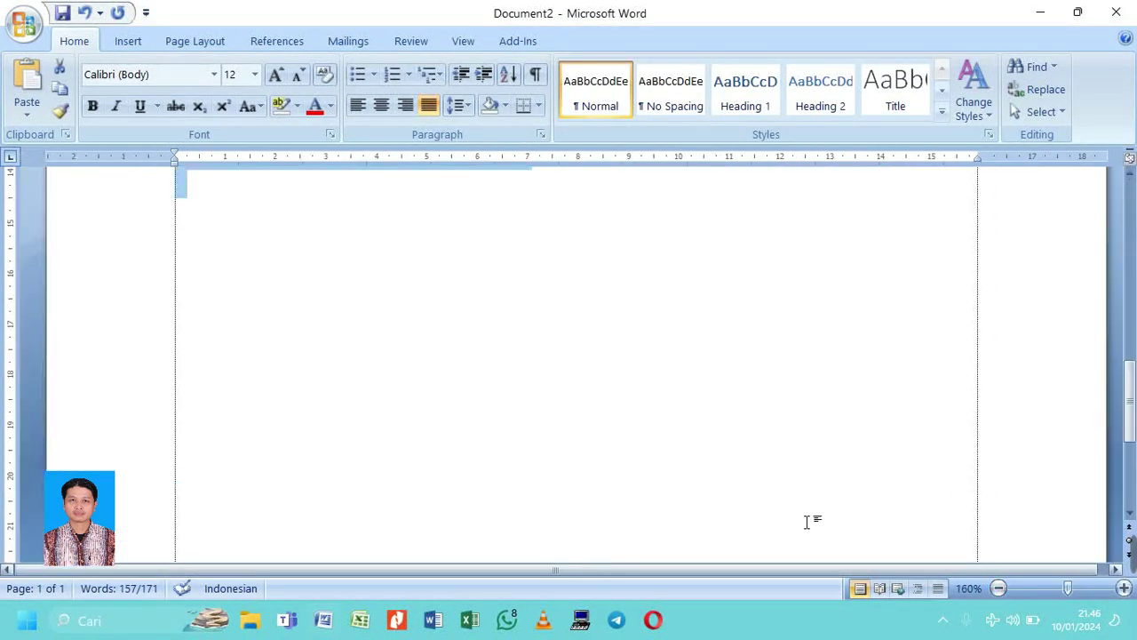
scroll(574, 380, up, 5)
scroll(604, 457, down, 2)
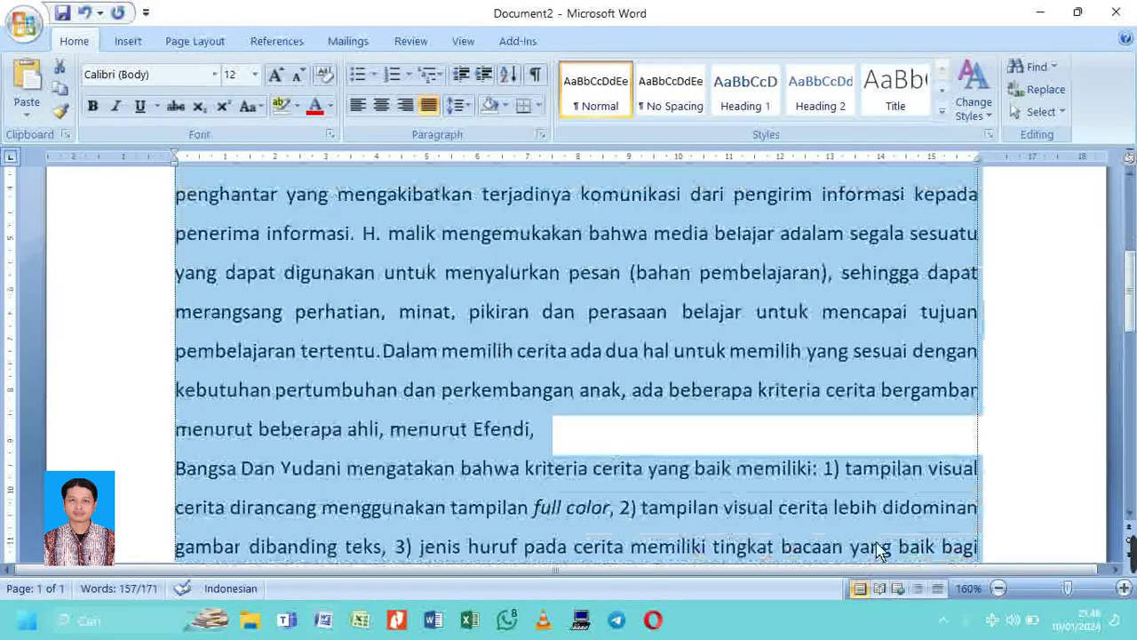
click(999, 588)
click(999, 588)
click(999, 588)
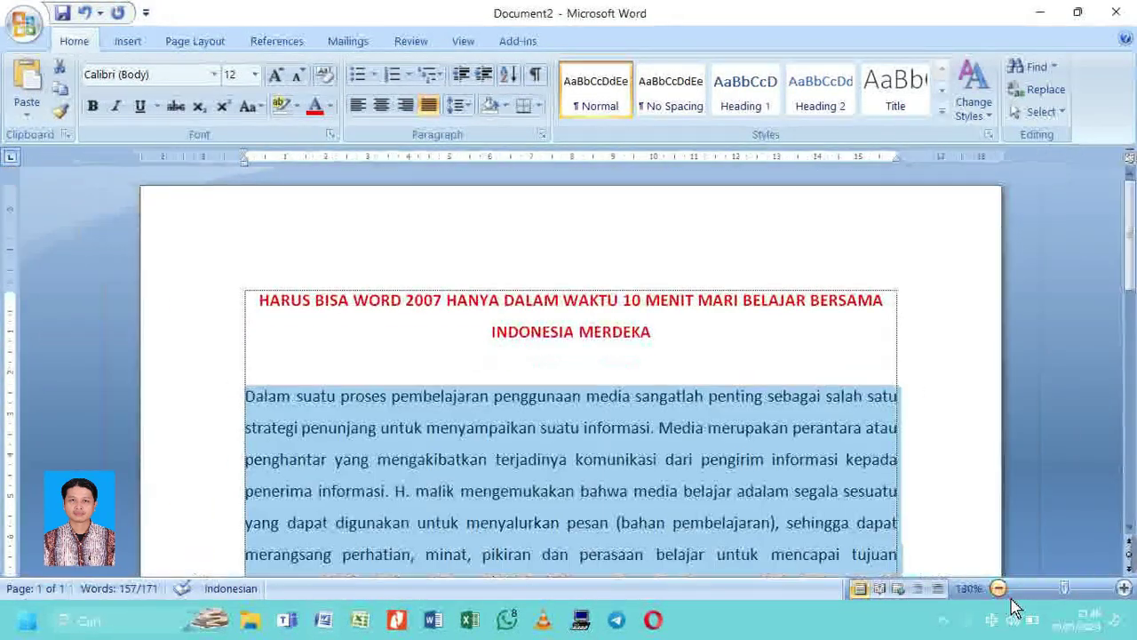
click(998, 588)
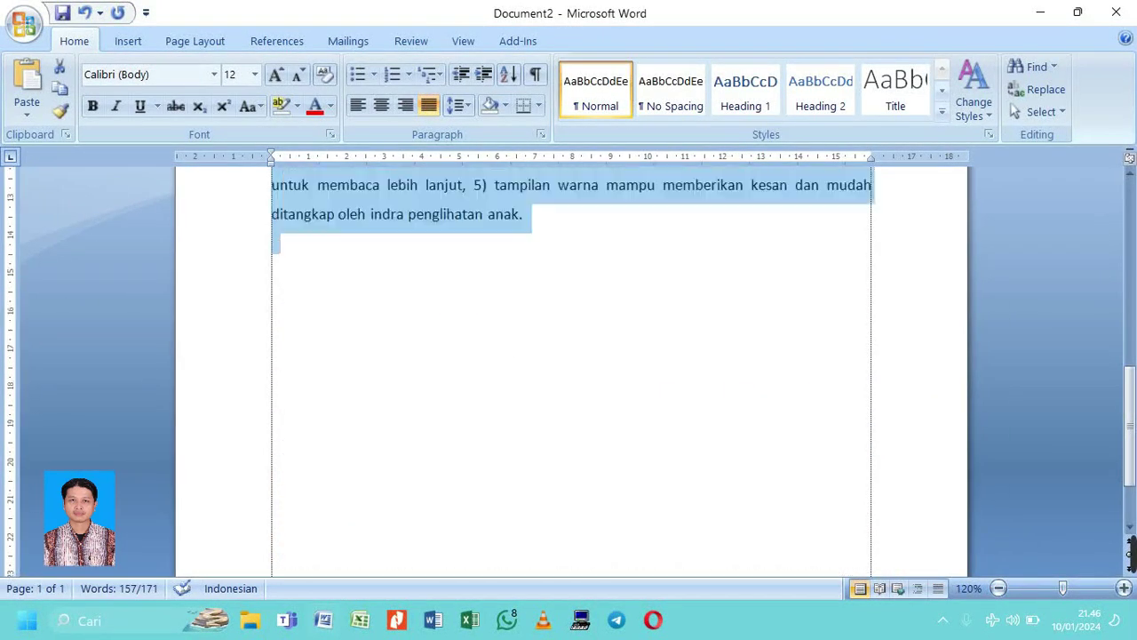
scroll(934, 489, up, 5)
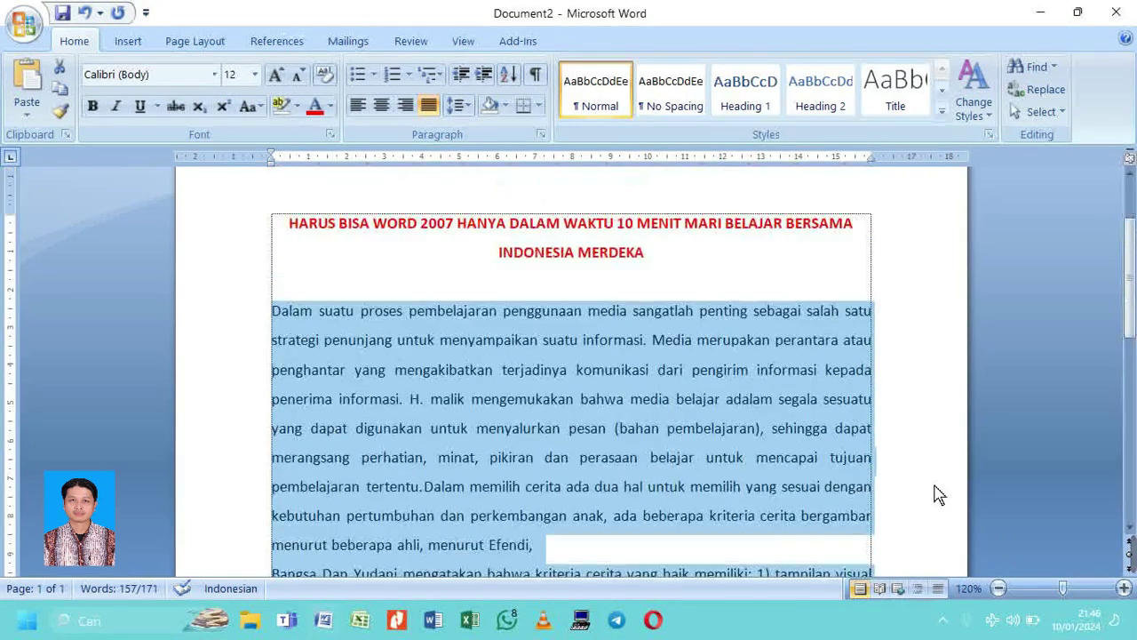
scroll(936, 492, down, 1)
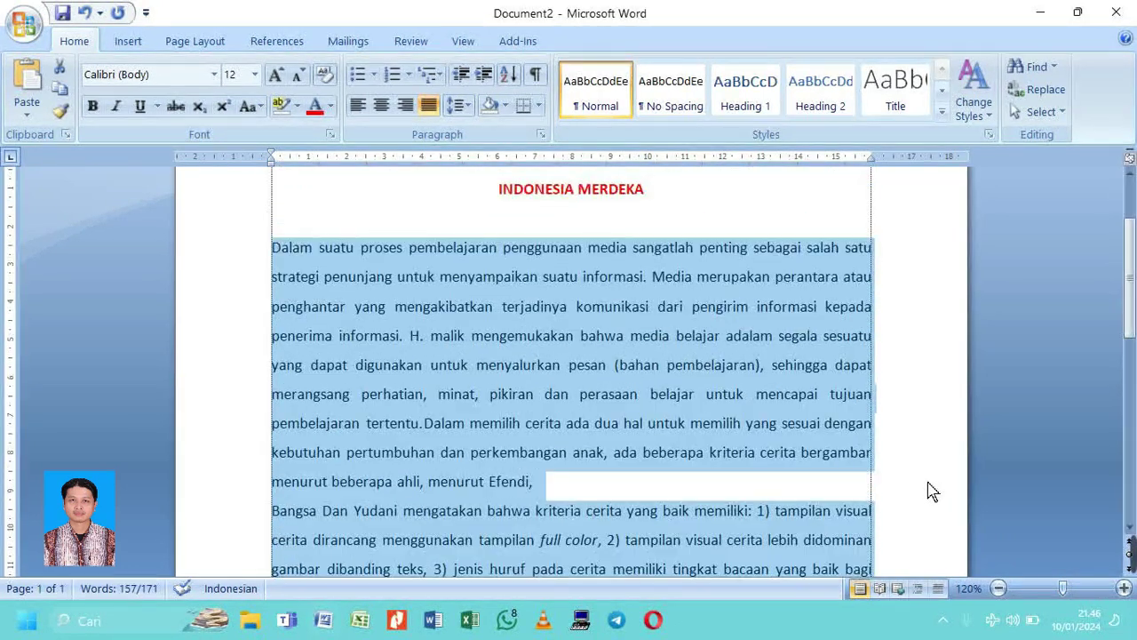
scroll(931, 491, up, 1)
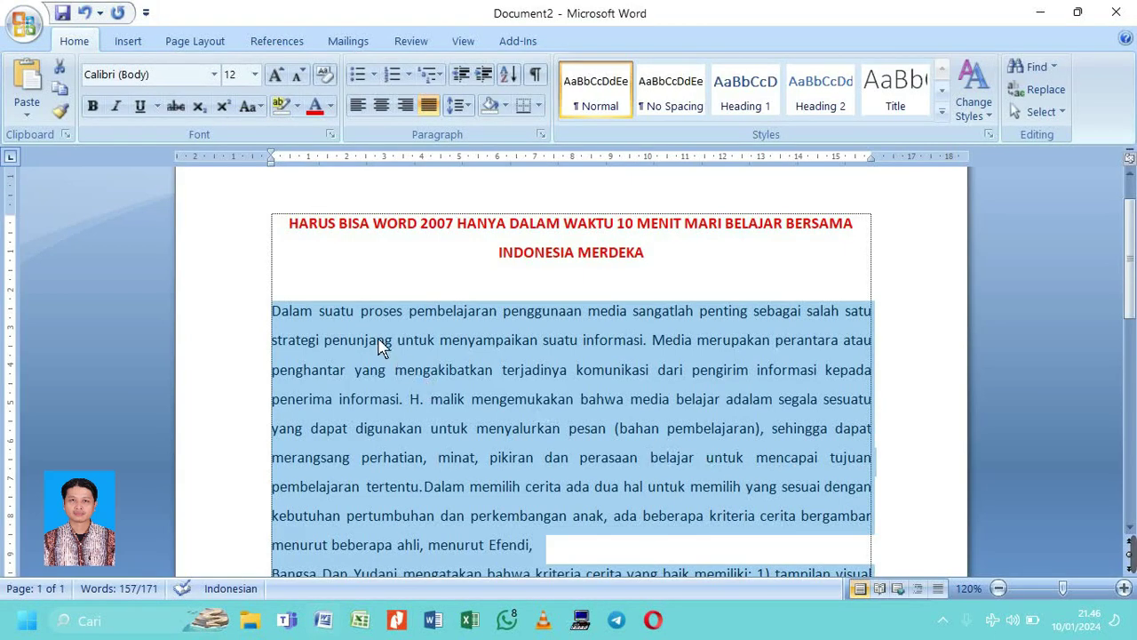
click(319, 311)
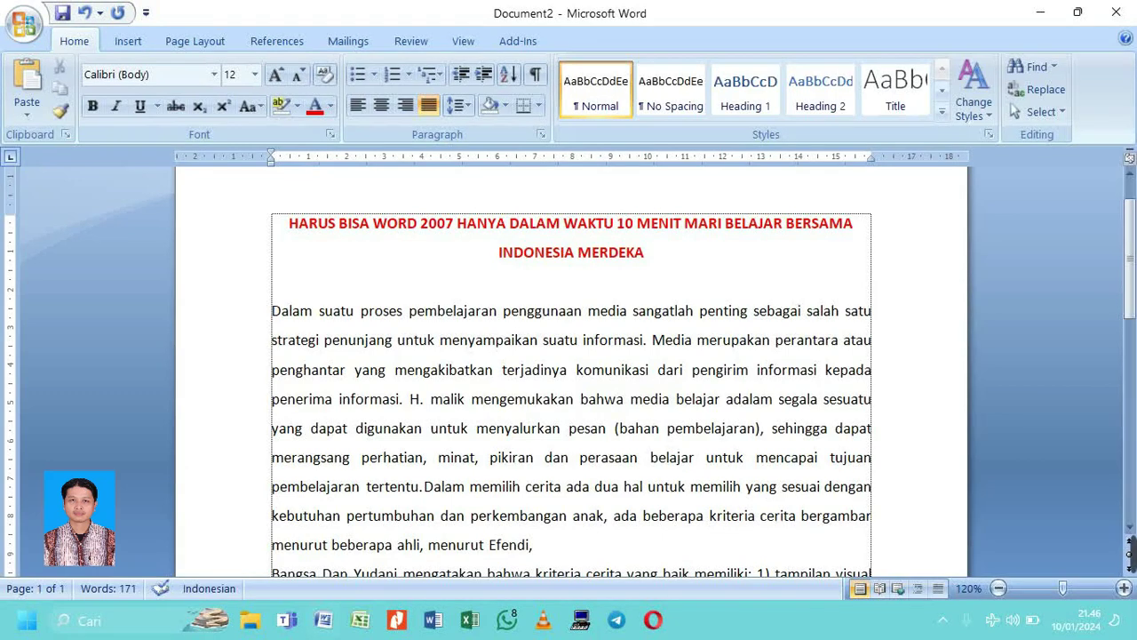
- Indent the first line of the paragraph beginning "Dalam suatu proses" by 1 cm, and hide and redisplay the ruler
key(Tab)
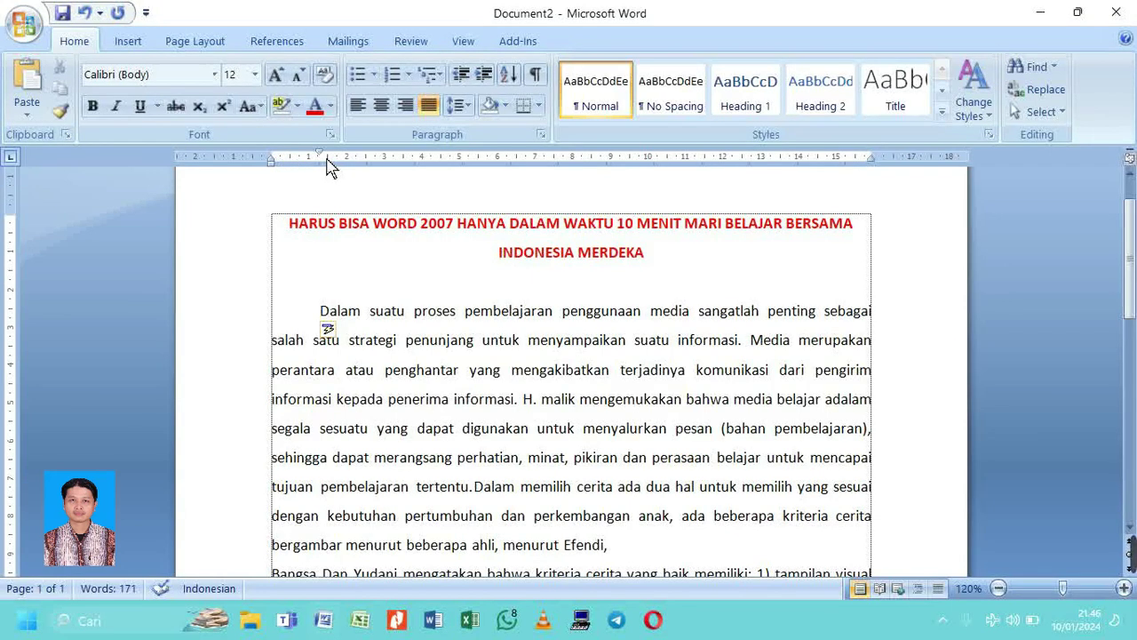
mouse_move(318, 154)
mouse_down()
mouse_move(327, 162)
mouse_move(278, 168)
mouse_move(323, 178)
mouse_up()
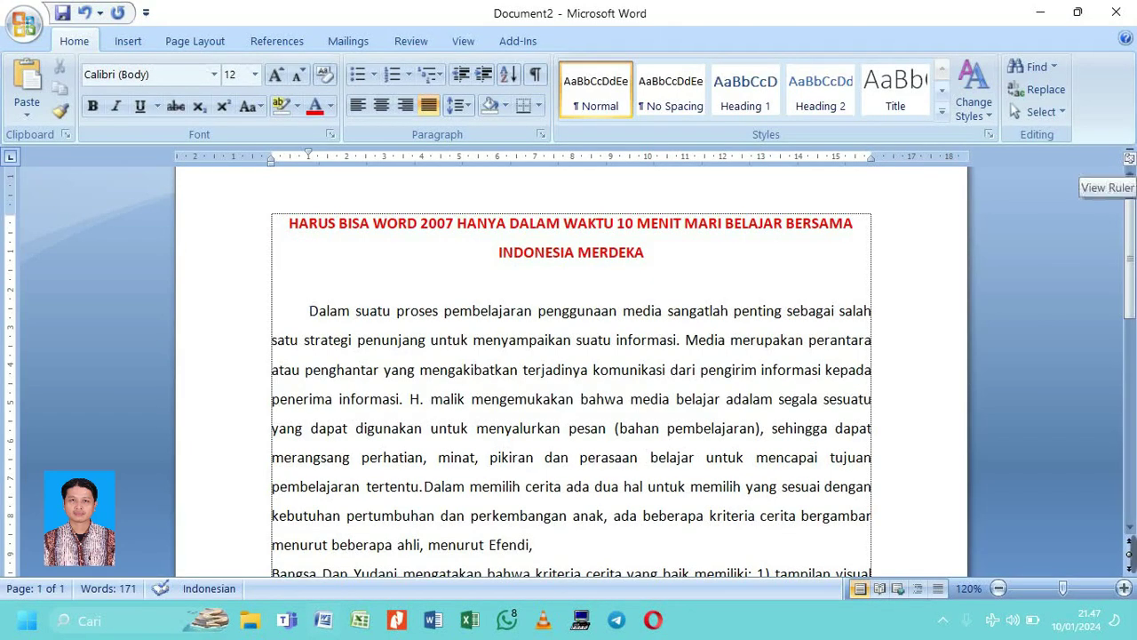
click(1129, 158)
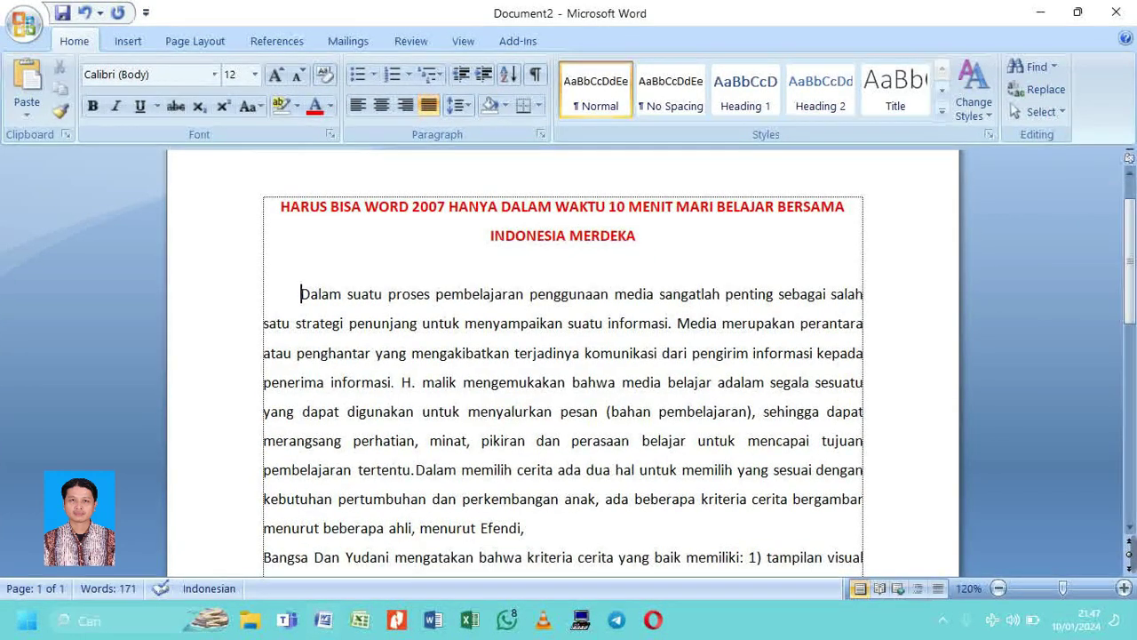
scroll(563, 363, up, 2)
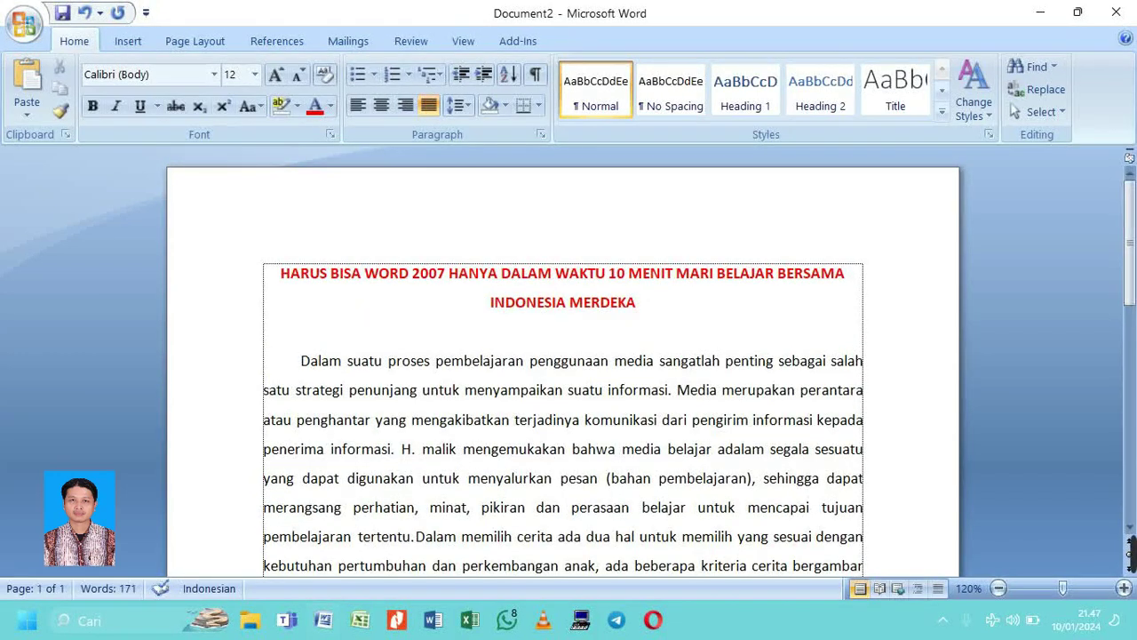
click(1130, 158)
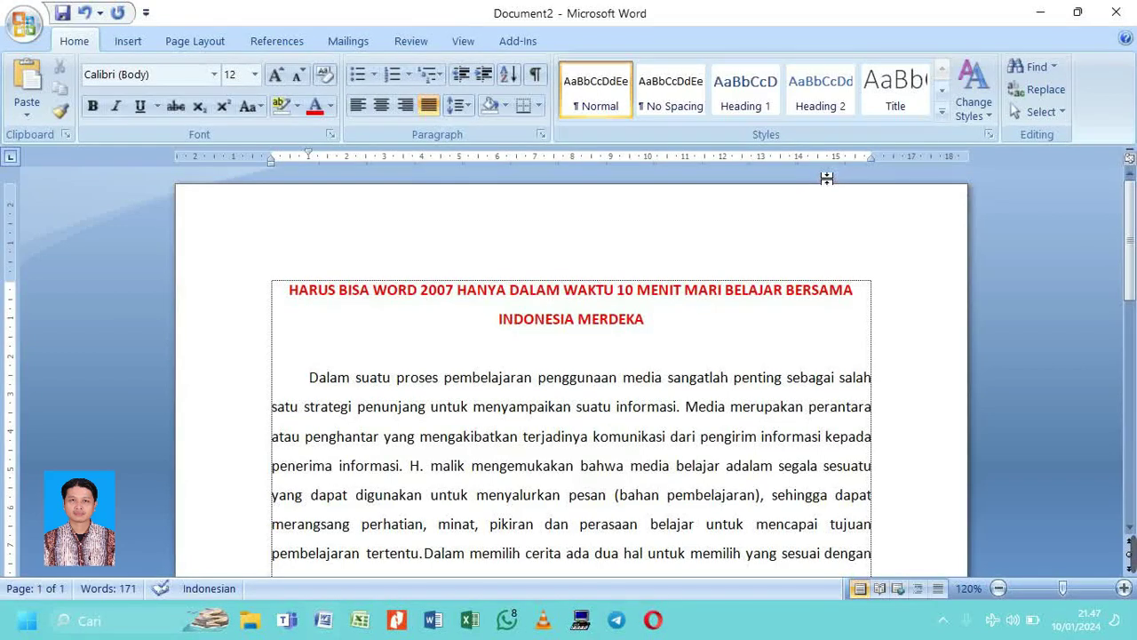
- Indent the first line of the second body paragraph, beginning "Bangsa Dan Yudani", to match the first paragraph's 1 cm indent
scroll(571, 371, down, 2)
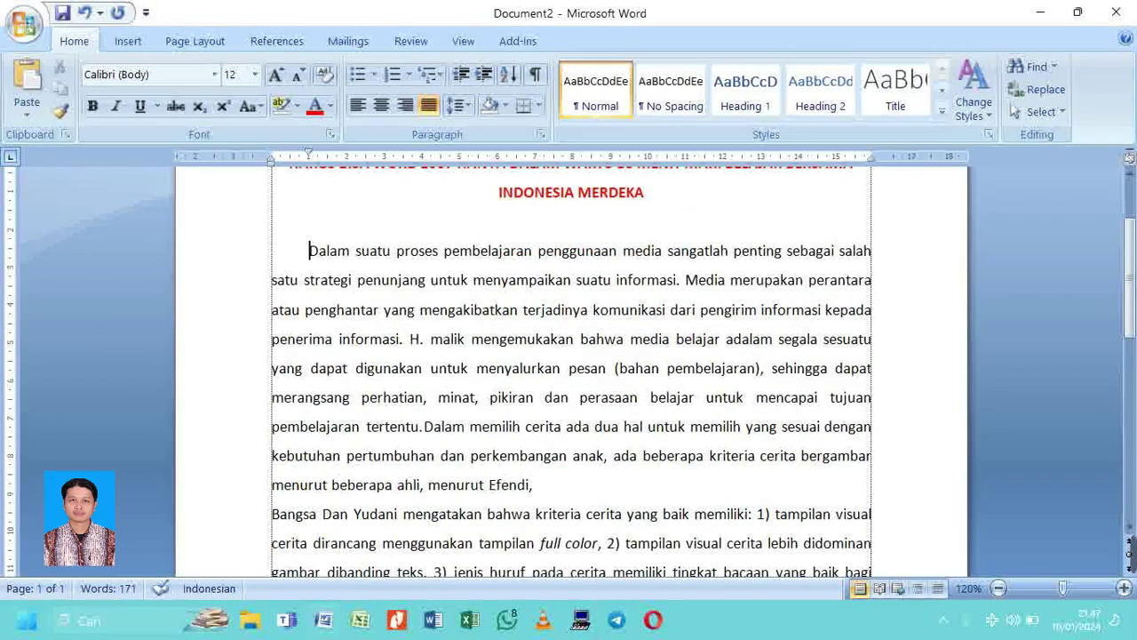
click(271, 513)
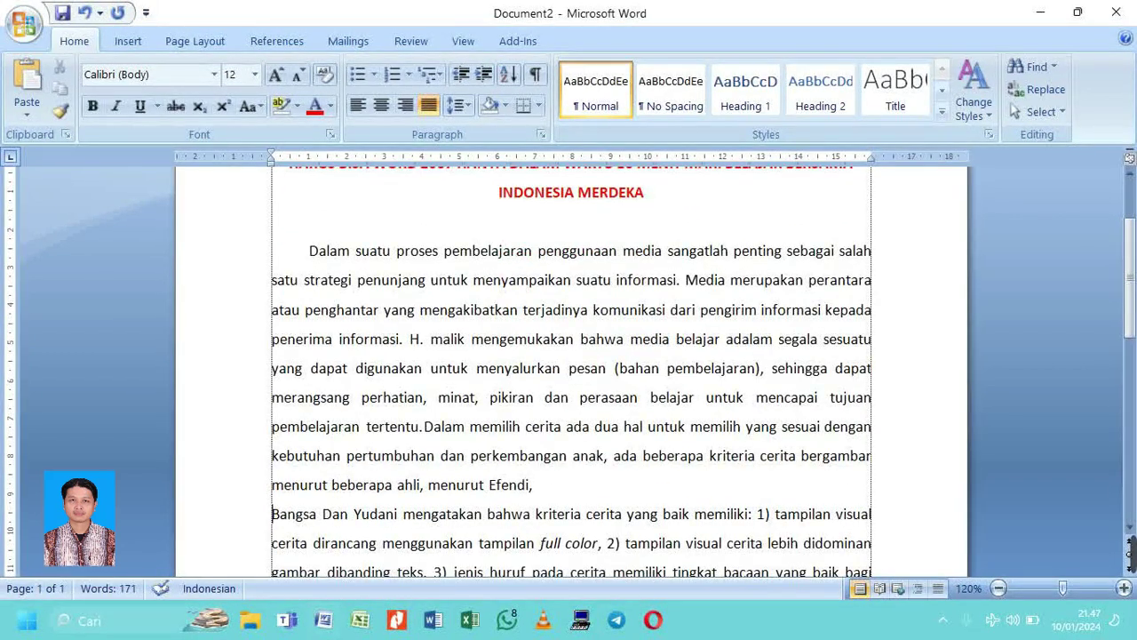
key(Tab)
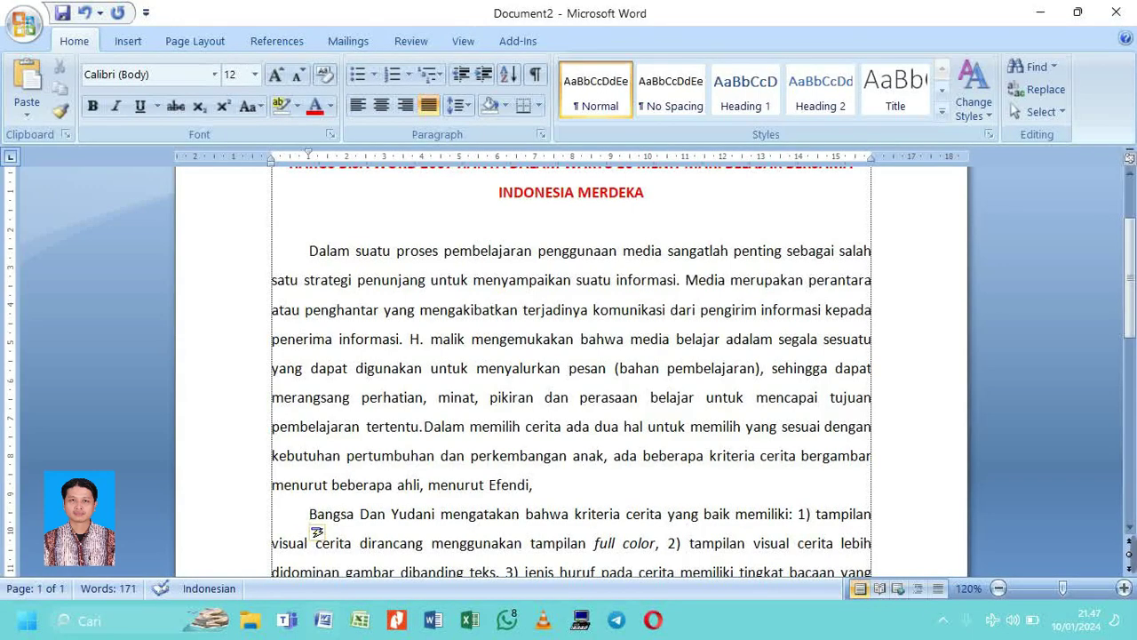
scroll(570, 371, down, 3)
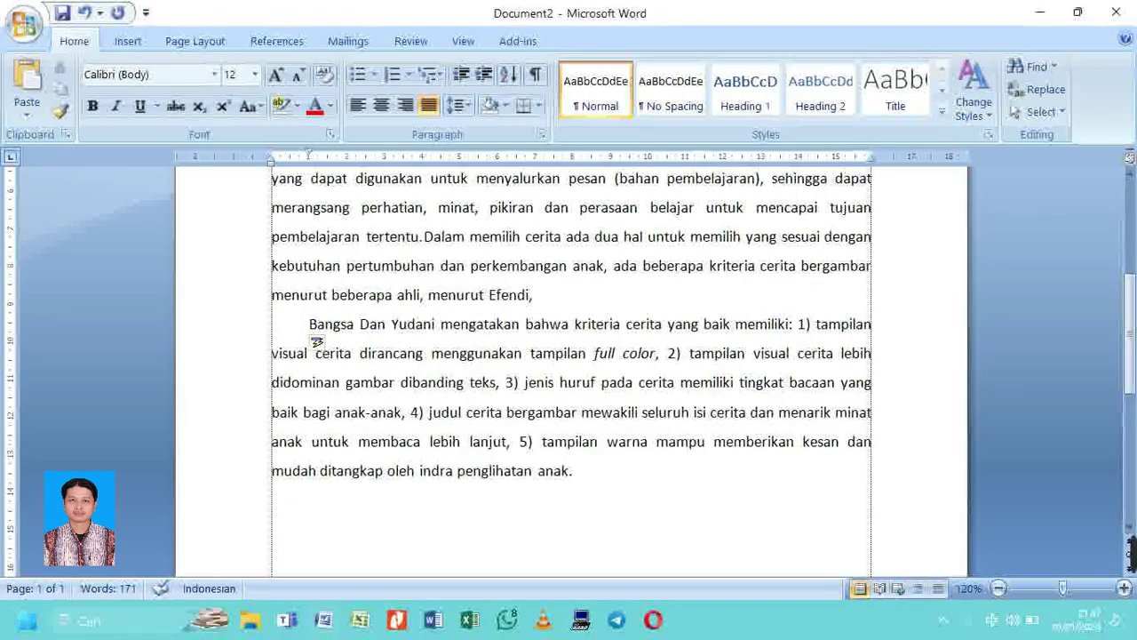
scroll(571, 372, up, 3)
scroll(571, 372, up, 3)
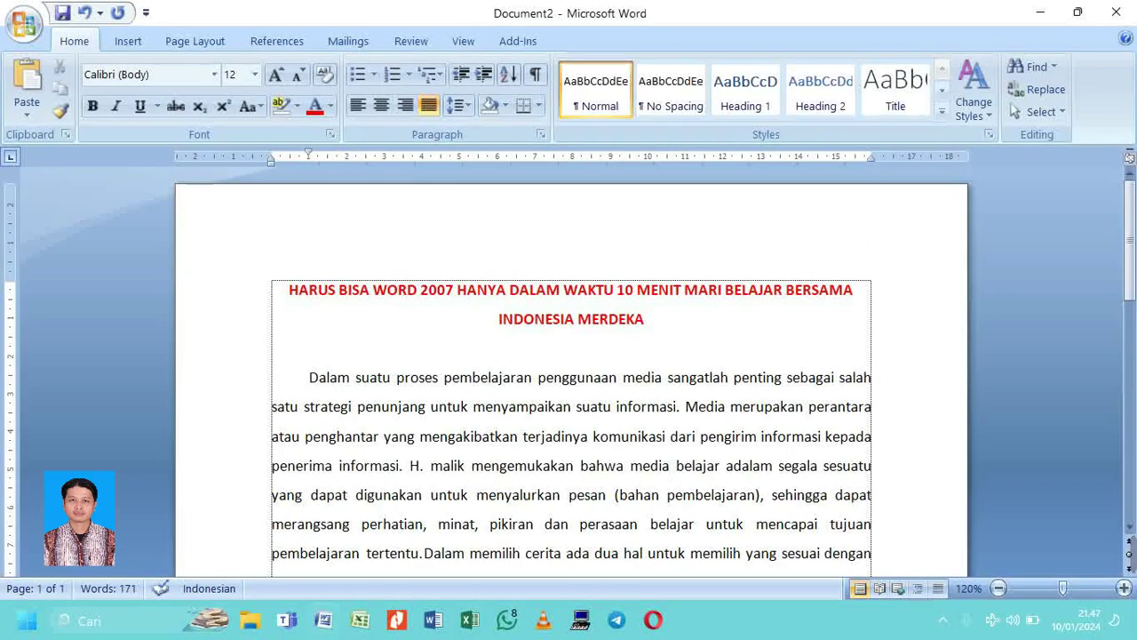
- Select all the text from the red heading to the end of the document and set its line spacing to single (1)
drag(289, 289, 815, 495)
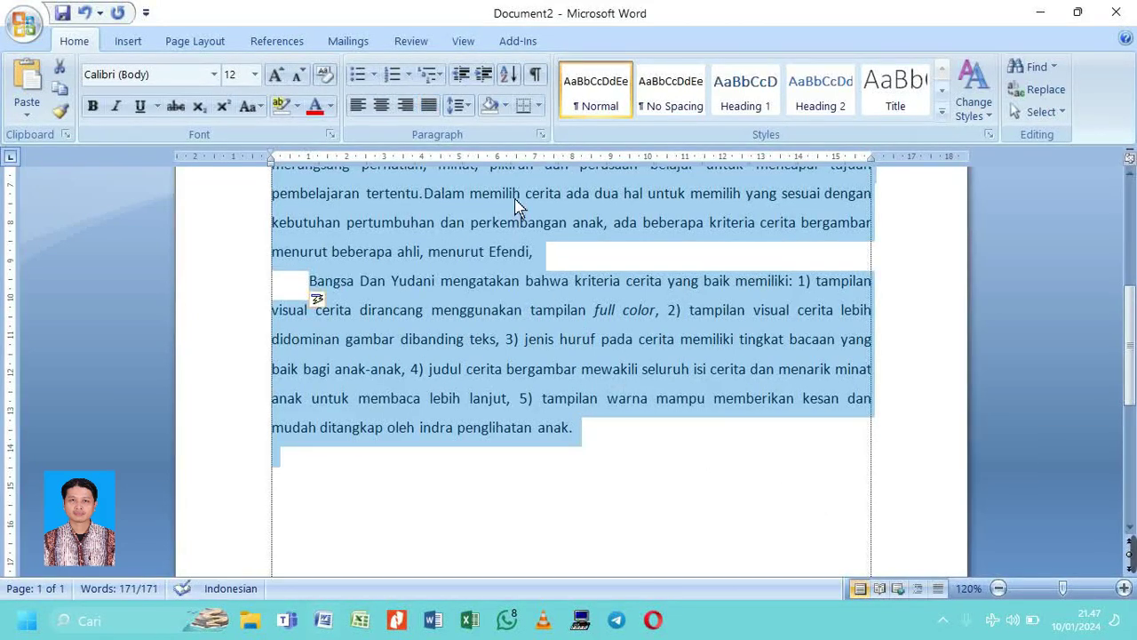
scroll(578, 430, up, 1)
scroll(578, 431, up, 3)
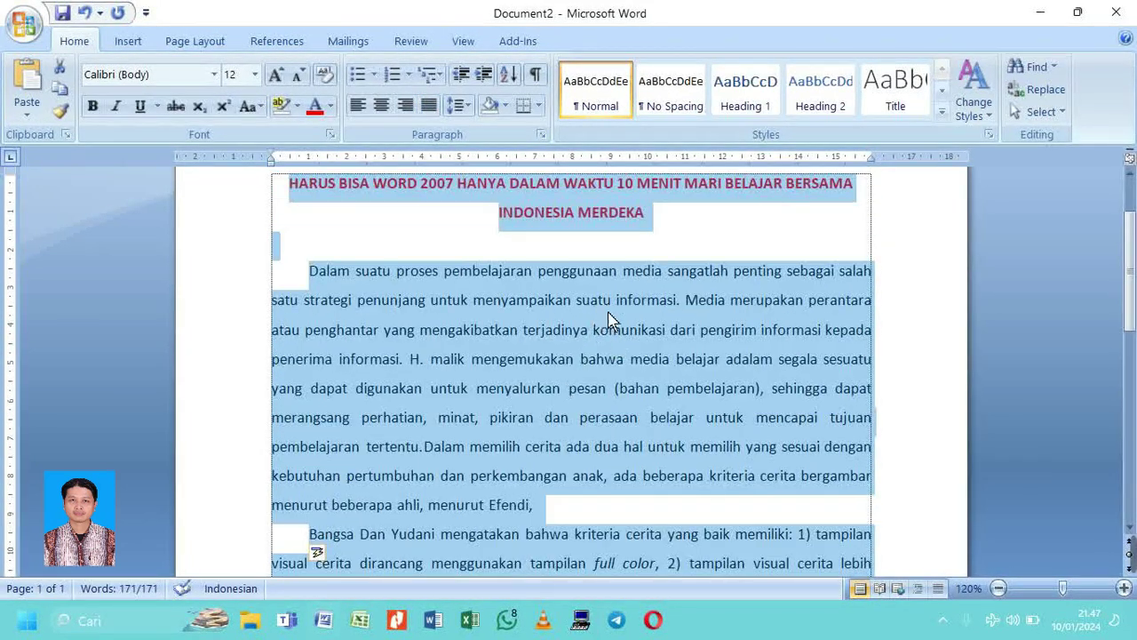
click(542, 135)
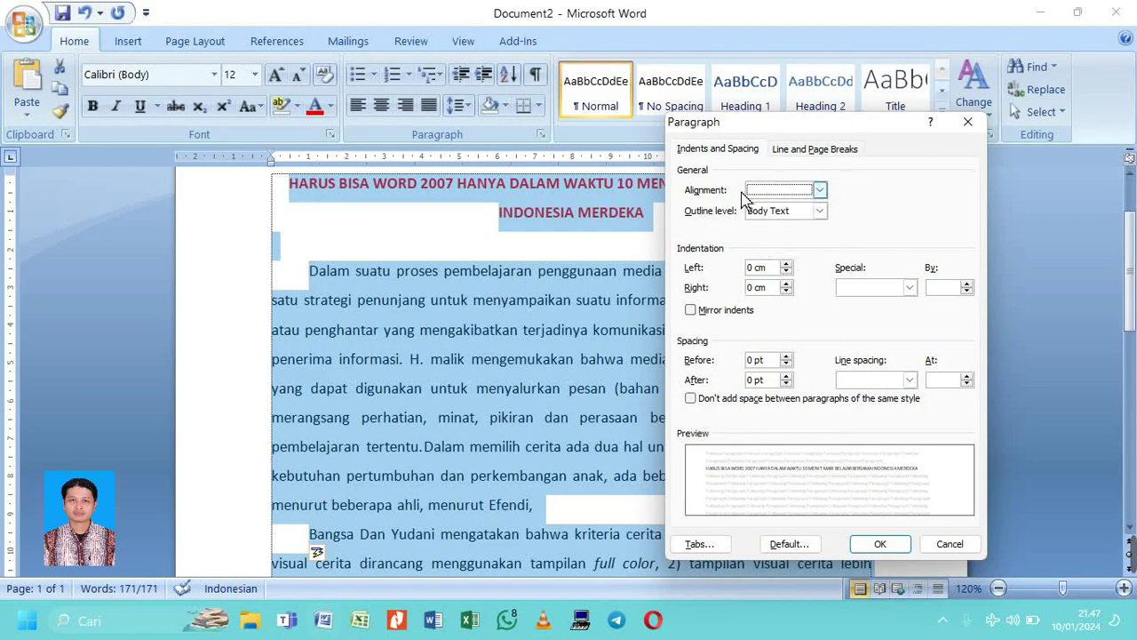
click(910, 380)
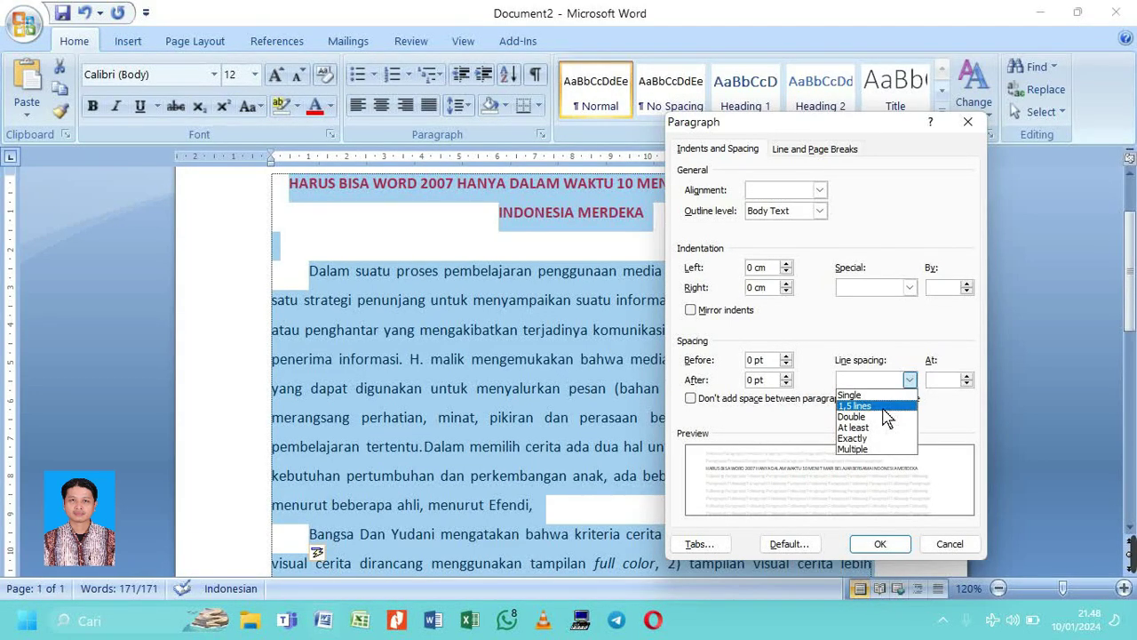
click(880, 397)
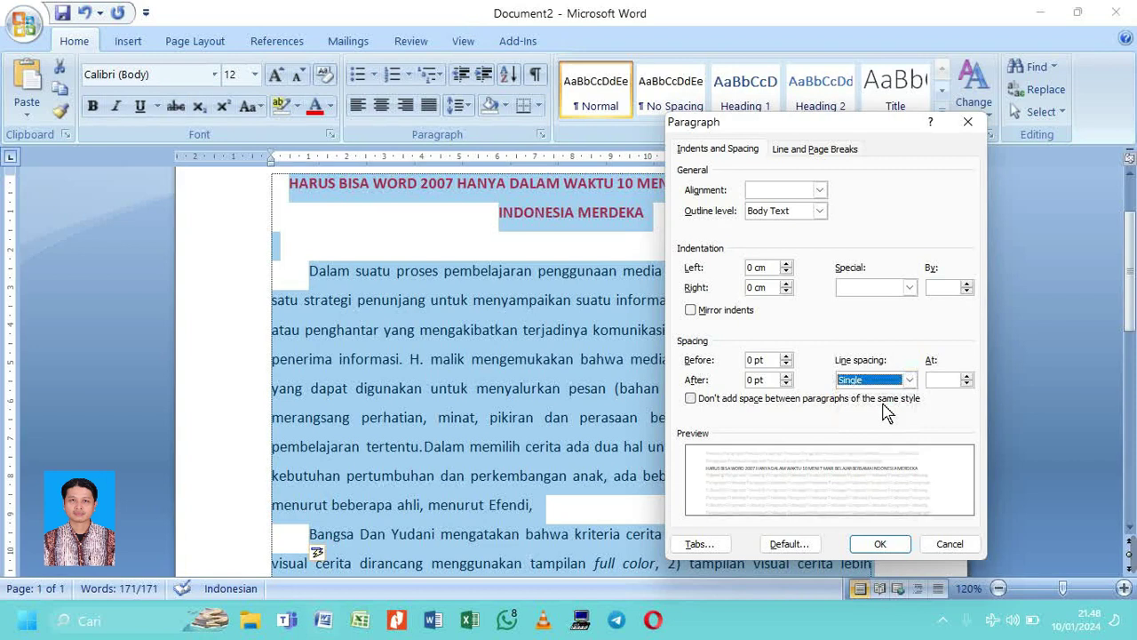
click(974, 382)
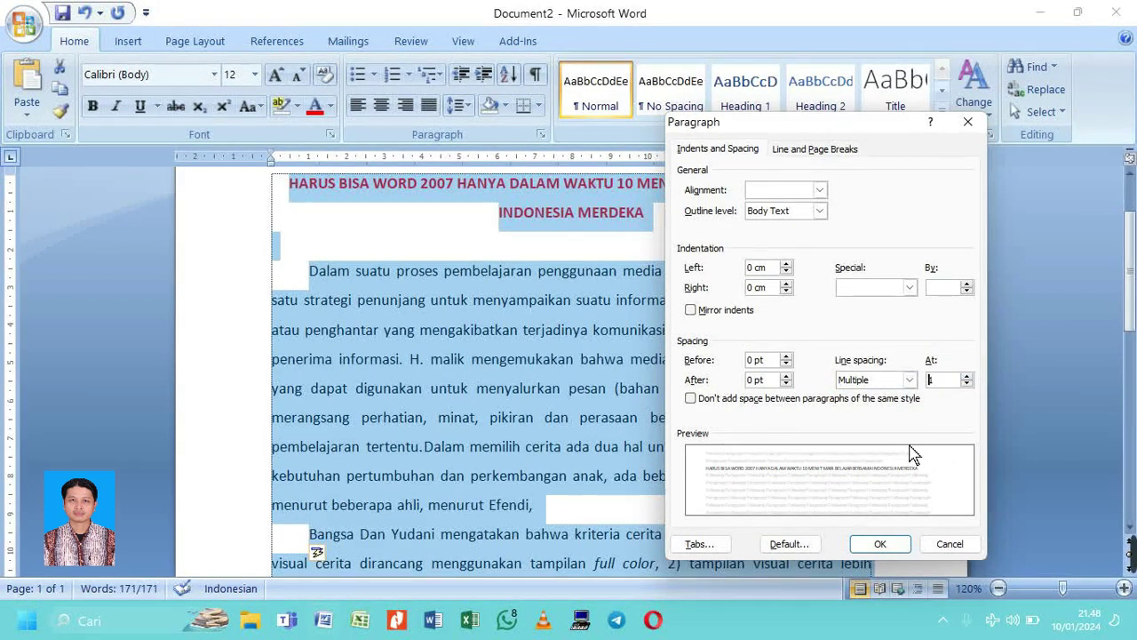
click(889, 544)
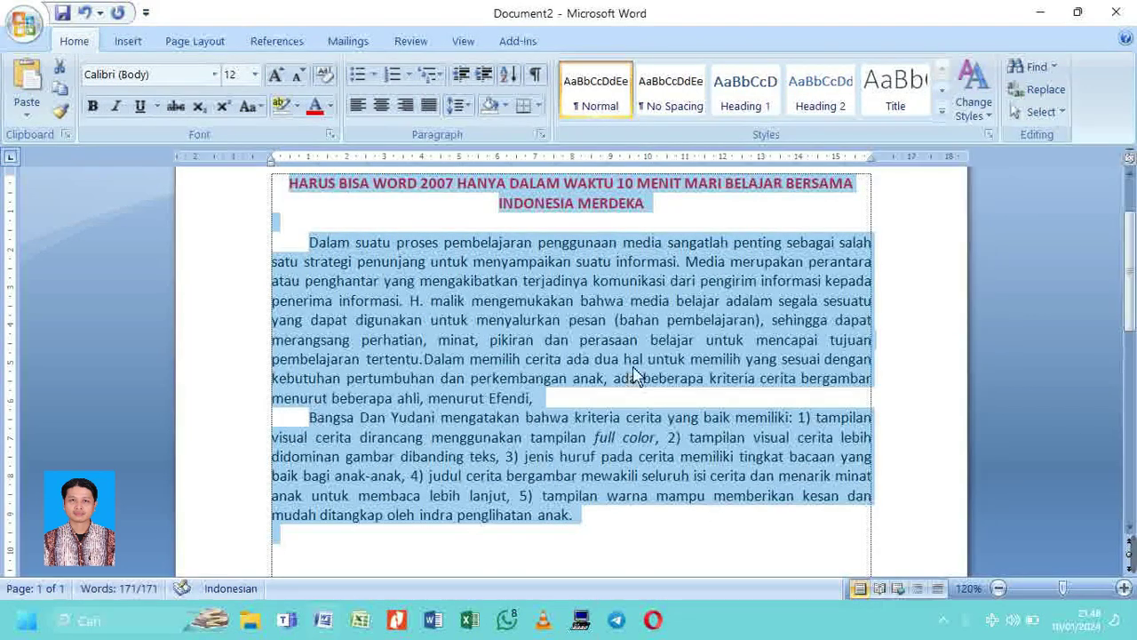
scroll(582, 300, up, 1)
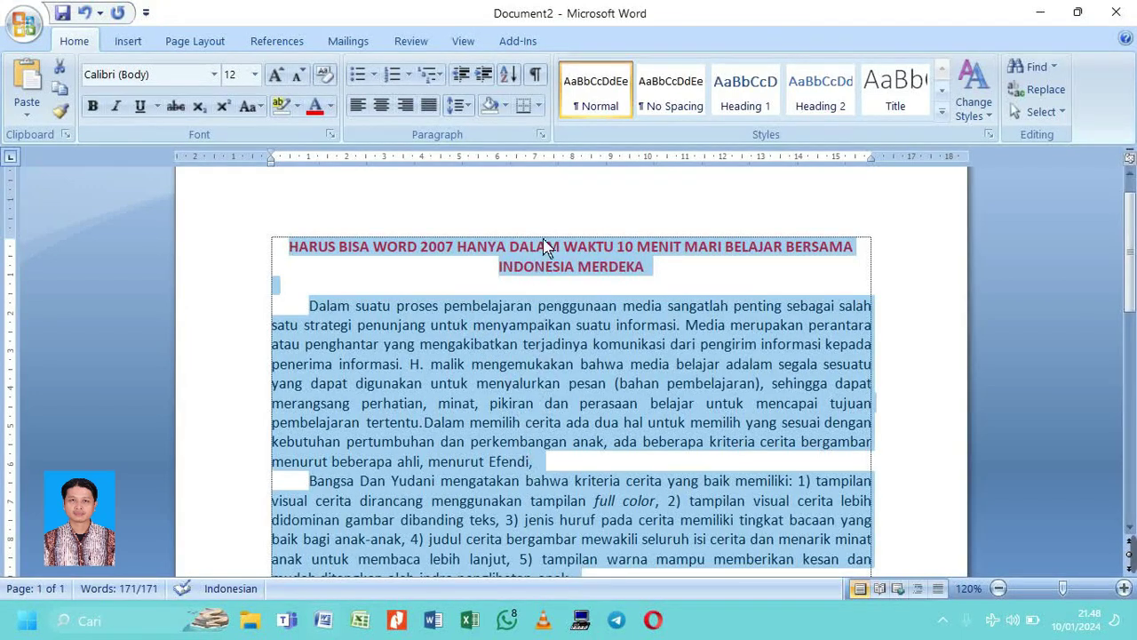
- Set the selected text's line spacing to Multiple at 2, deselect it and review the spacing through the whole document
click(540, 134)
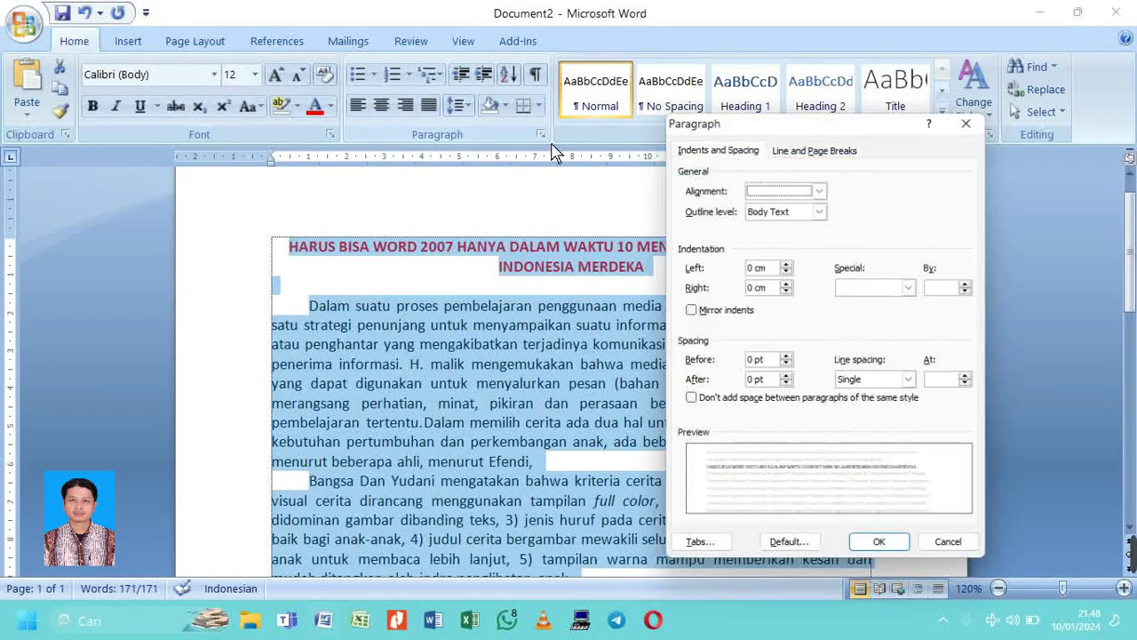
click(910, 381)
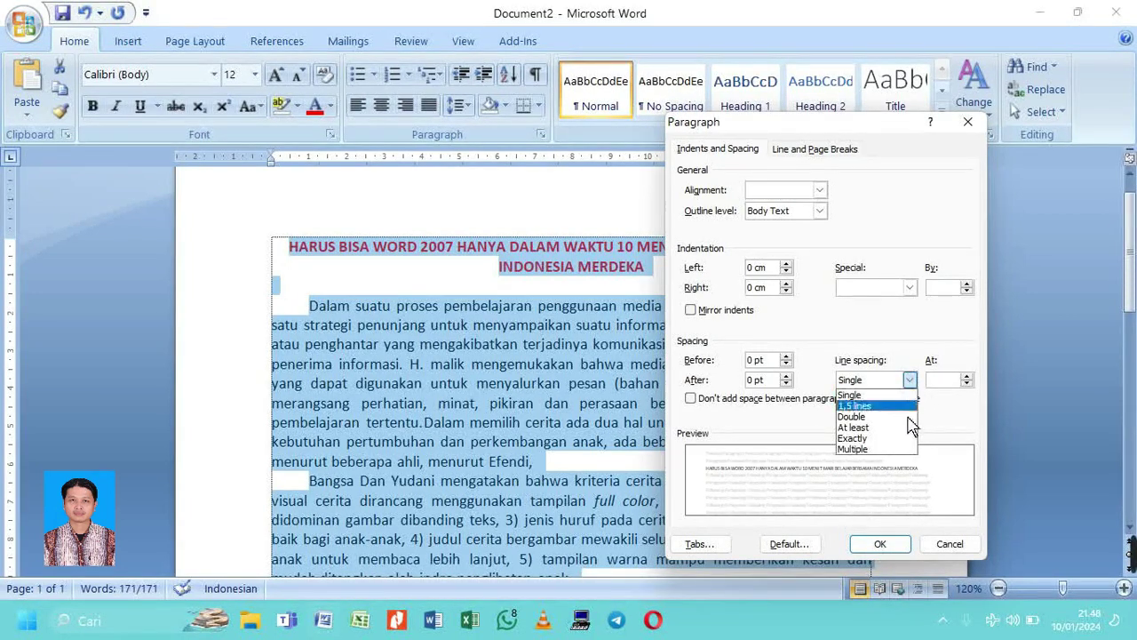
click(977, 384)
click(978, 384)
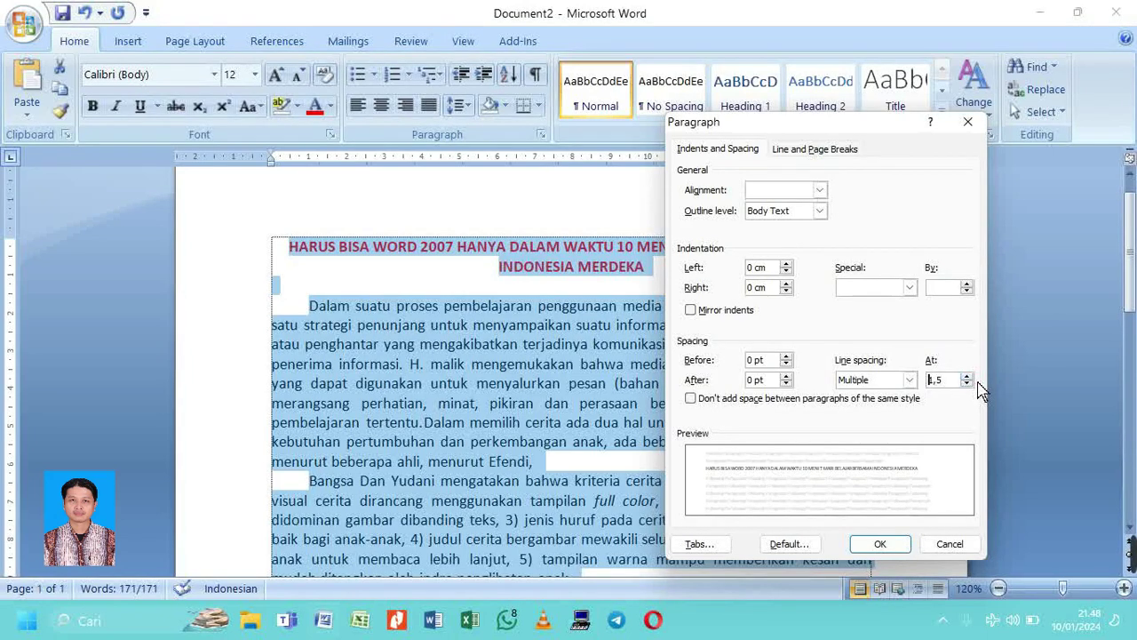
click(968, 376)
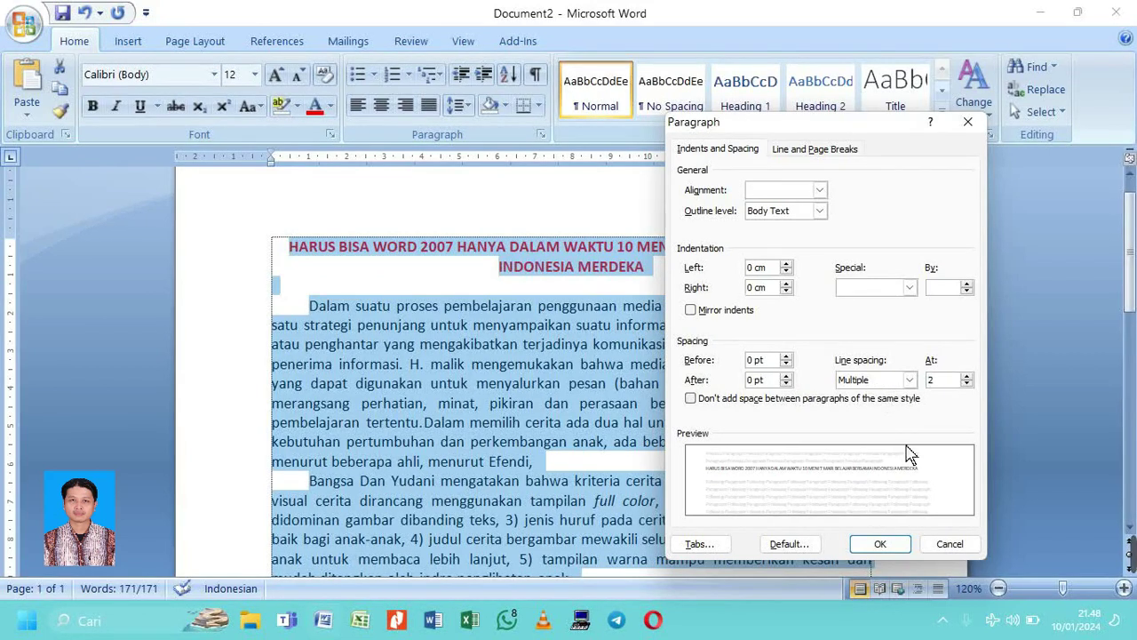
click(879, 544)
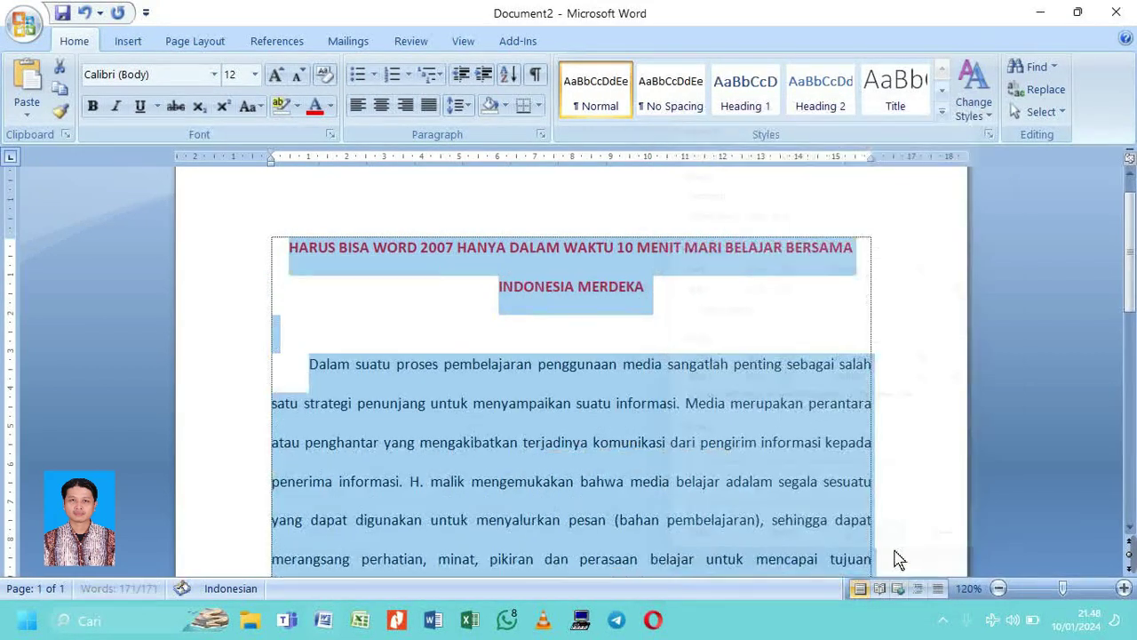
click(764, 328)
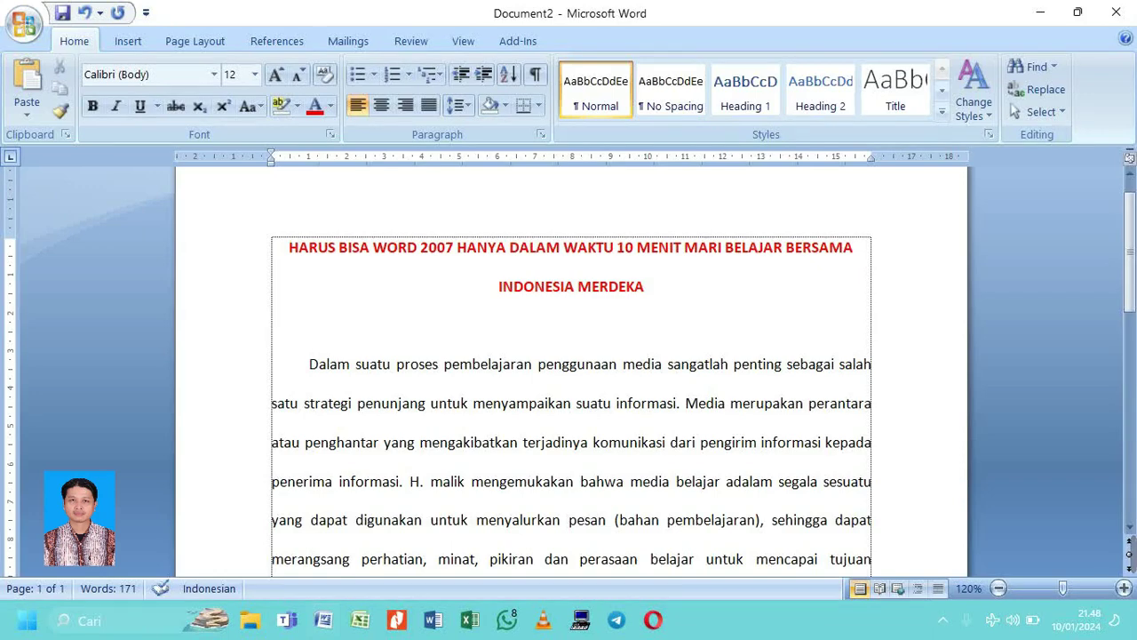
scroll(571, 373, down, 10)
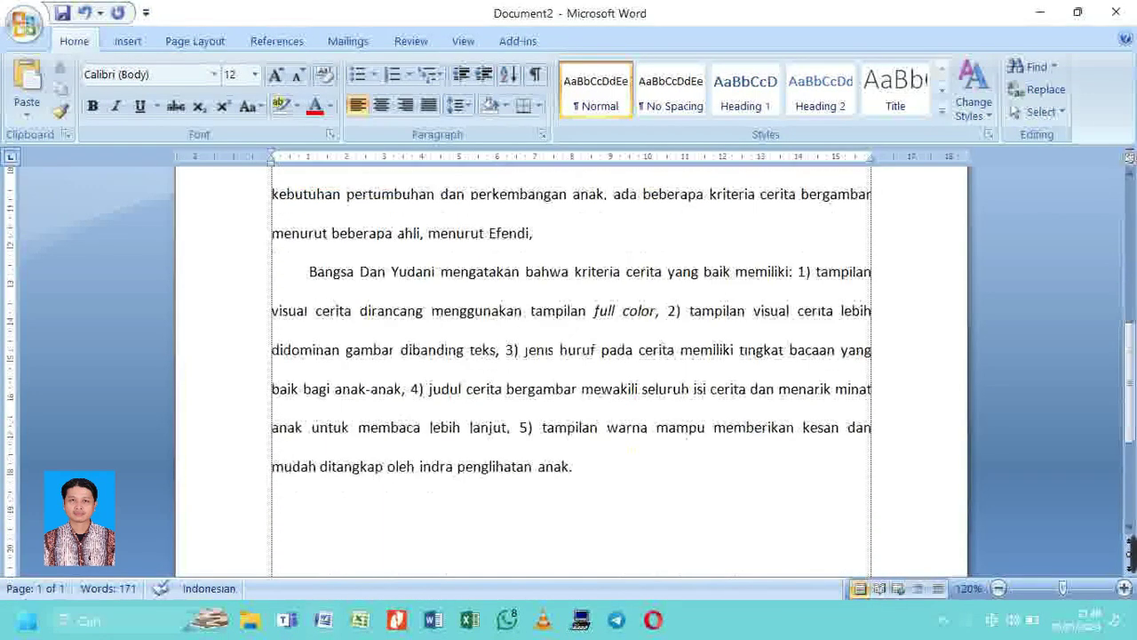
scroll(572, 374, up, 3)
scroll(571, 374, up, 6)
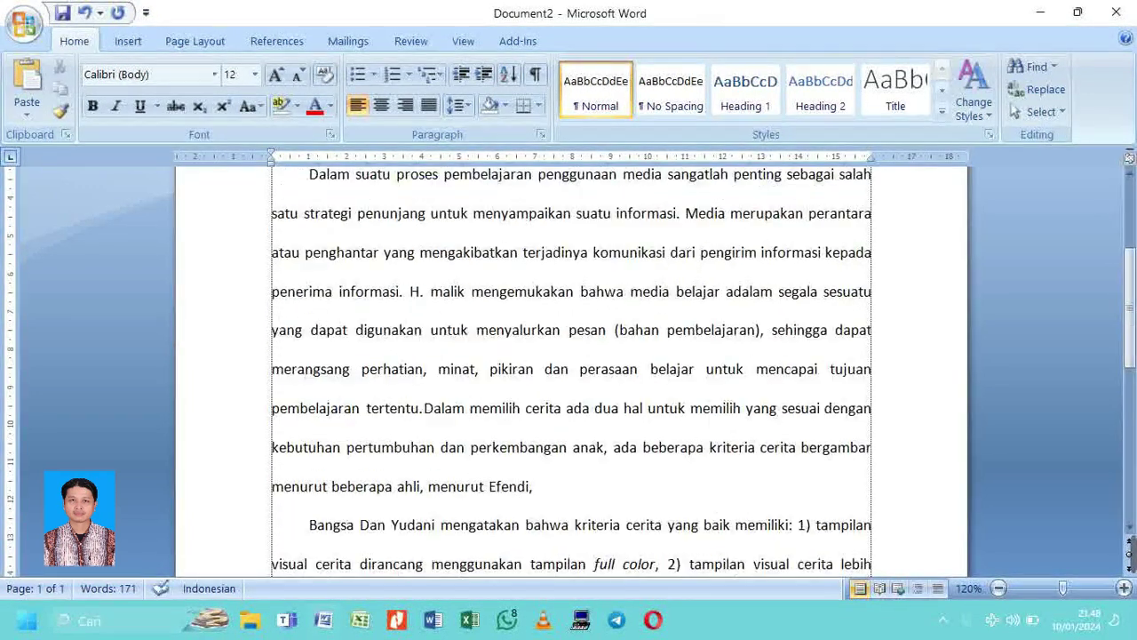
scroll(571, 373, up, 3)
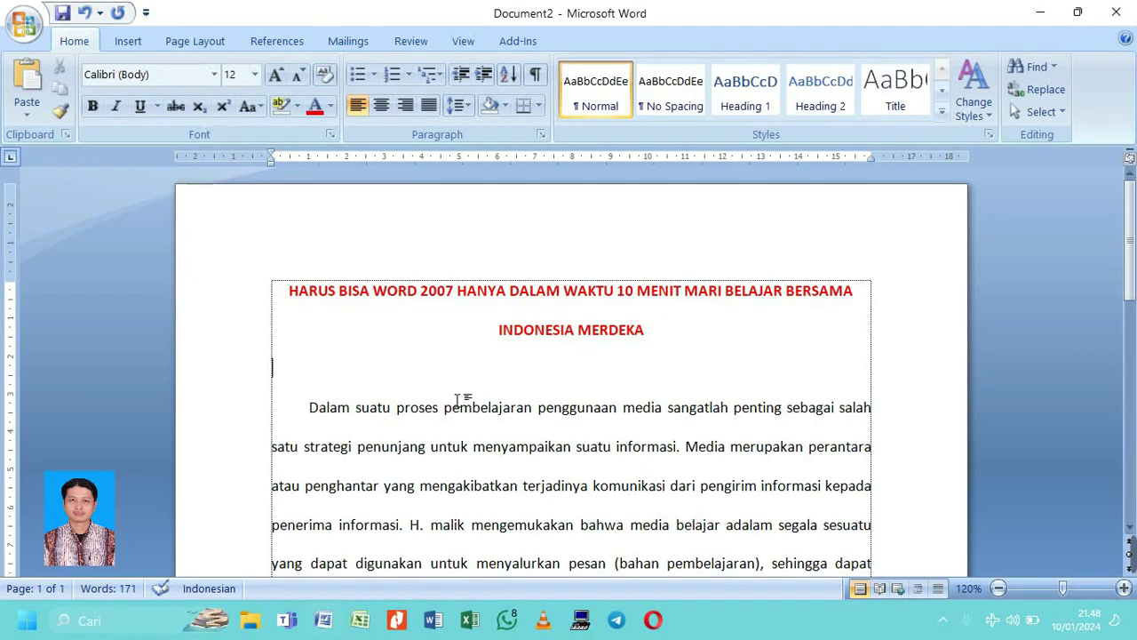
- Copy the phrase "Dalam suatu proses pembelajaran penggunaan" from the first paragraph and paste it on the blank line below the heading
drag(310, 407, 562, 409)
right_click(552, 427)
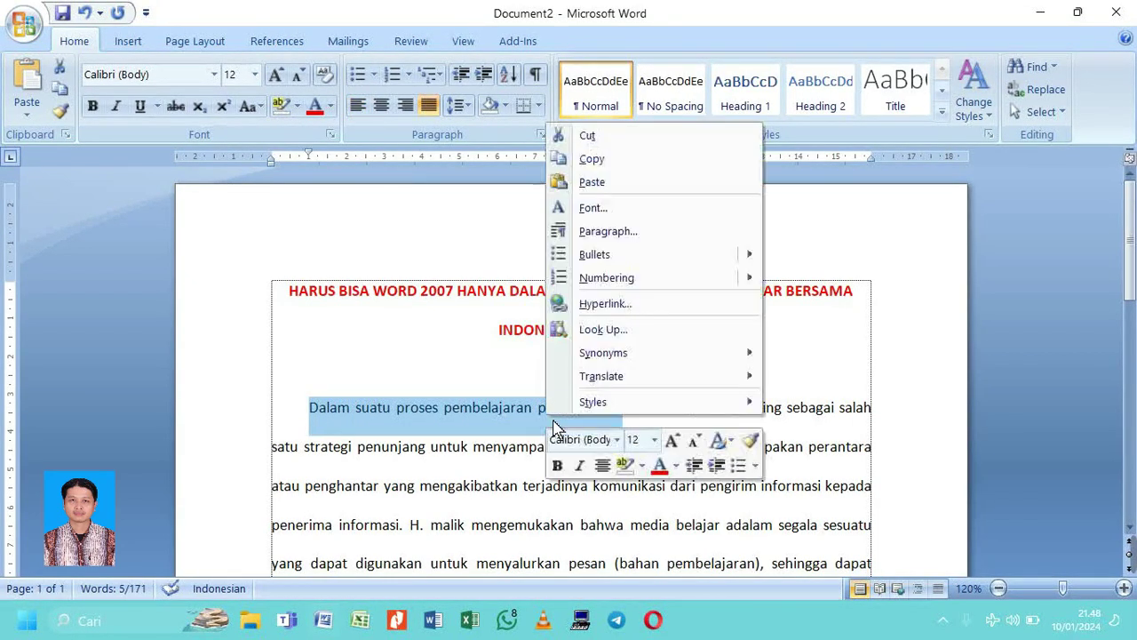
click(608, 164)
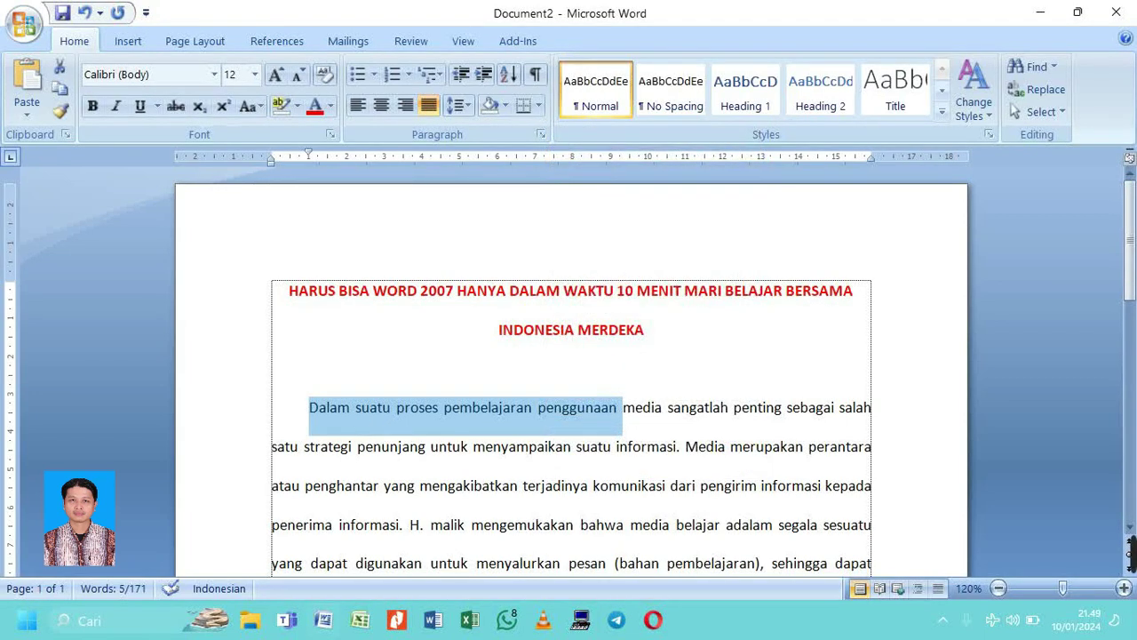
click(318, 382)
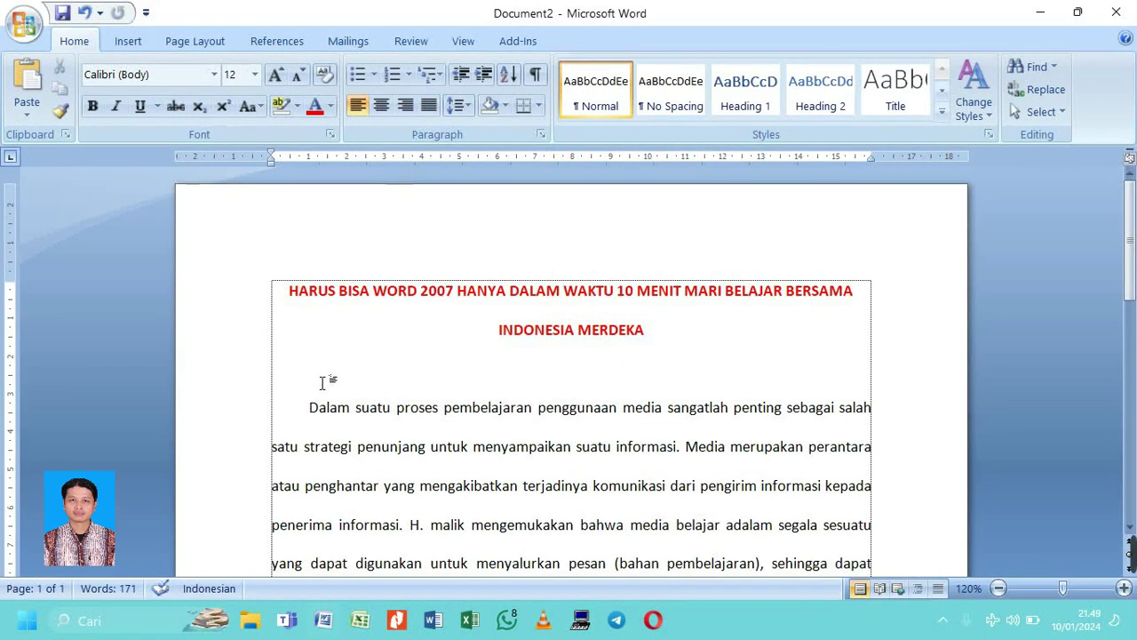
right_click(320, 383)
click(391, 144)
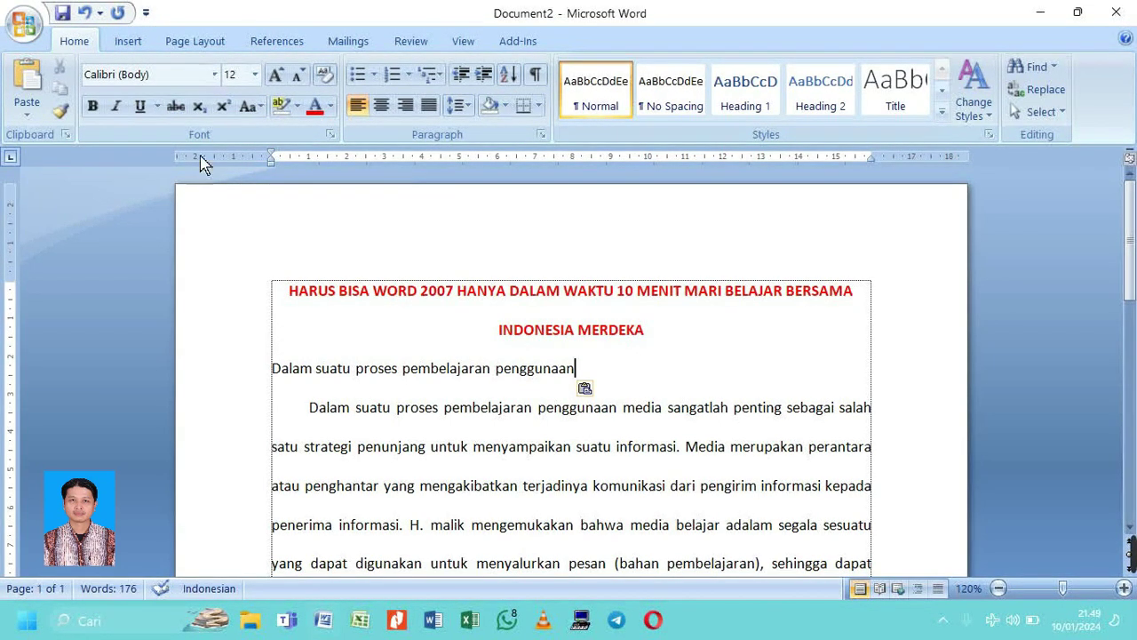
- Undo the pasted phrase below the heading, redo it, and undo it again
click(93, 20)
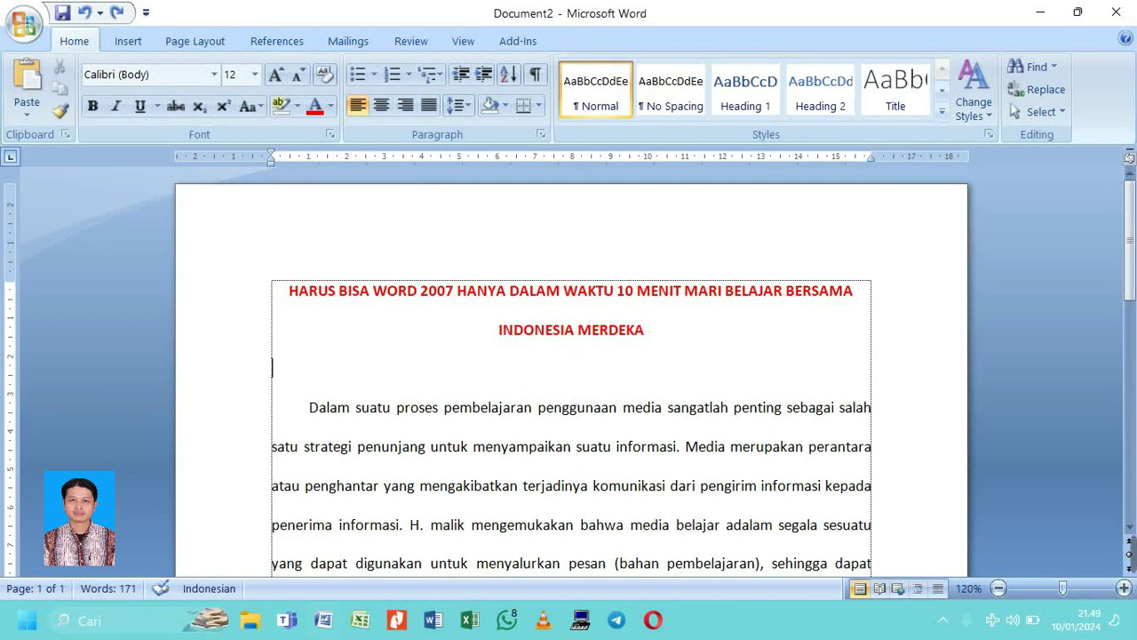
click(130, 16)
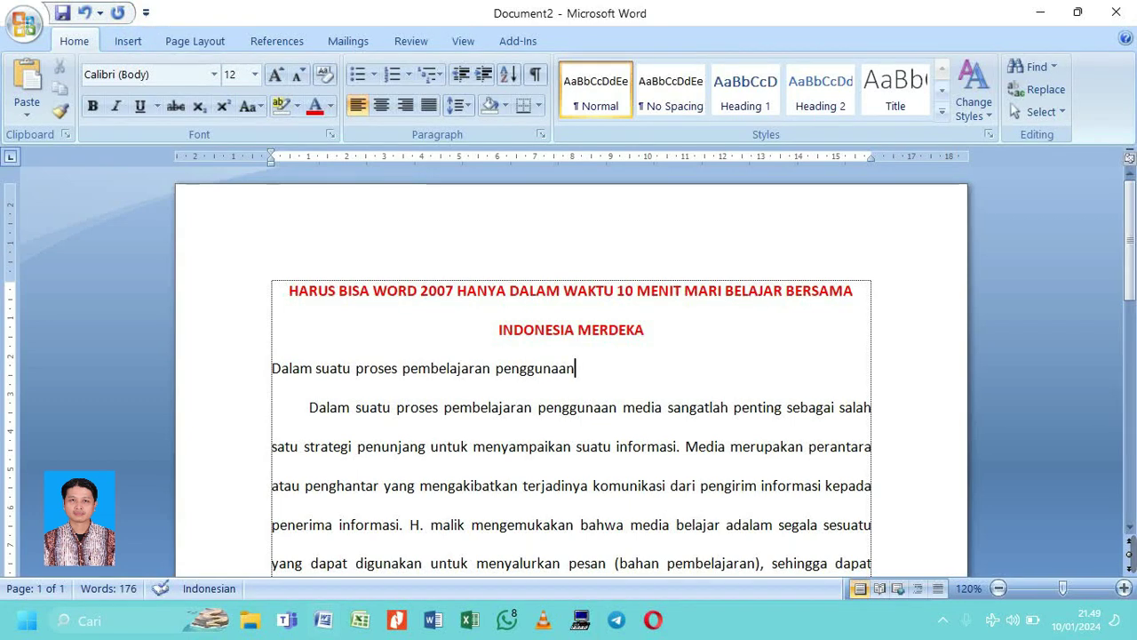
click(85, 13)
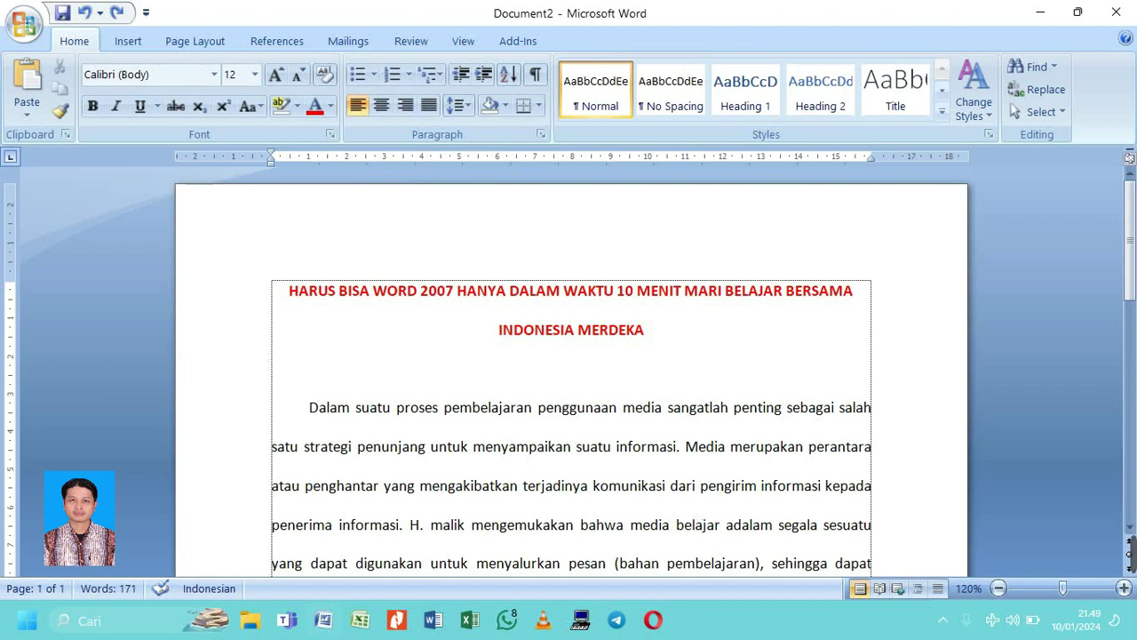
scroll(572, 373, down, 5)
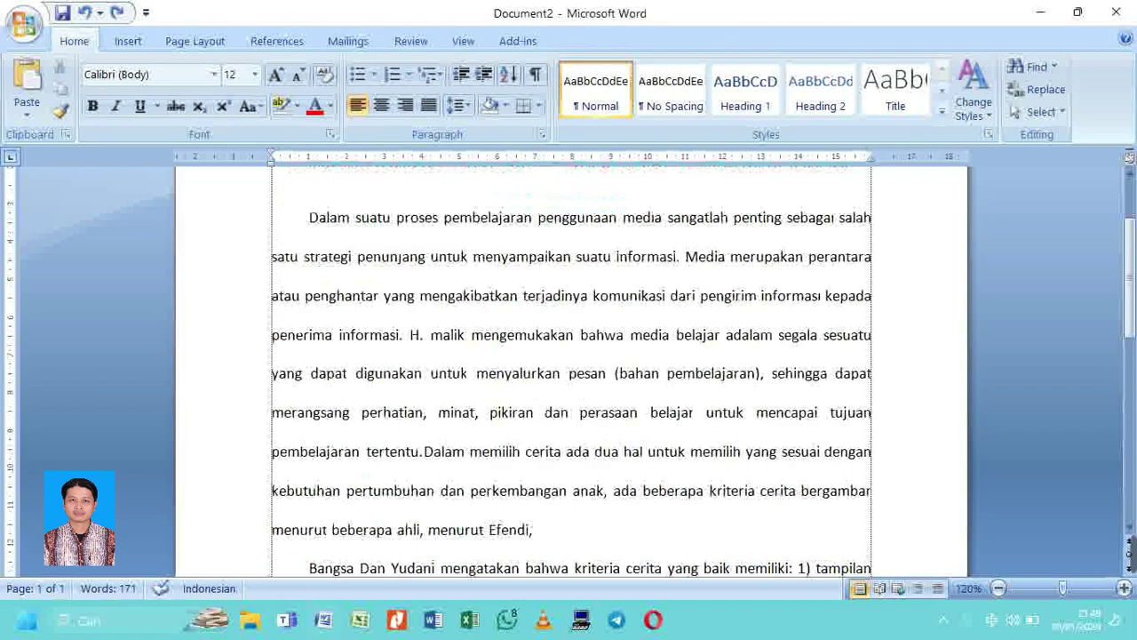
- Select the two-line red heading and enlarge its font size to 14, and finally to 16
scroll(571, 373, down, 2)
click(694, 365)
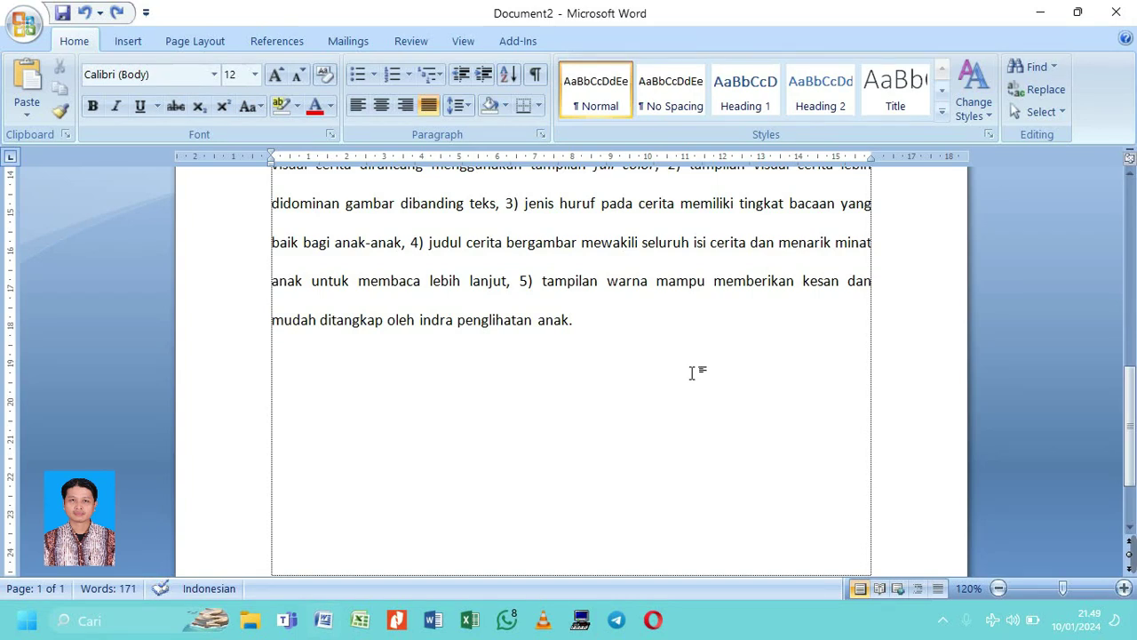
scroll(692, 372, up, 7)
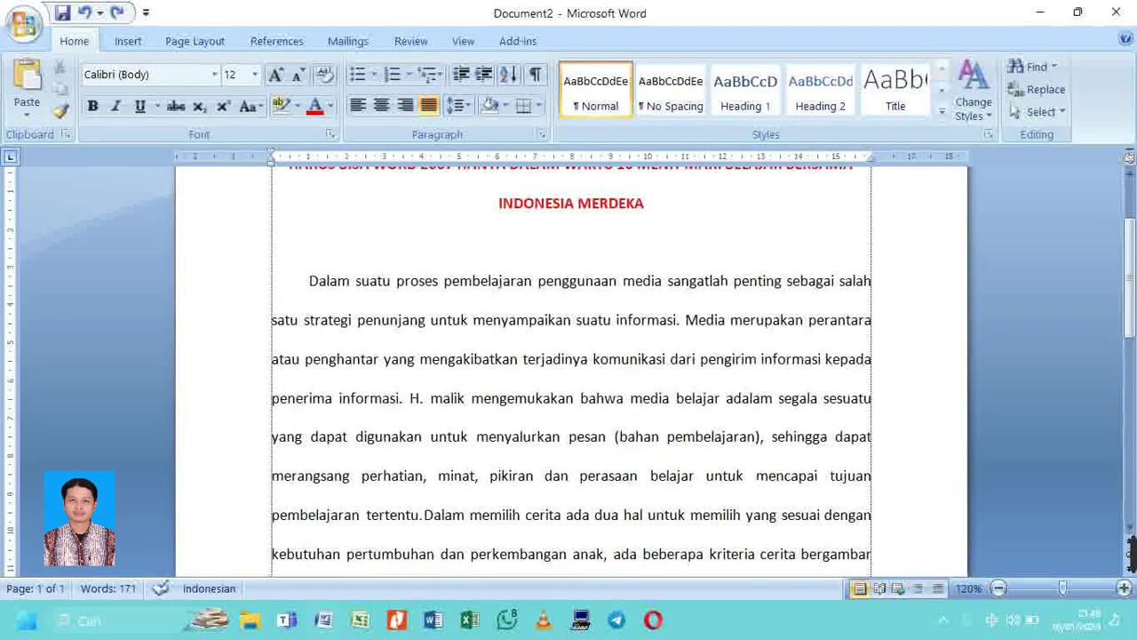
scroll(571, 373, up, 1)
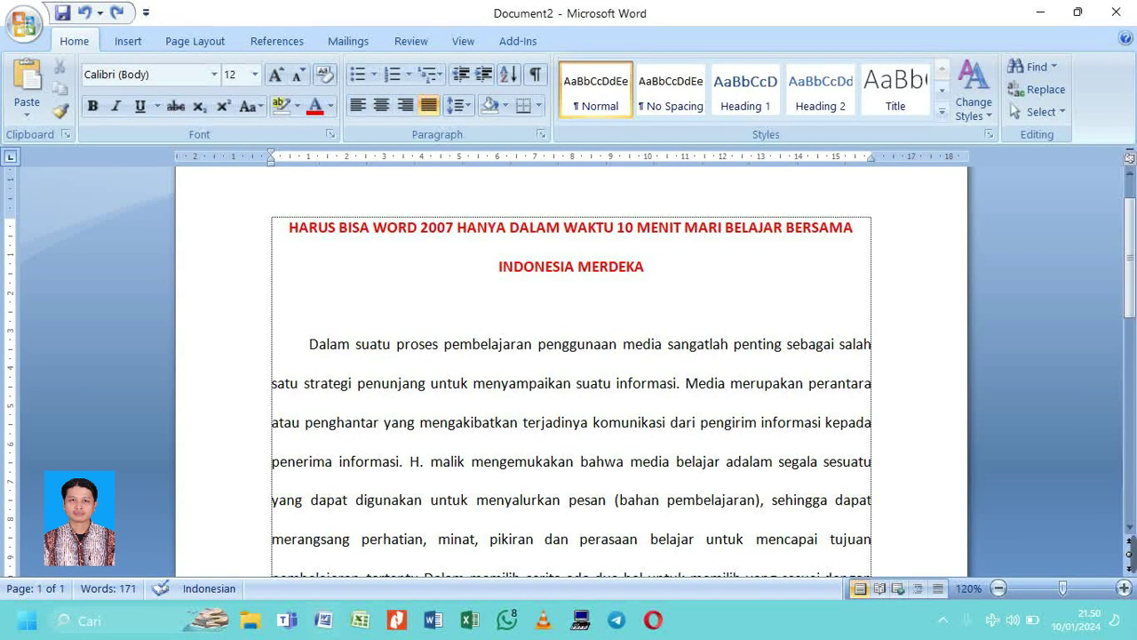
drag(648, 267, 286, 224)
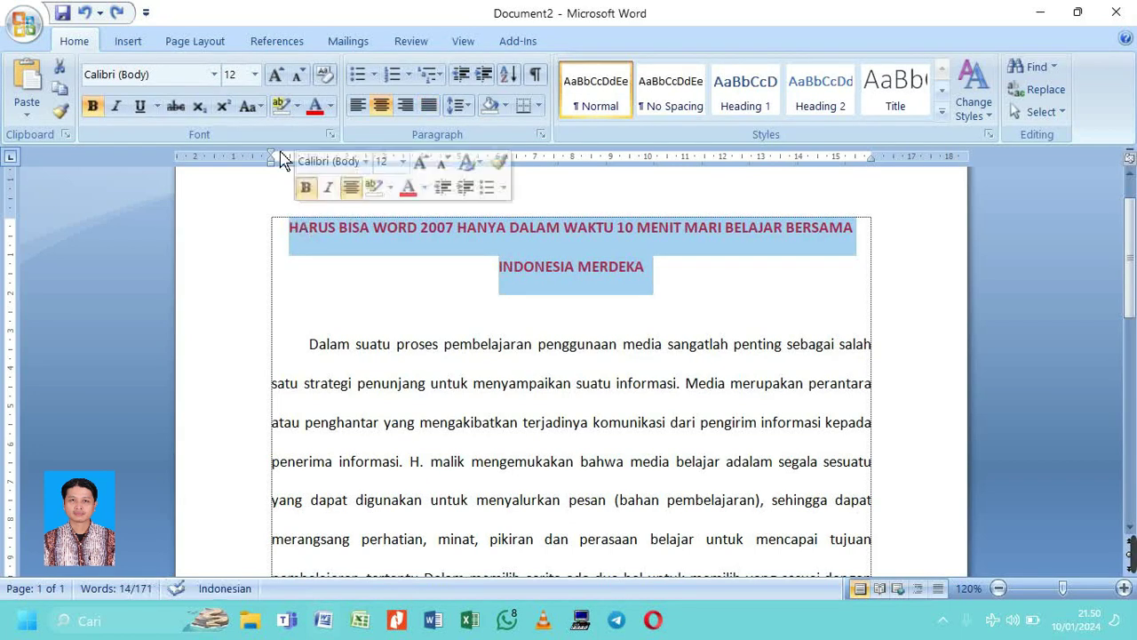
click(259, 78)
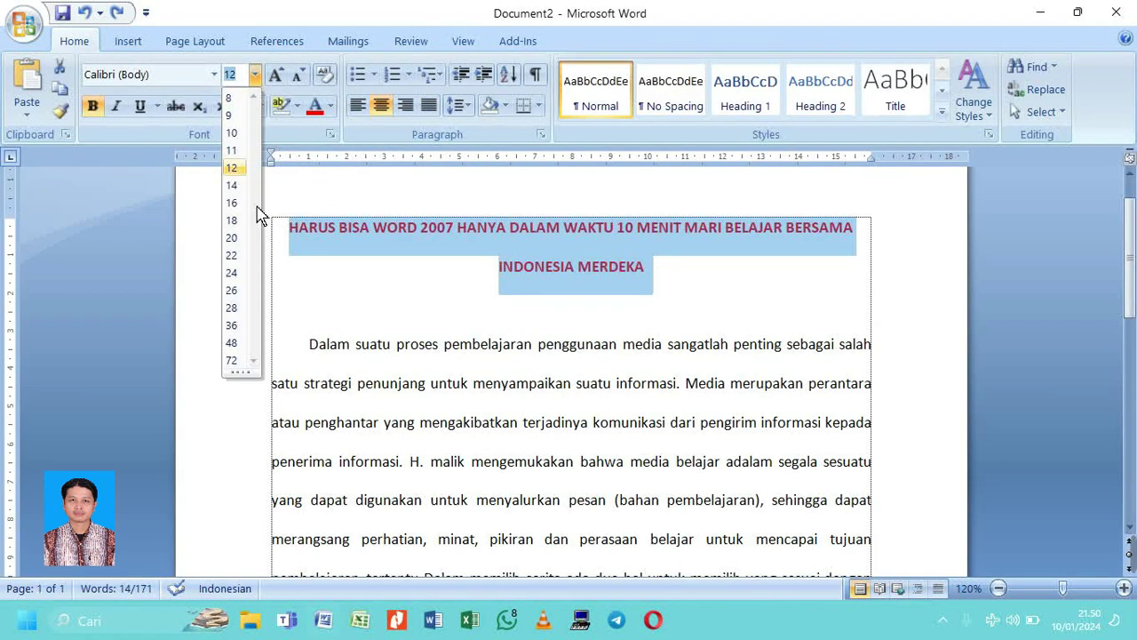
click(231, 185)
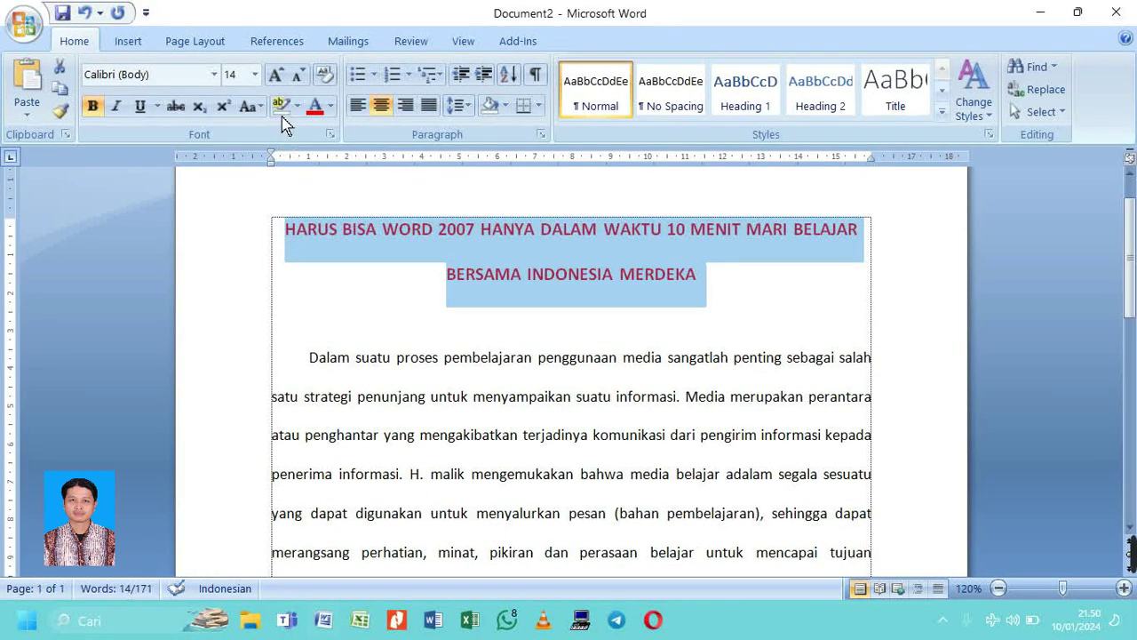
click(255, 74)
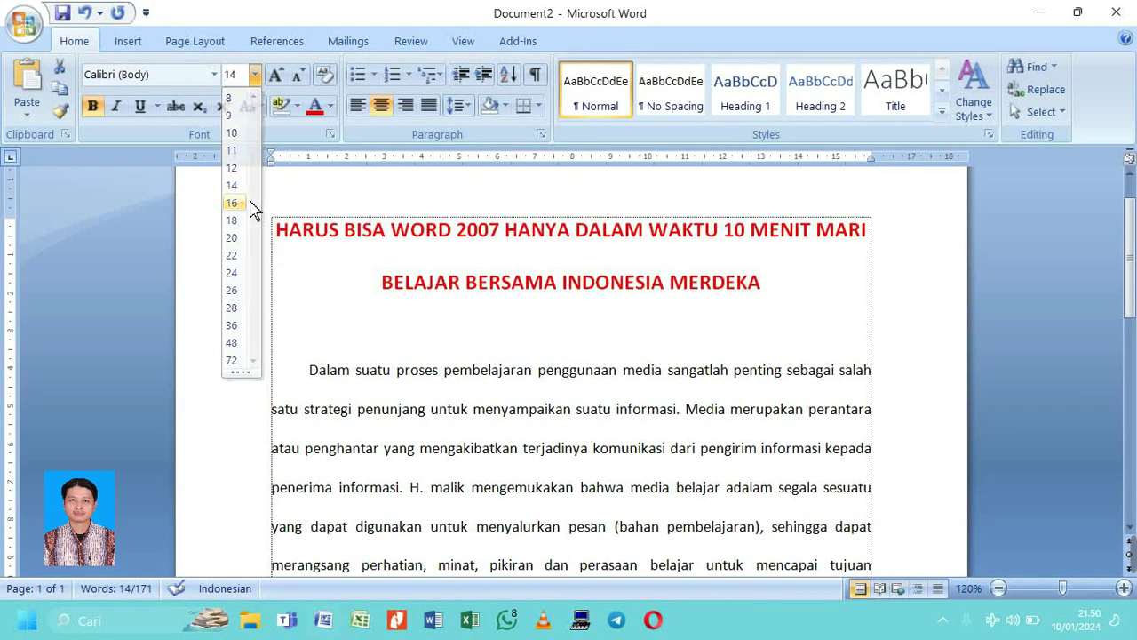
click(252, 205)
- Set the red heading's line spacing to Single and deselect the heading
click(541, 134)
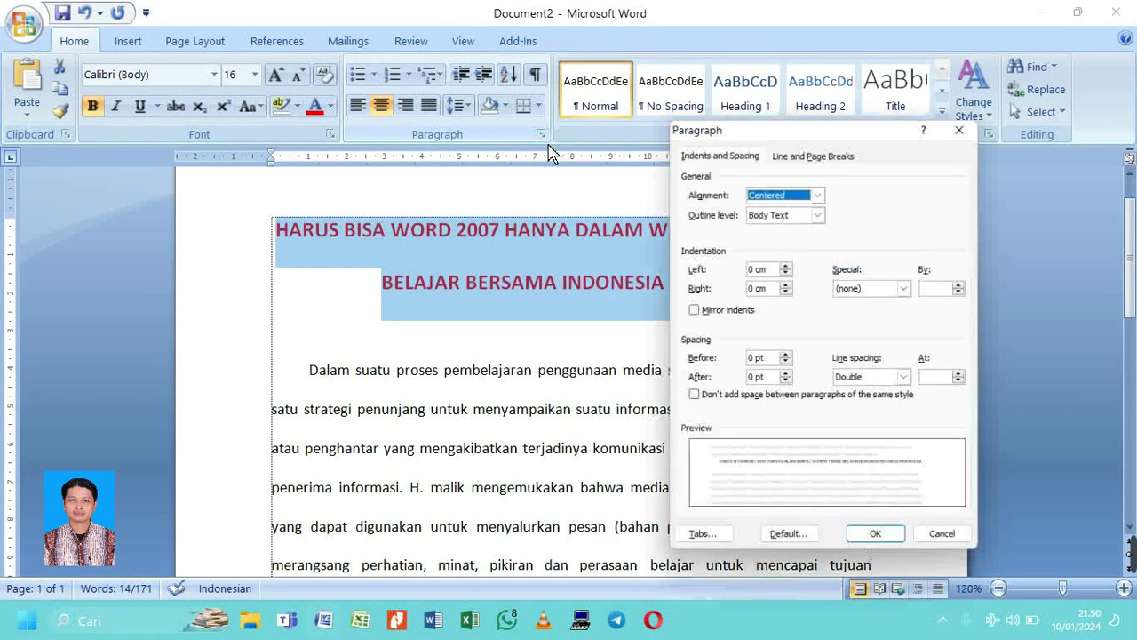
click(913, 381)
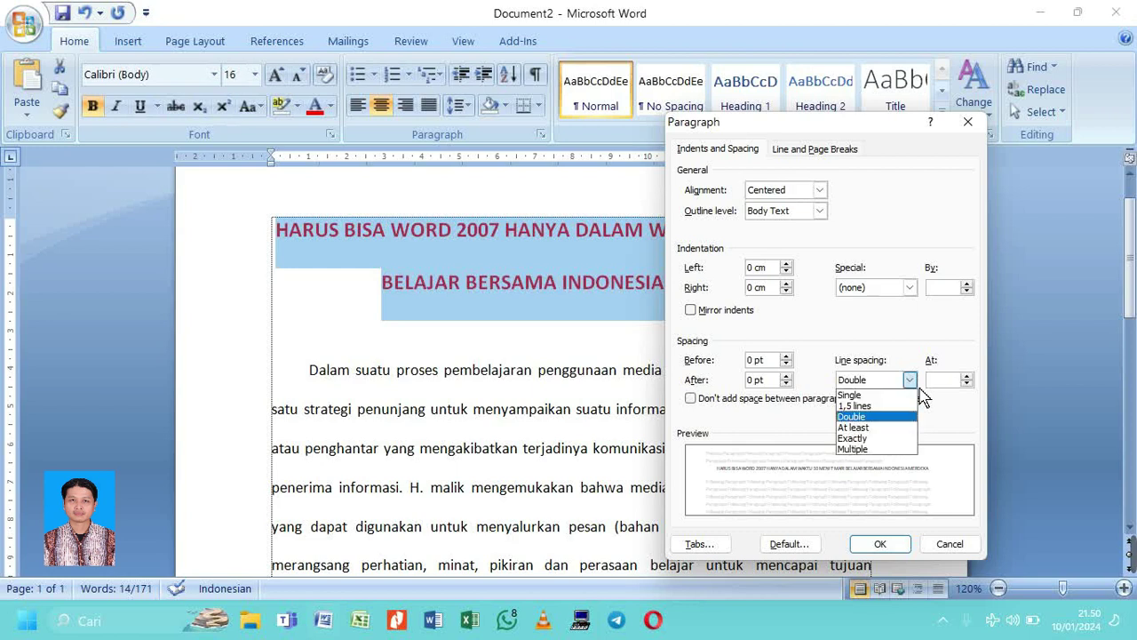
click(889, 396)
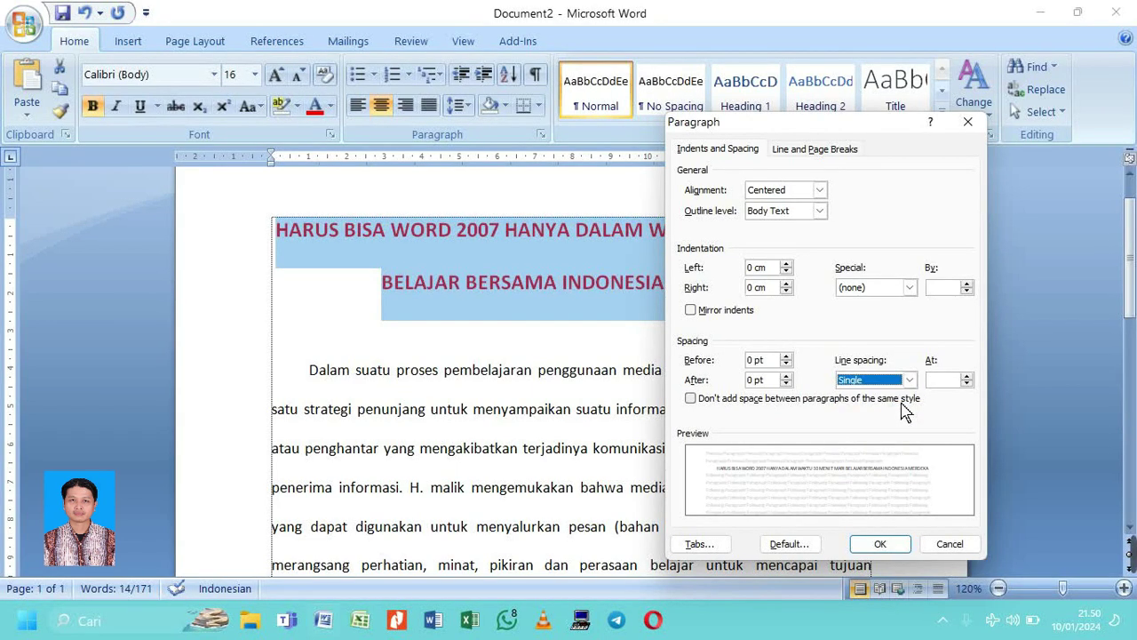
click(905, 544)
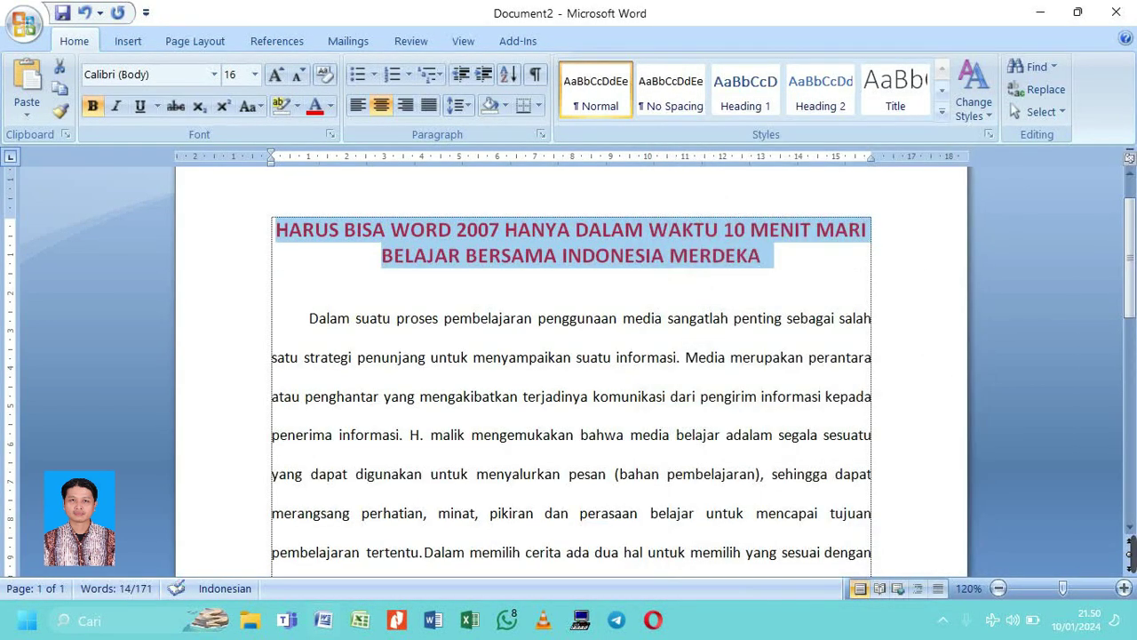
click(828, 297)
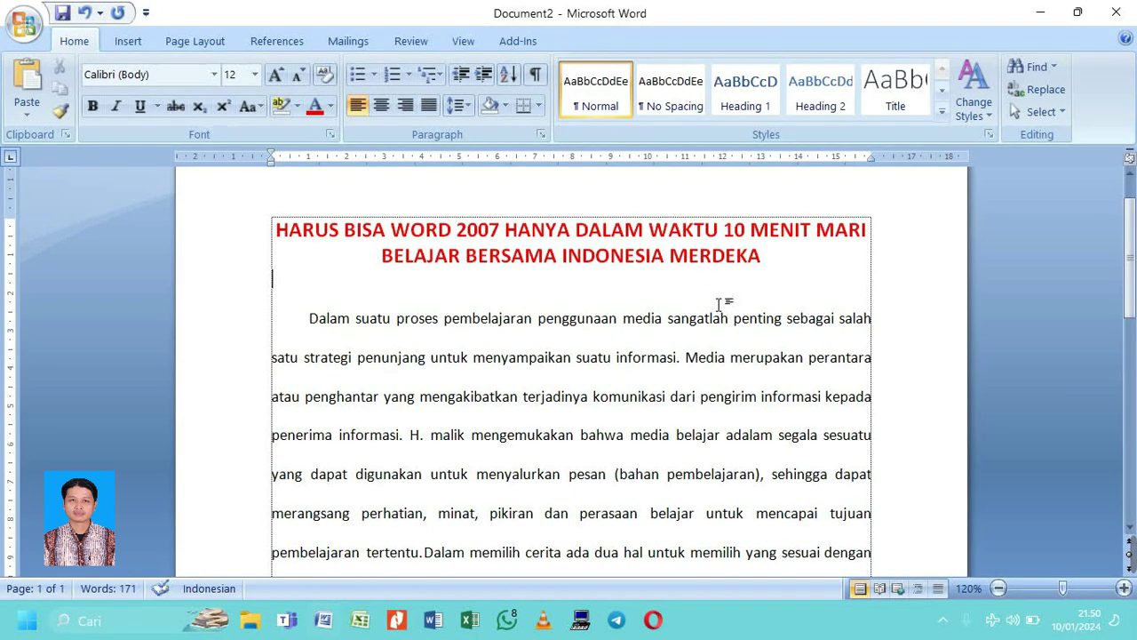
- Add an empty line without a first-line indent below the last paragraph of the document
scroll(718, 304, down, 6)
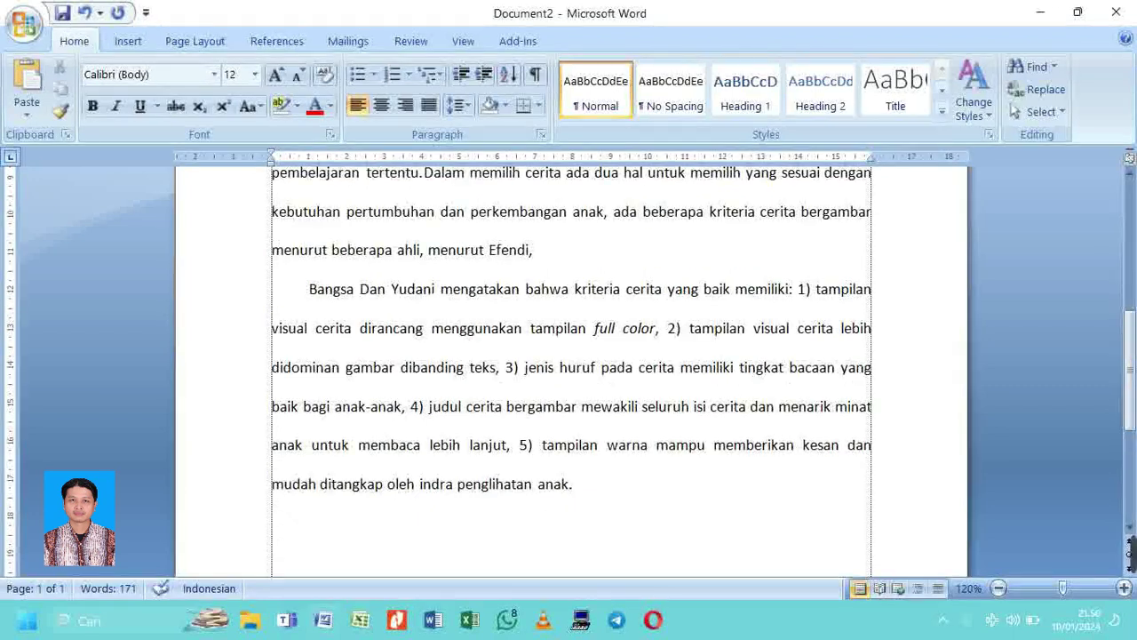
scroll(568, 355, up, 2)
scroll(569, 356, up, 3)
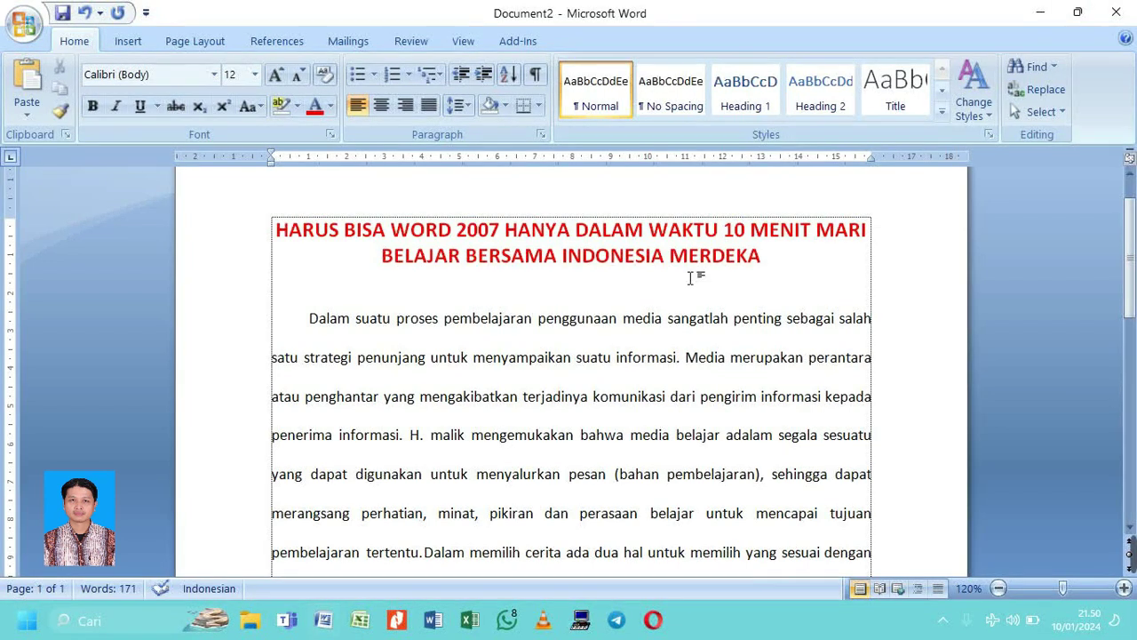
scroll(690, 278, down, 5)
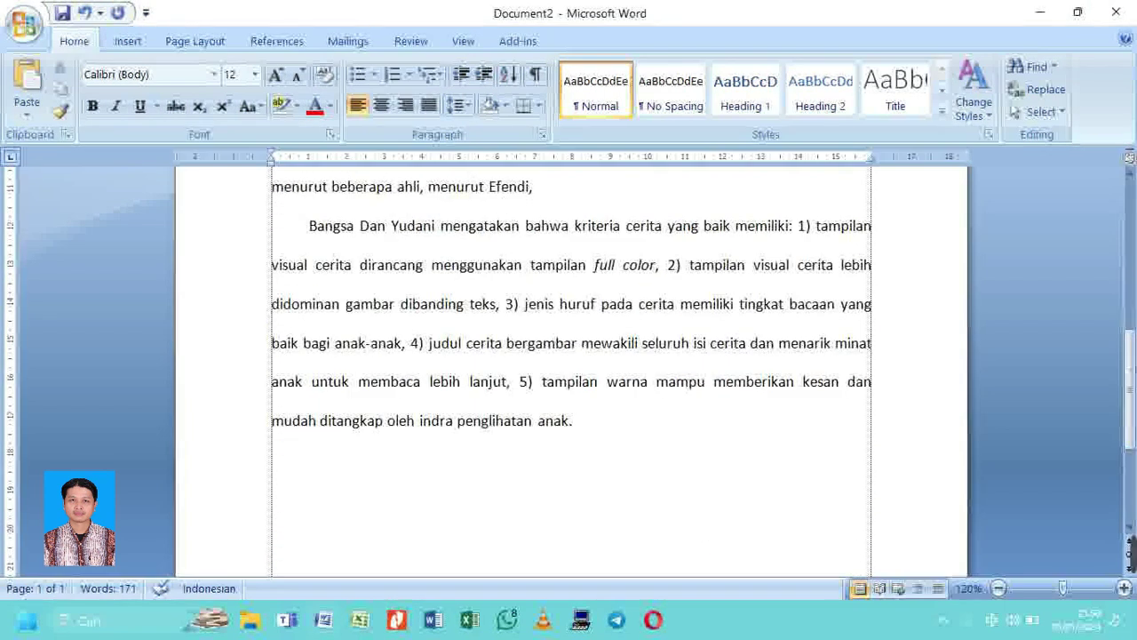
scroll(569, 355, down, 2)
click(285, 257)
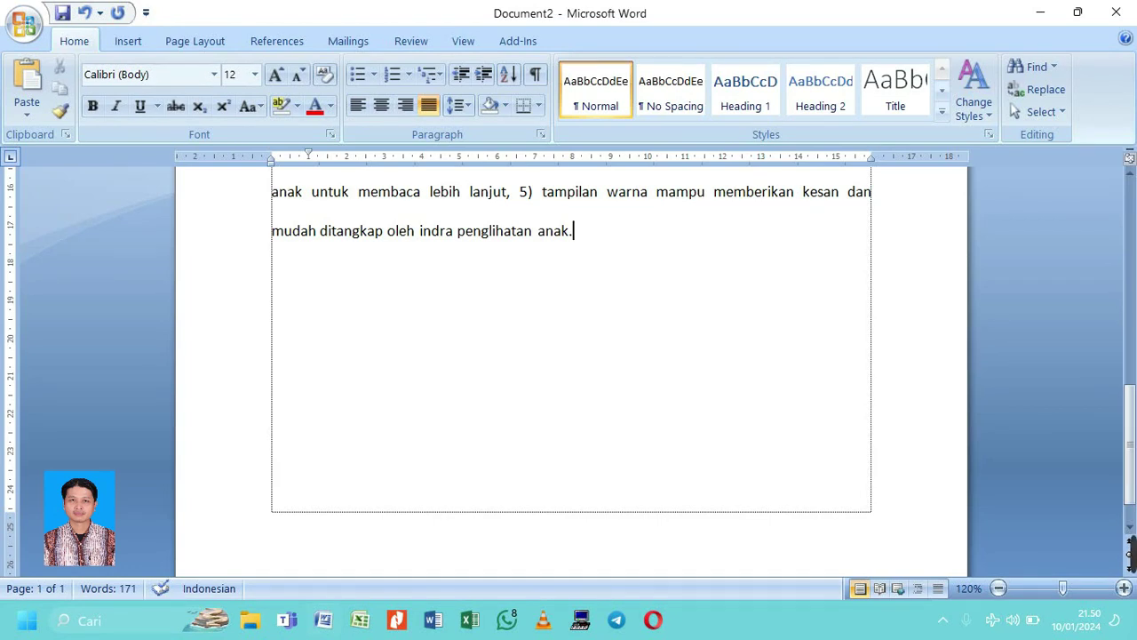
key(Return)
key(Return)
key(BackSpace)
- Insert a WordArt reading "BELAJAR BERSAMA" in the rainbow style with a slanted shadow on the empty line, and deselect it
click(140, 46)
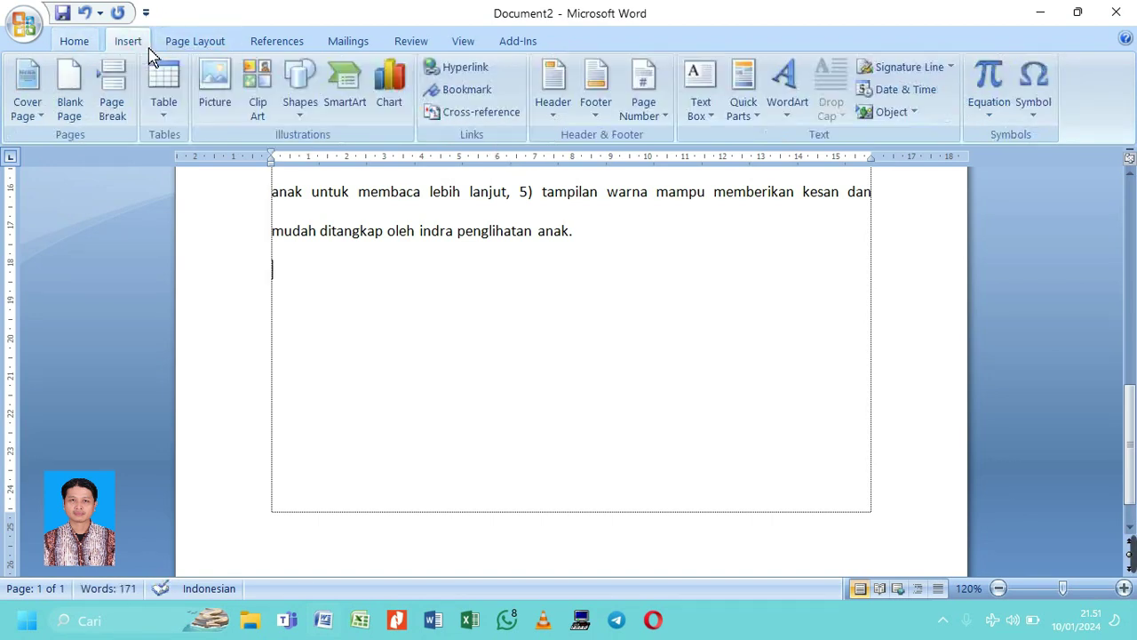
click(794, 113)
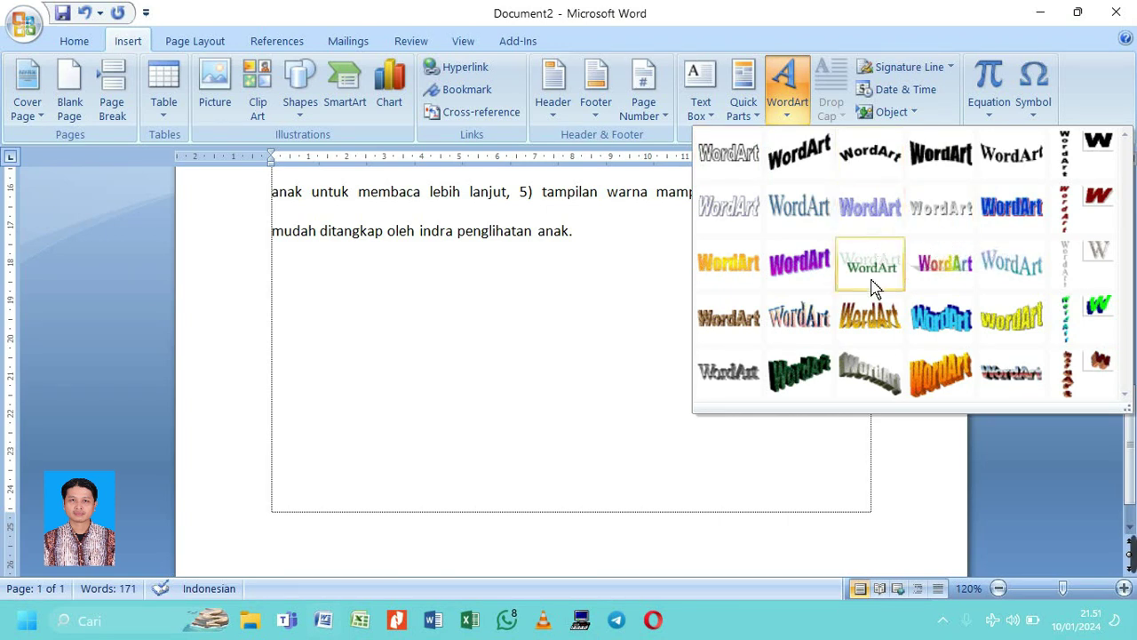
click(944, 264)
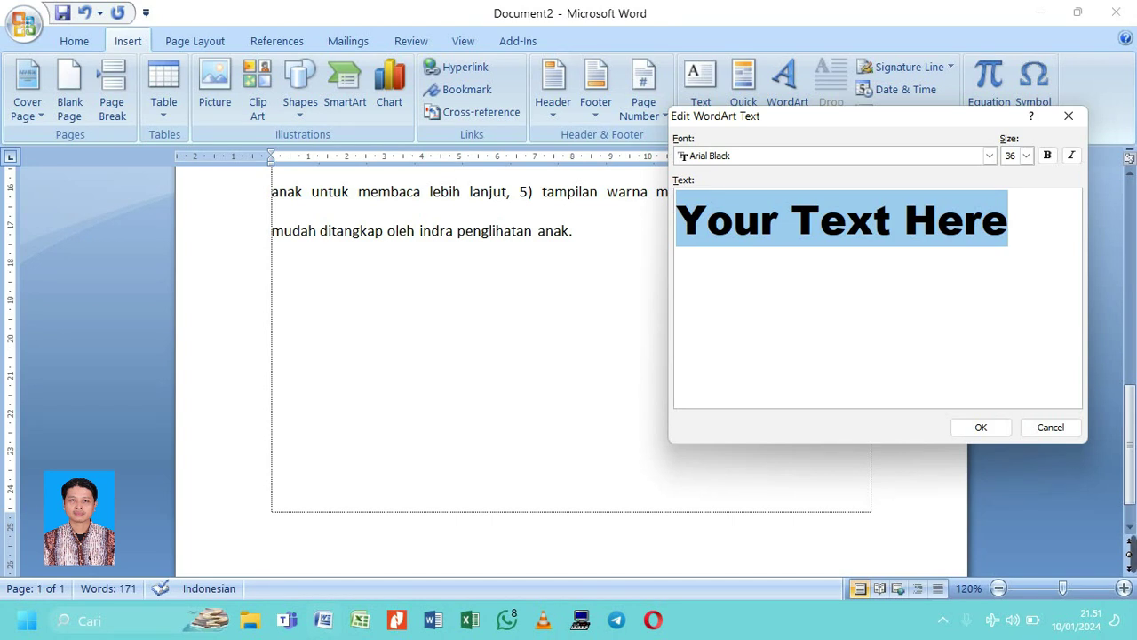
text(BELA)
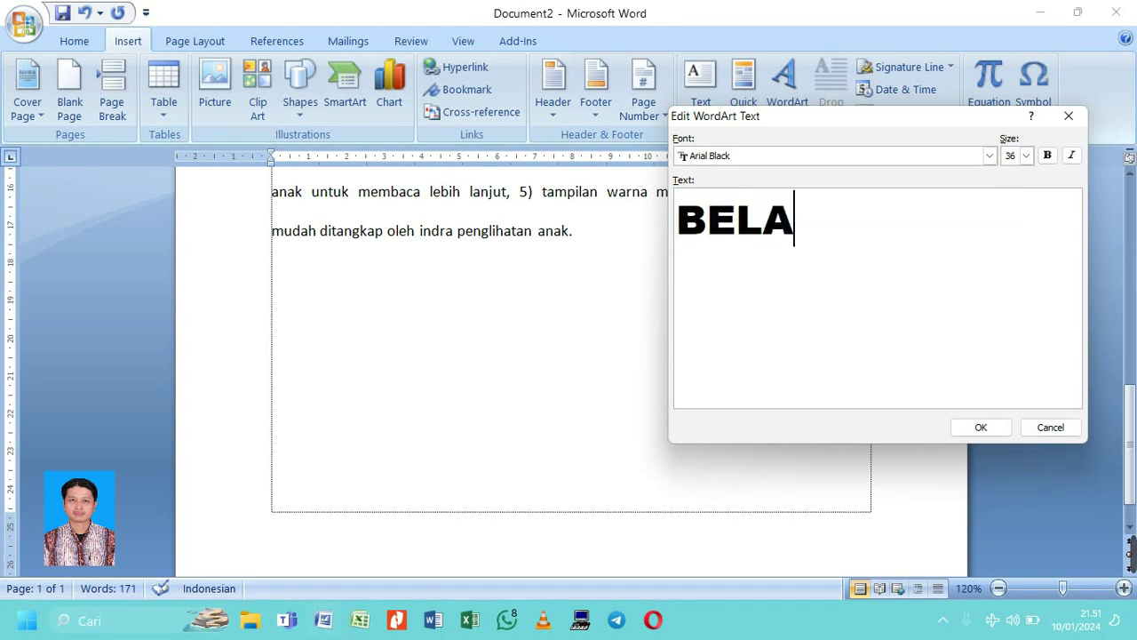
text(JAR BER)
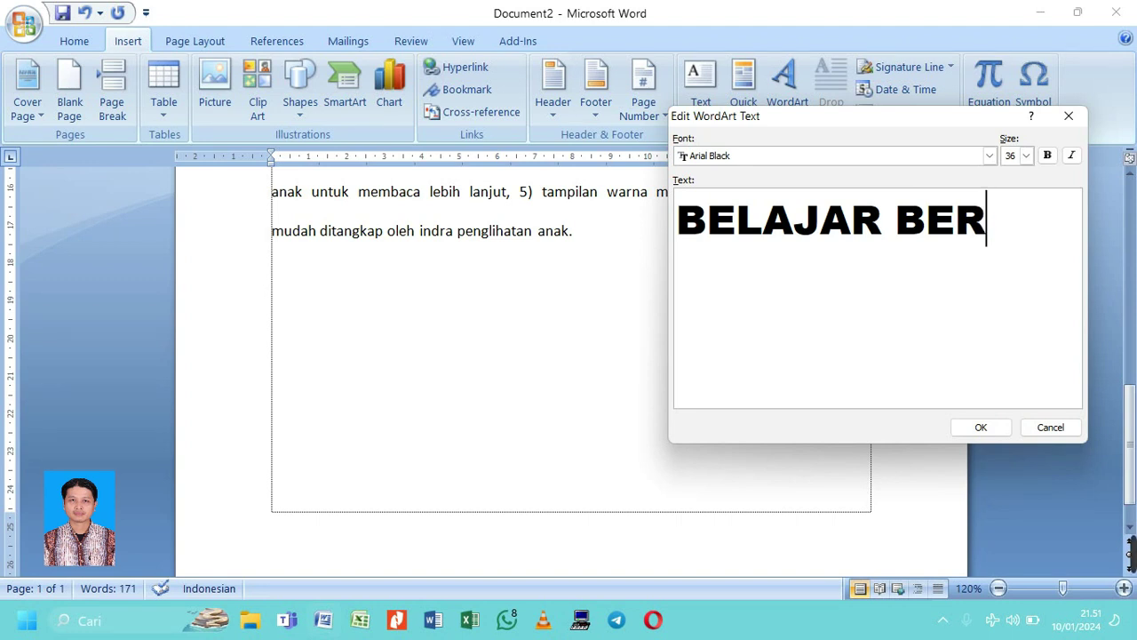
text(SAMA)
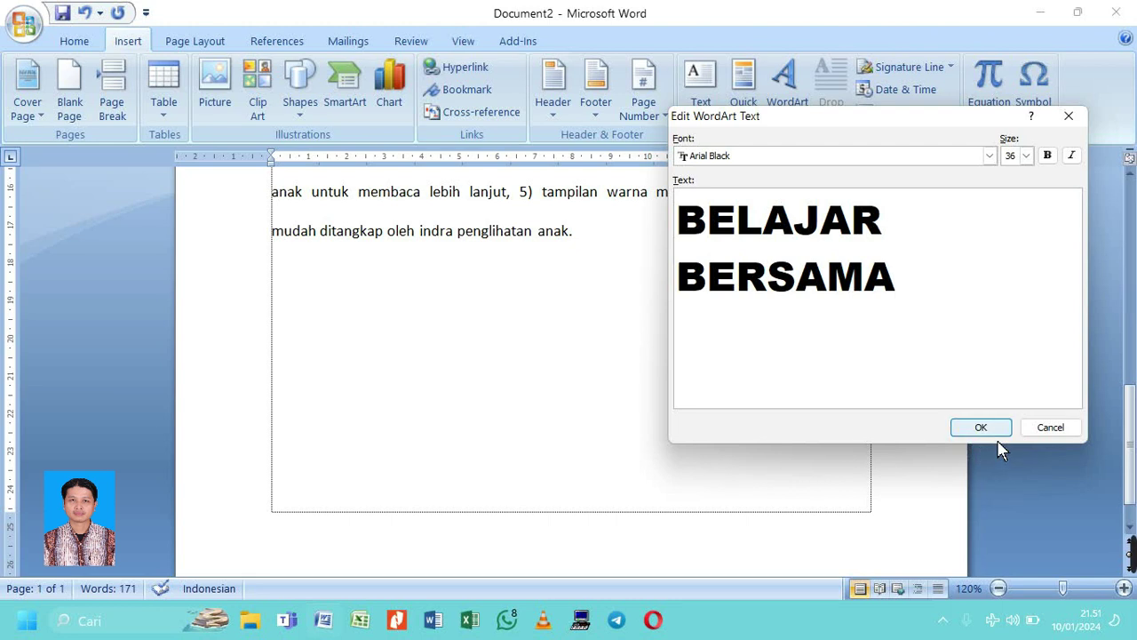
click(979, 428)
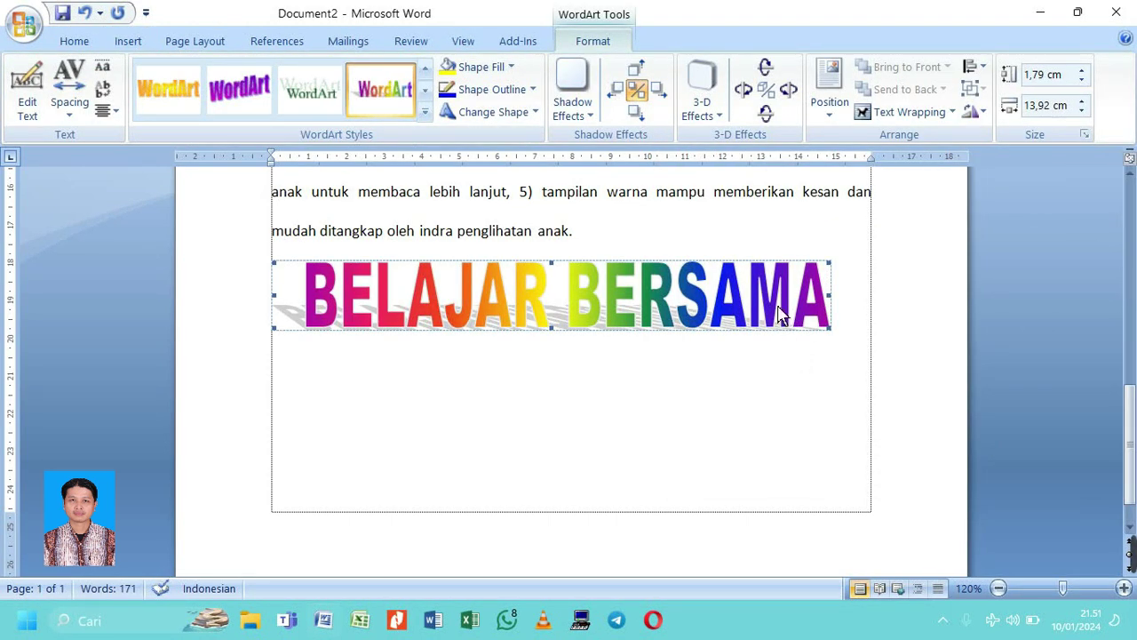
click(655, 450)
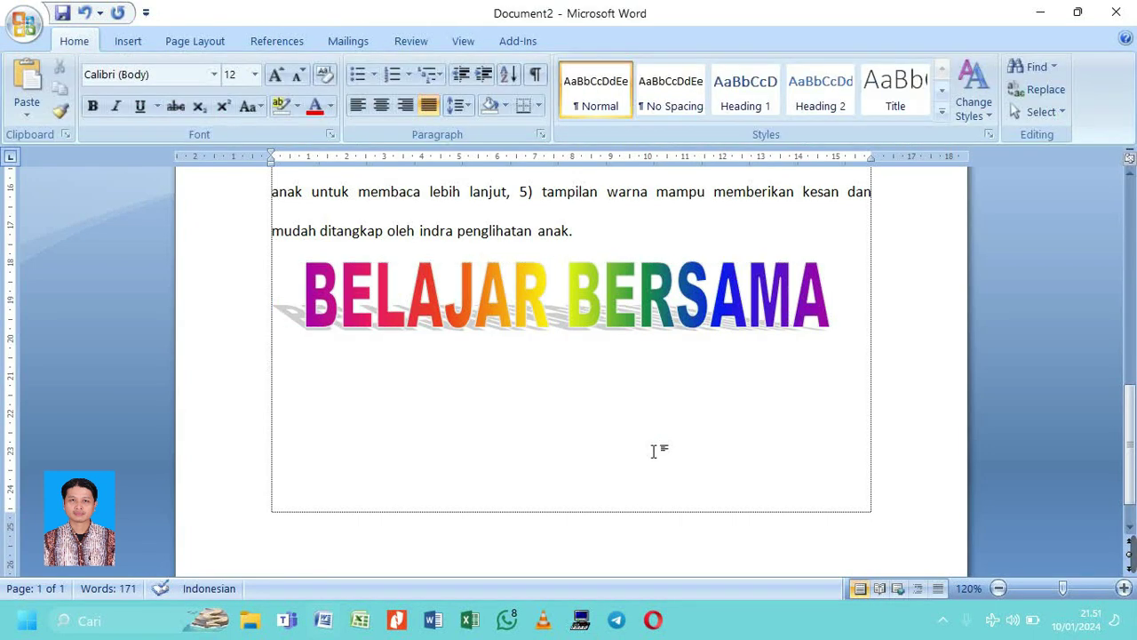
- Insert the picture DSC_0067 from the Pictures folder below the WordArt
scroll(655, 450, up, 1)
scroll(610, 414, up, 2)
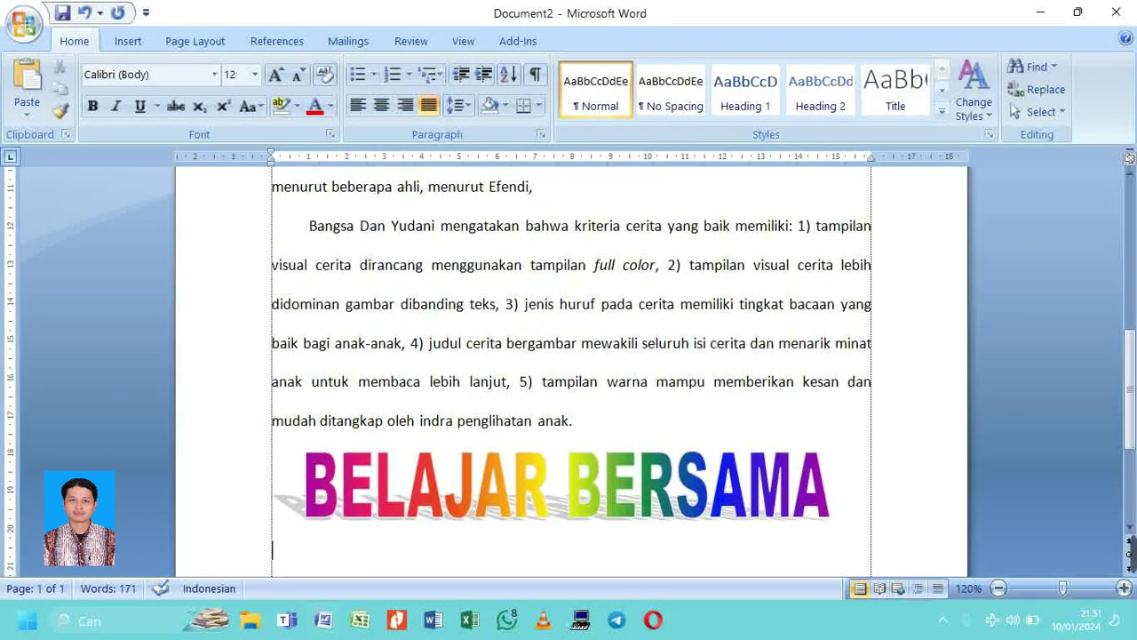
scroll(611, 413, down, 1)
click(135, 42)
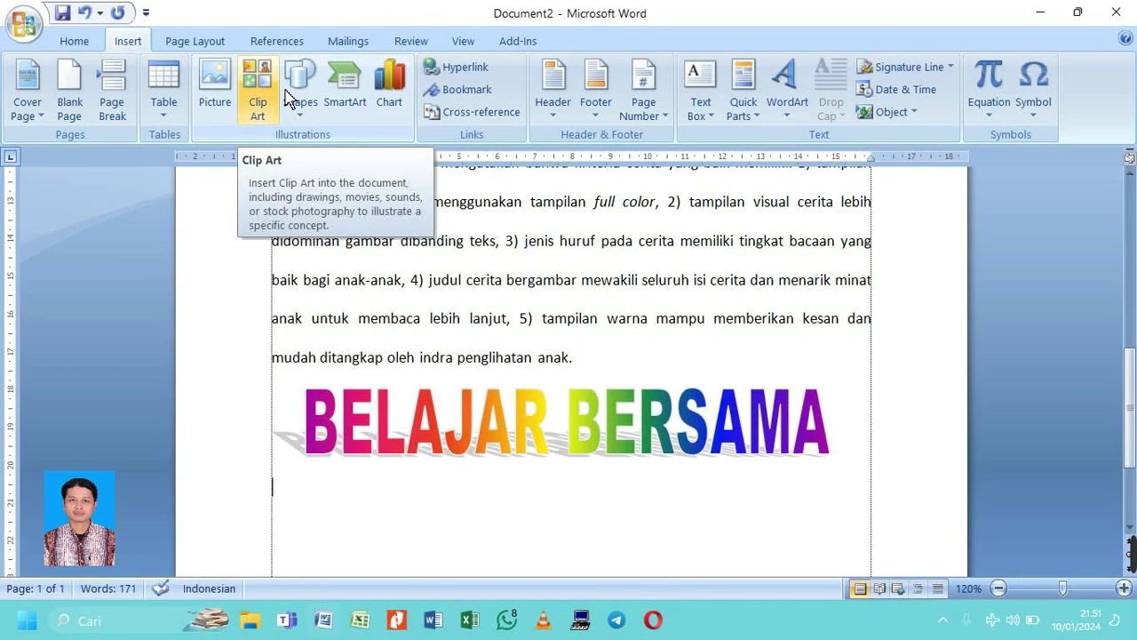
click(220, 96)
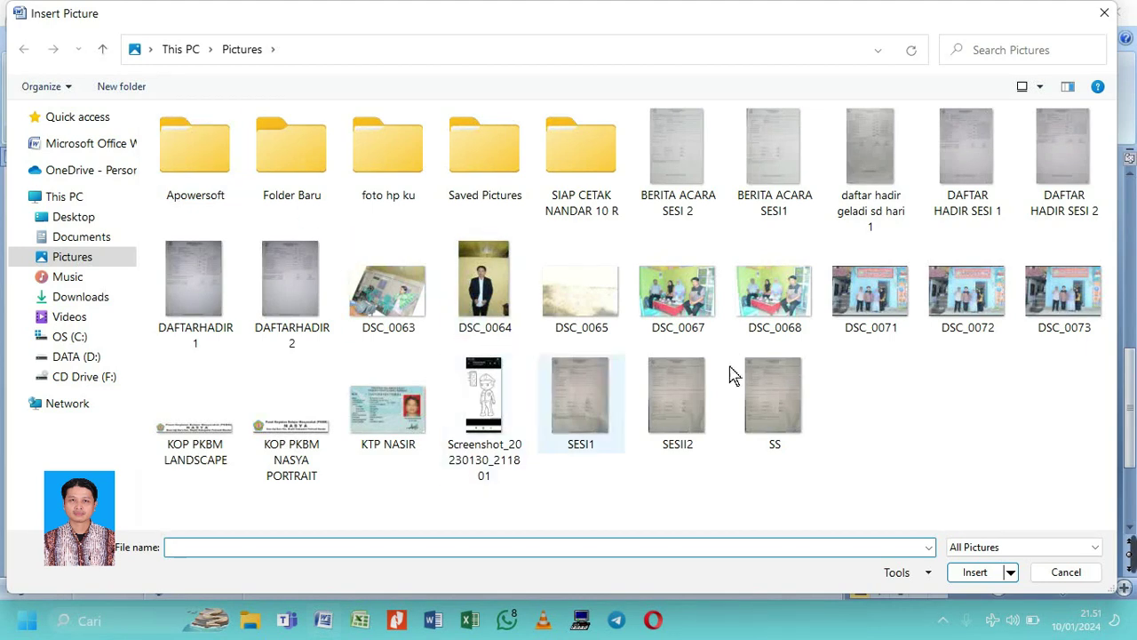
click(671, 320)
click(976, 572)
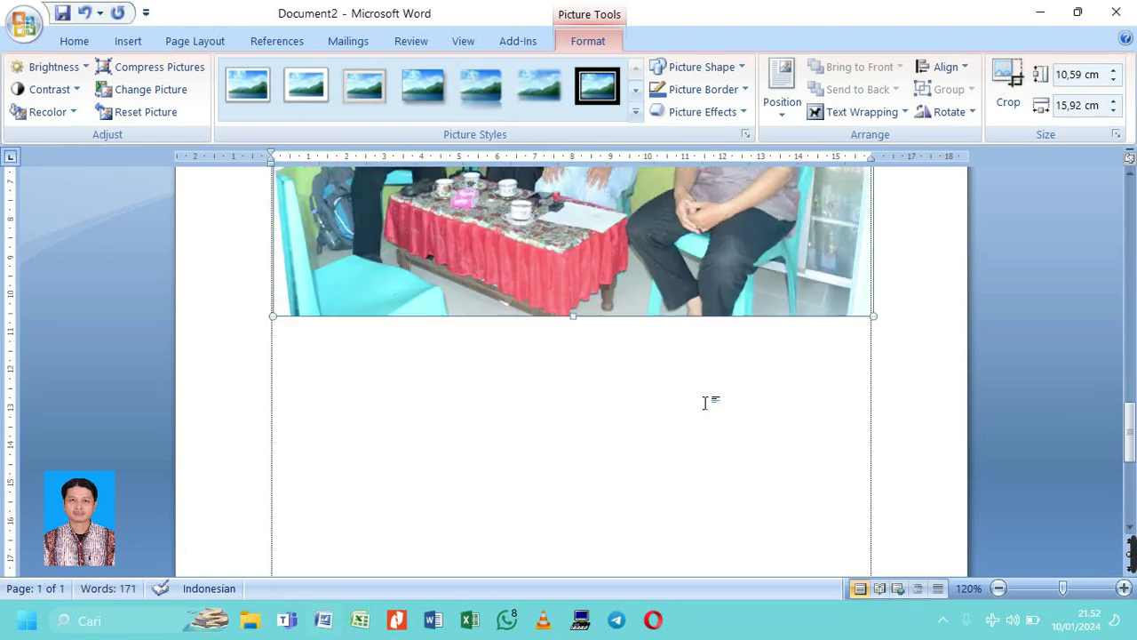
- Set the inserted picture's text wrapping to In Front of Text
scroll(710, 404, up, 1)
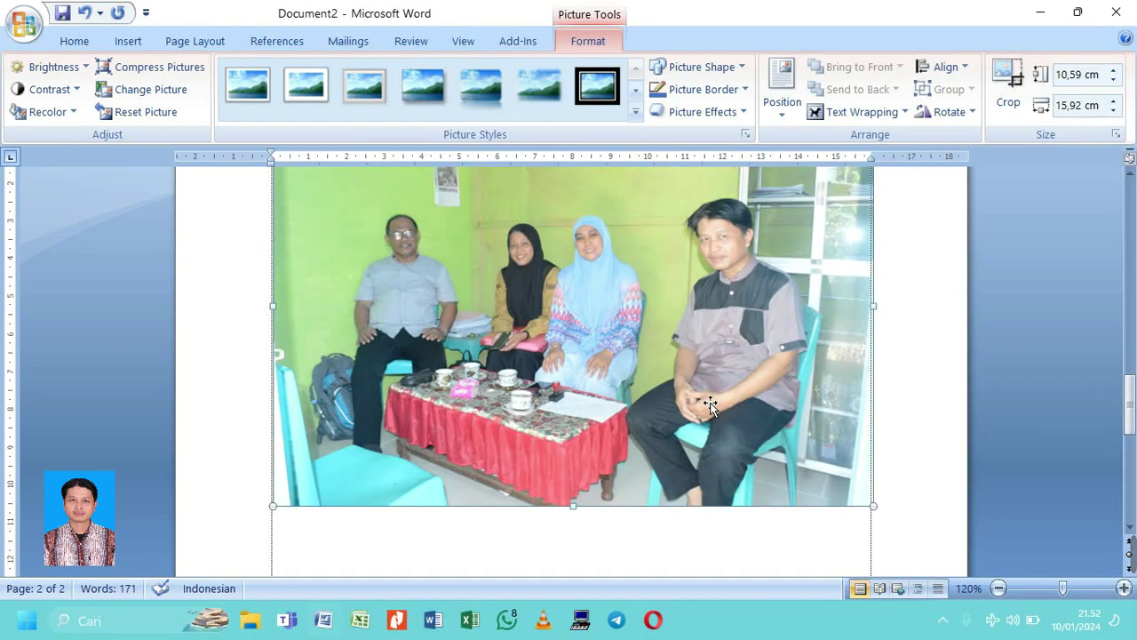
scroll(710, 404, up, 1)
scroll(710, 404, up, 1)
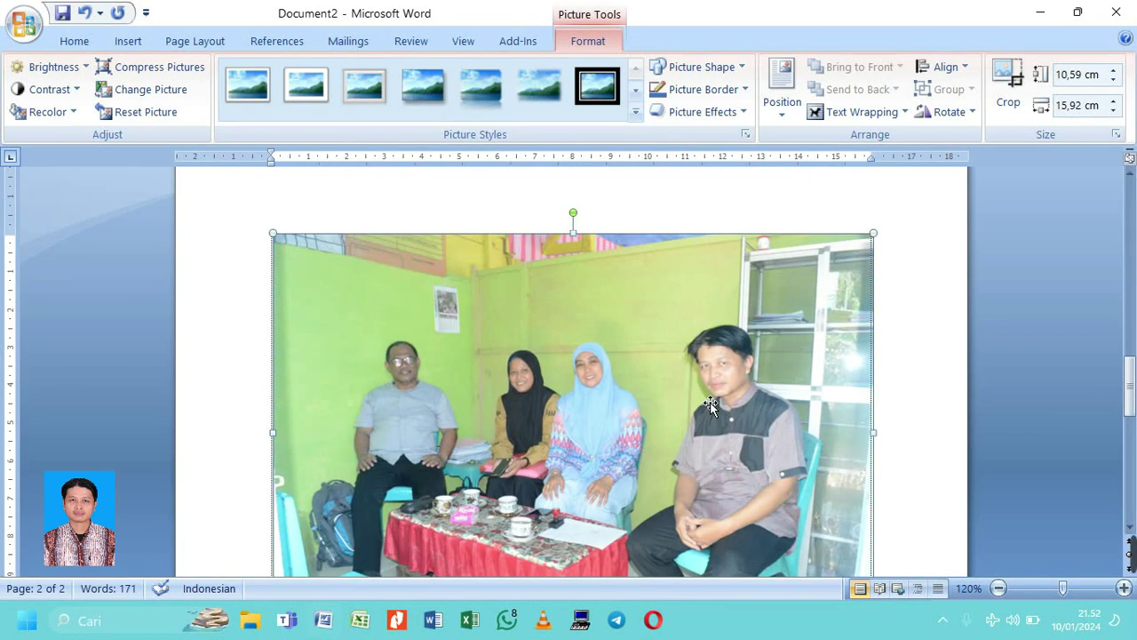
scroll(710, 404, up, 10)
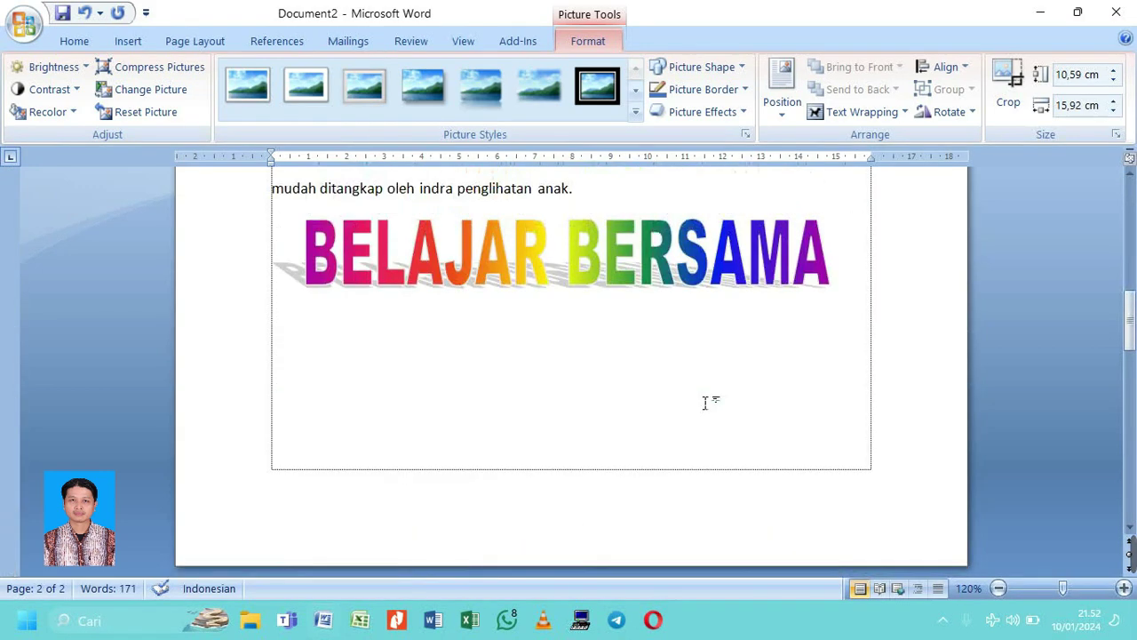
scroll(706, 403, up, 7)
scroll(706, 402, down, 10)
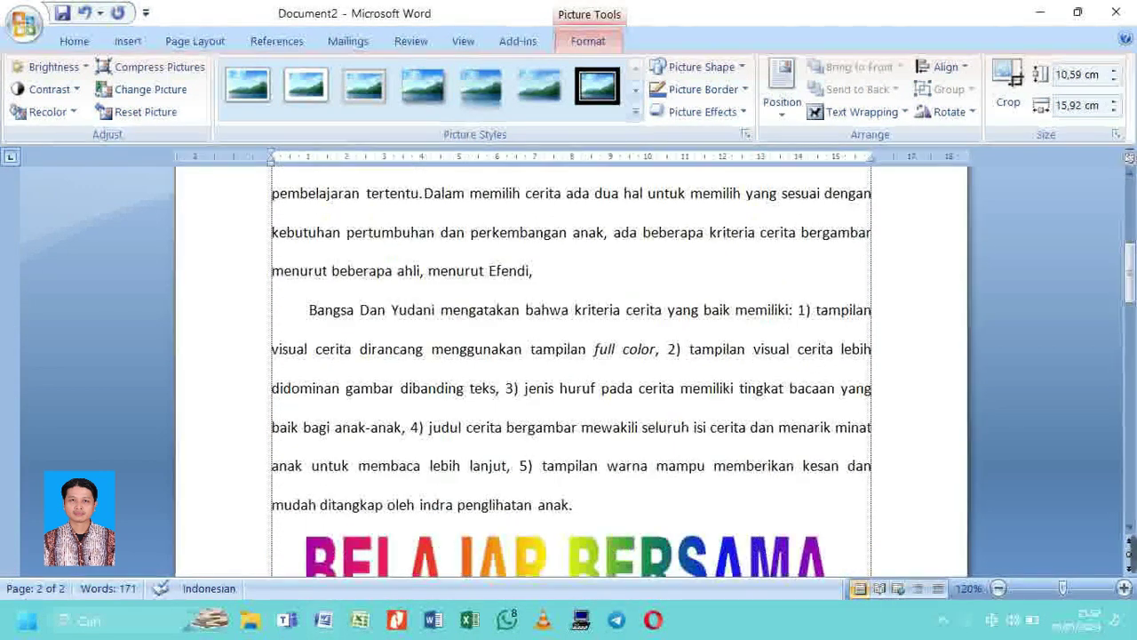
scroll(707, 401, down, 5)
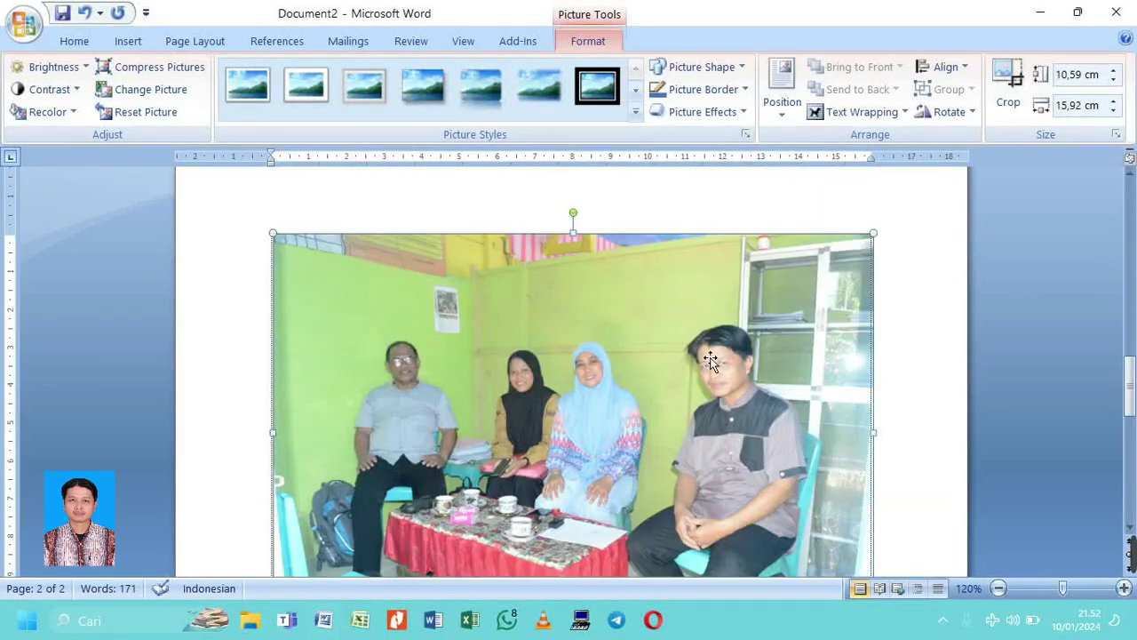
click(842, 116)
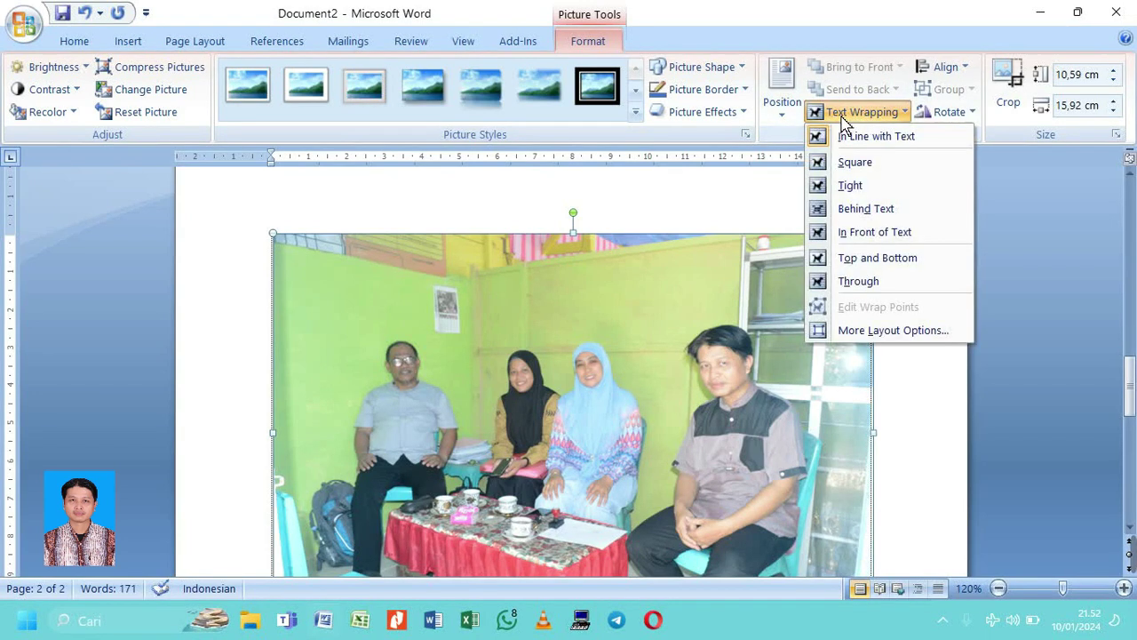
click(876, 241)
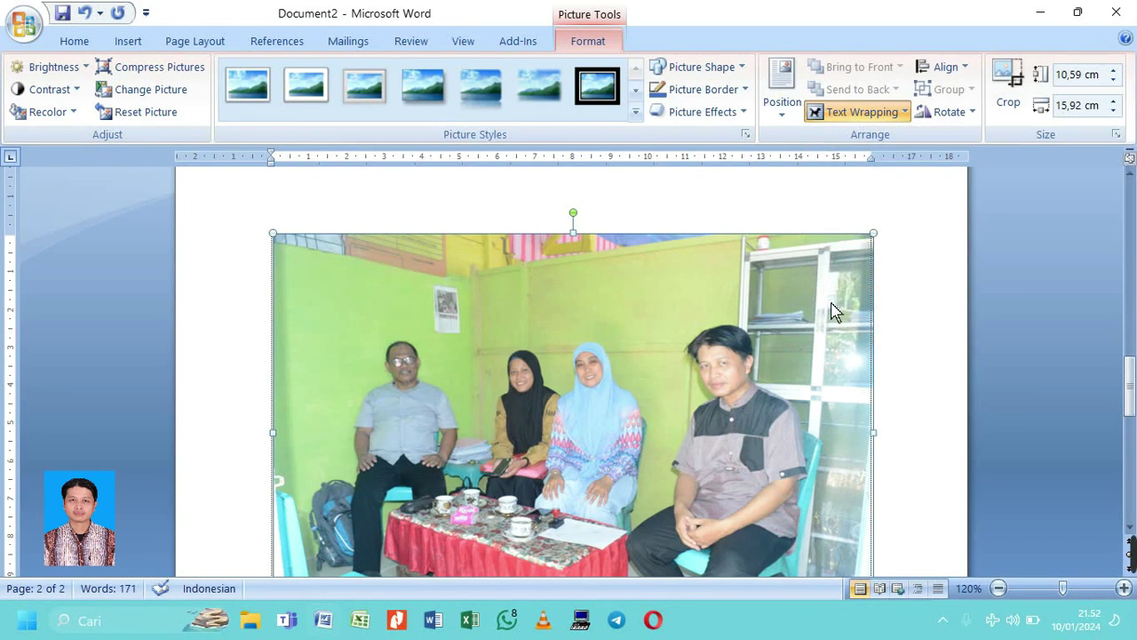